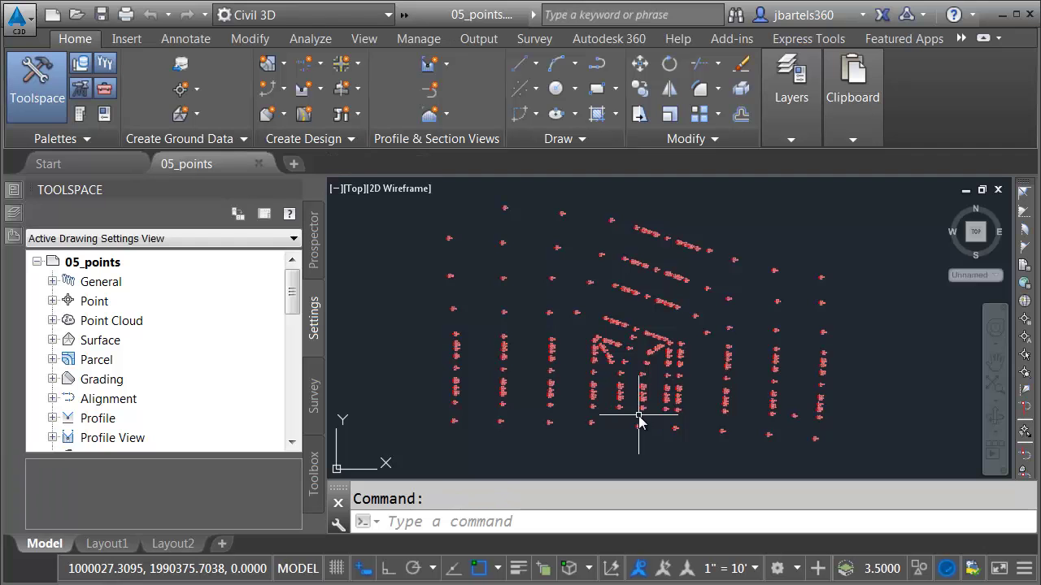
- Move the label of point 190 away from its marker so that it is connected by a leader
scroll(625, 378, up, 5)
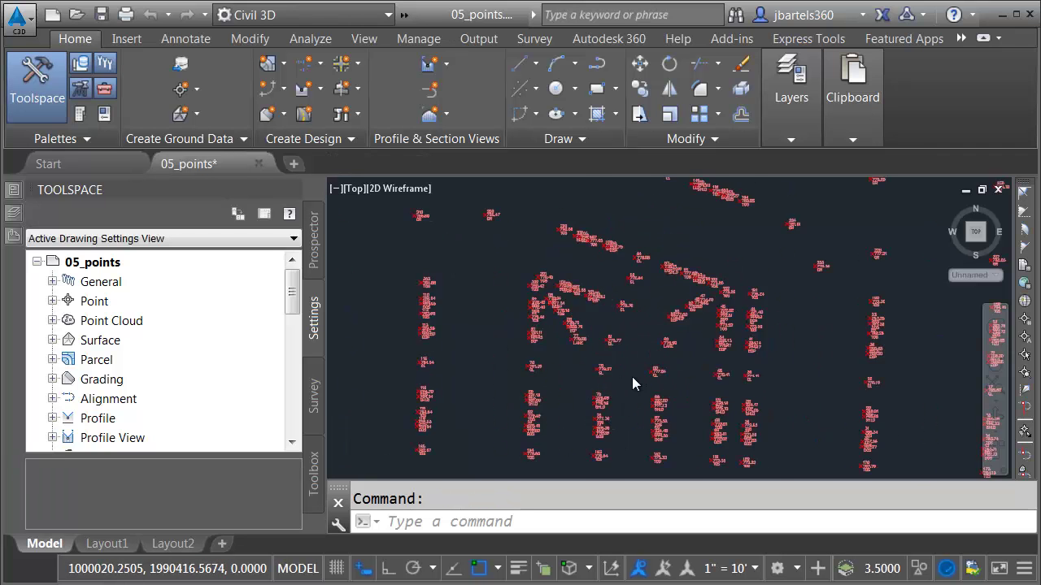
mouse_move(837, 360)
middle_down()
mouse_move(566, 348)
mouse_move(485, 365)
middle_up()
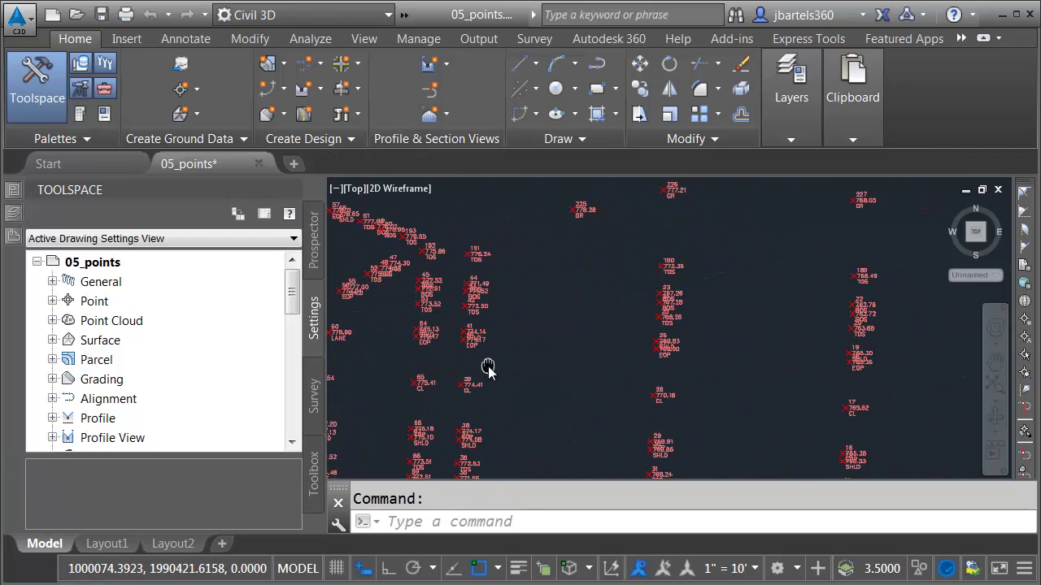
scroll(669, 262, up, 5)
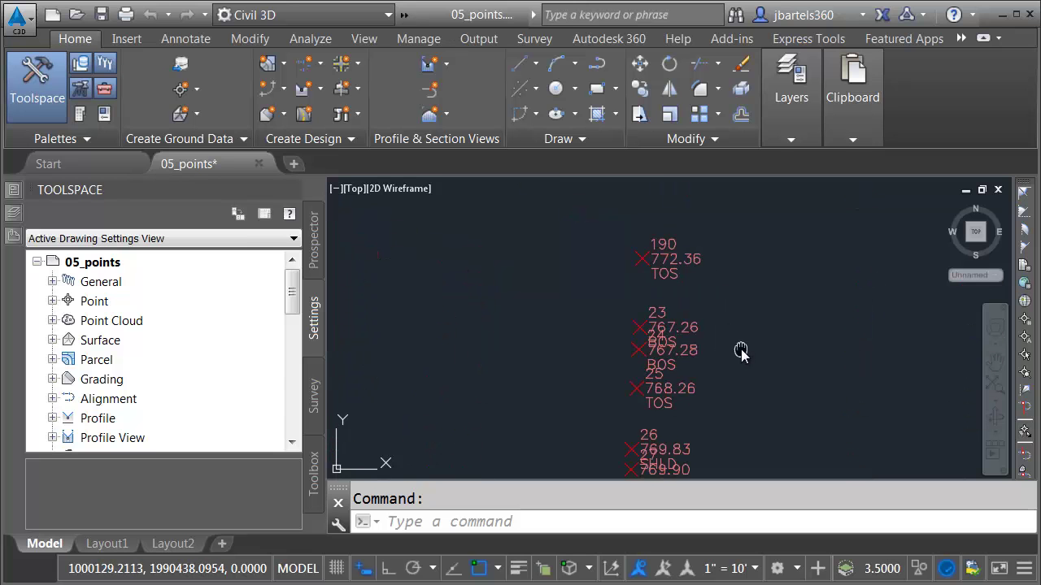
middle_drag(738, 350, 726, 322)
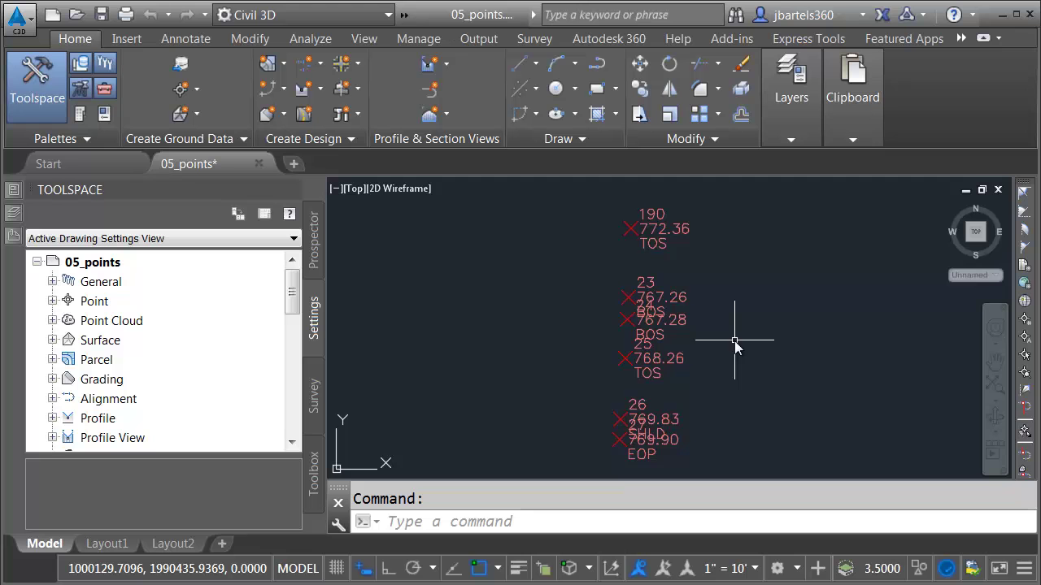
scroll(659, 215, up, 2)
click(657, 218)
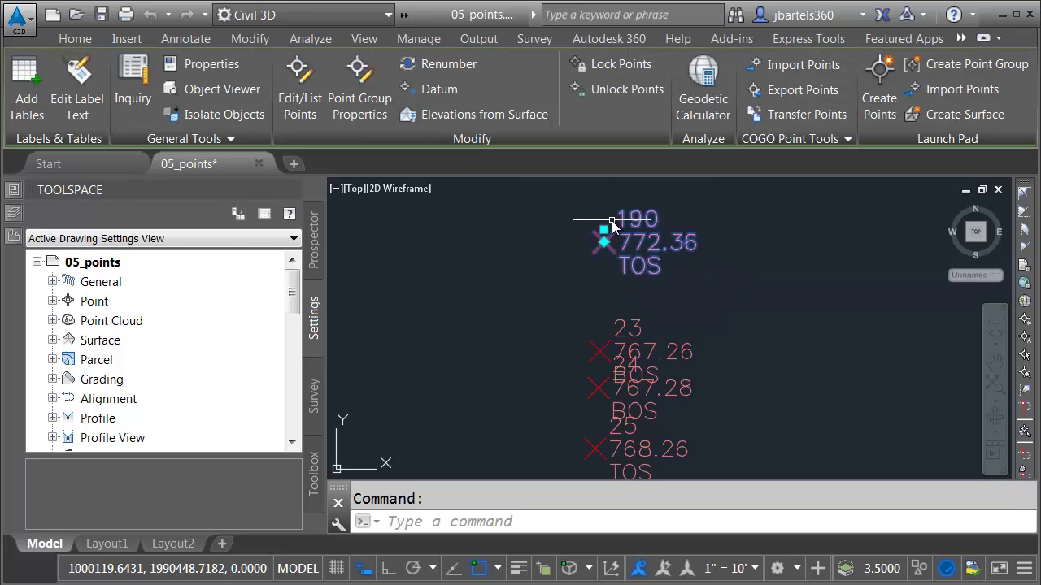
click(604, 232)
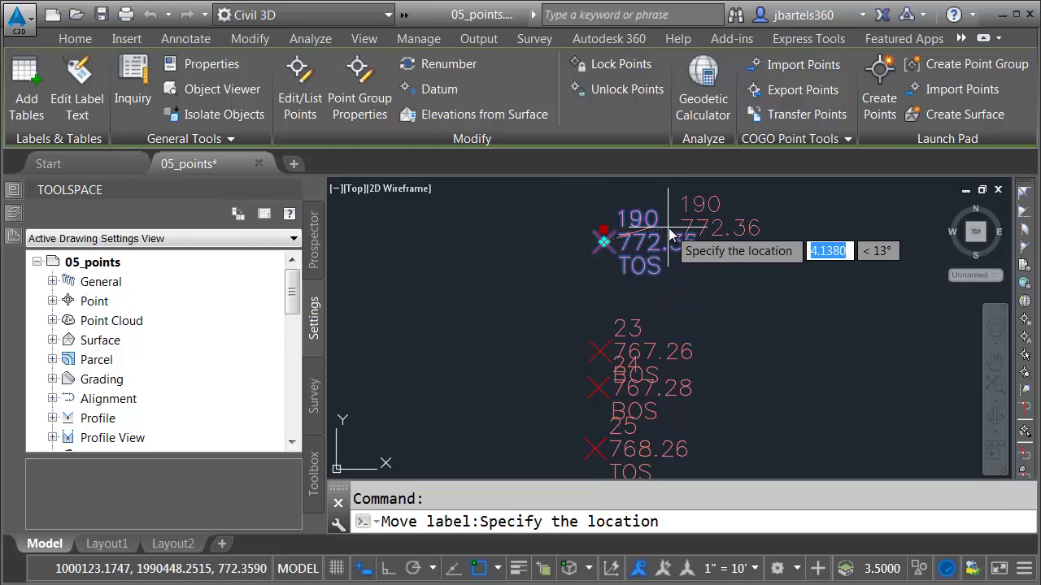
click(698, 239)
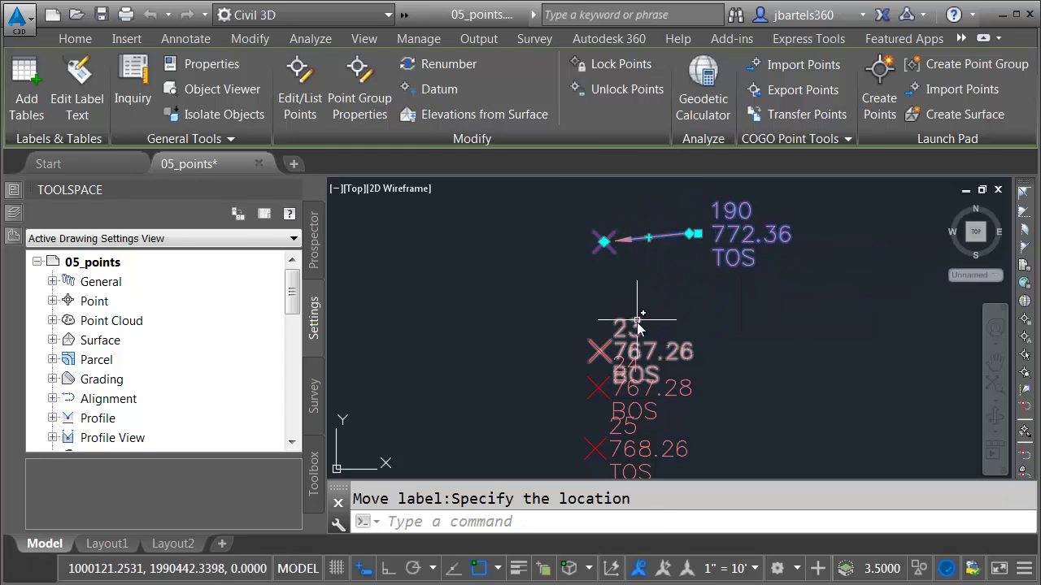
- Move the labels of points 23 and 24 to the east of their markers so that each has a leader
click(600, 345)
click(600, 342)
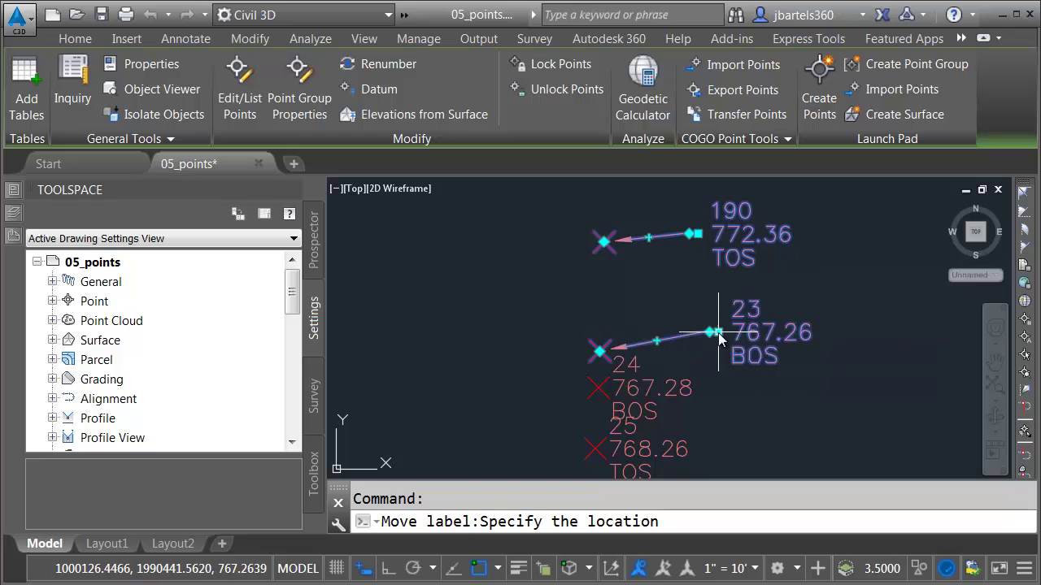
click(715, 332)
click(602, 382)
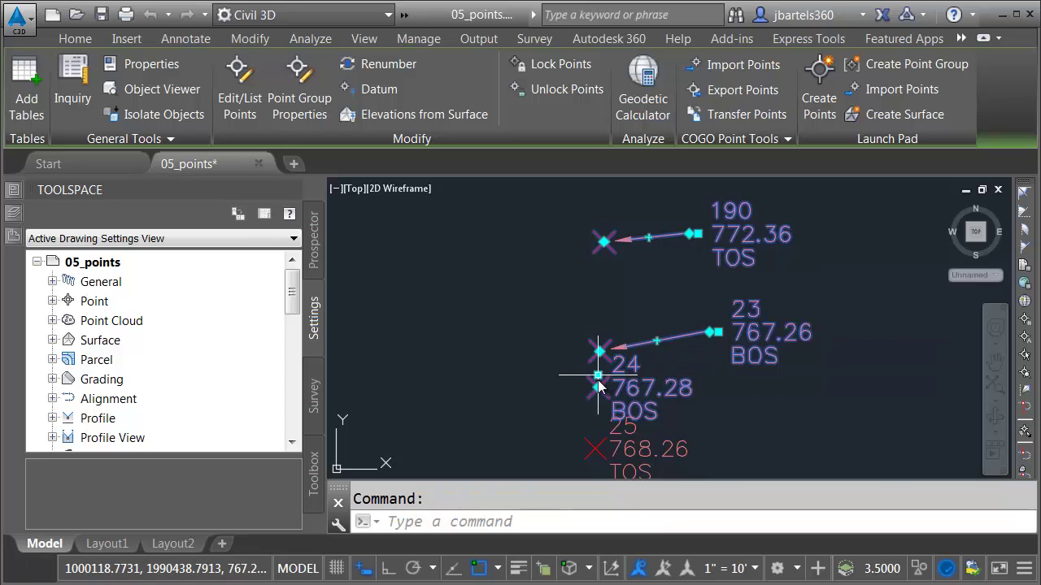
click(597, 376)
click(714, 400)
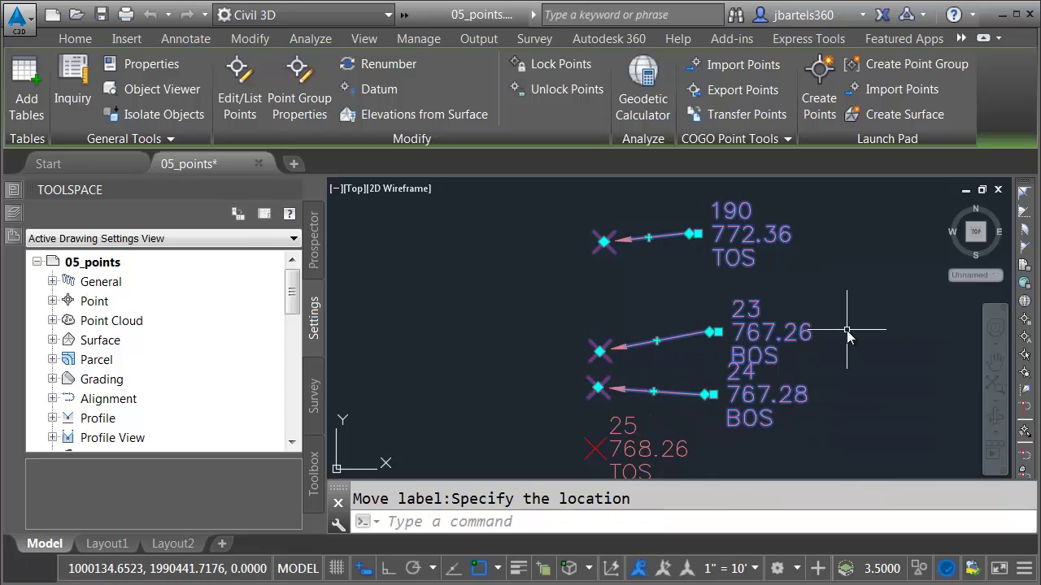
key(Escape)
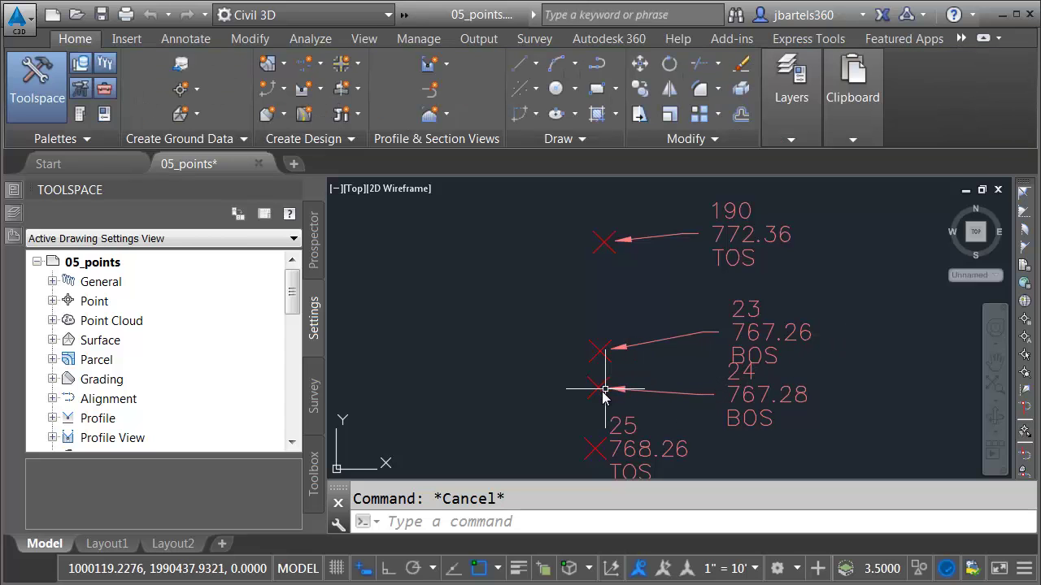
- Move the label of point 24 slightly lower, away from the label of point 23
scroll(605, 390, up, 6)
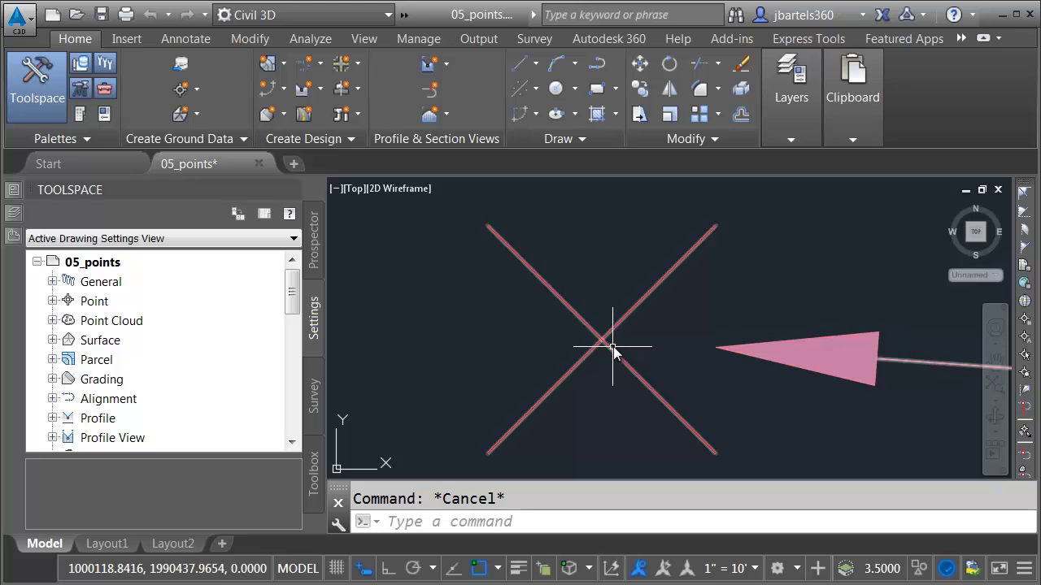
scroll(602, 387, down, 2)
scroll(602, 388, down, 3)
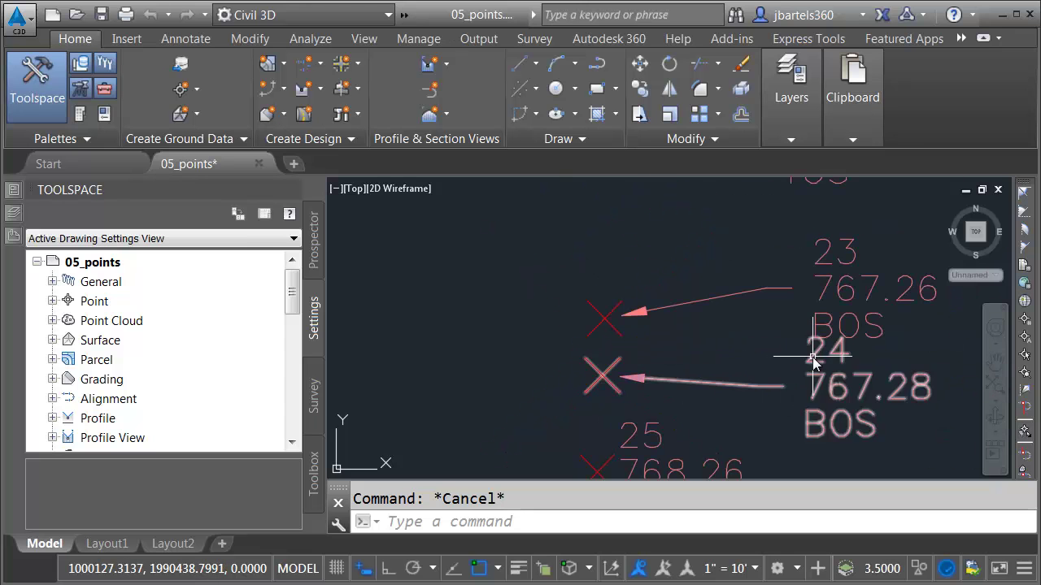
click(813, 358)
click(774, 386)
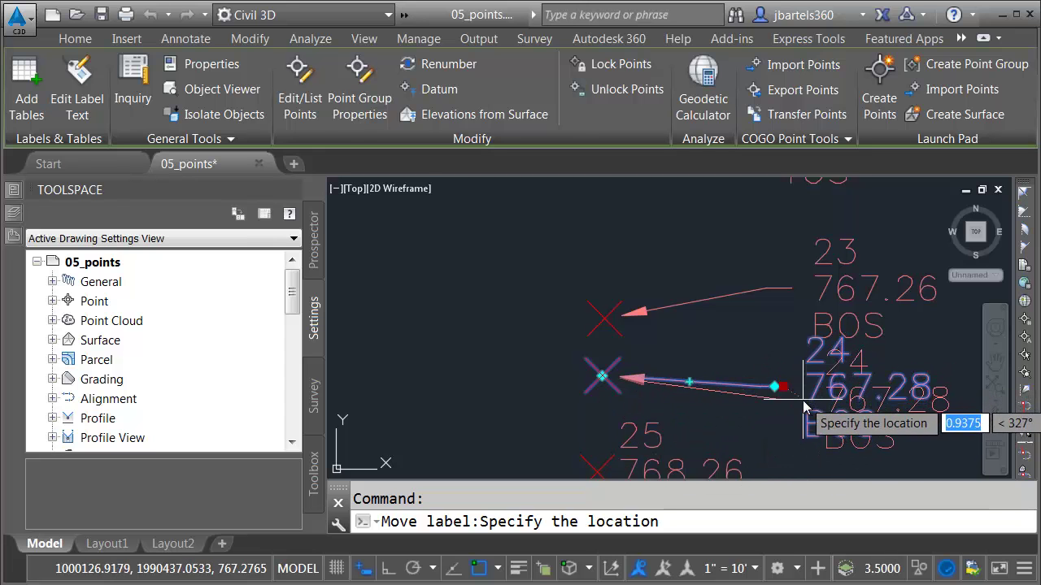
key(Escape)
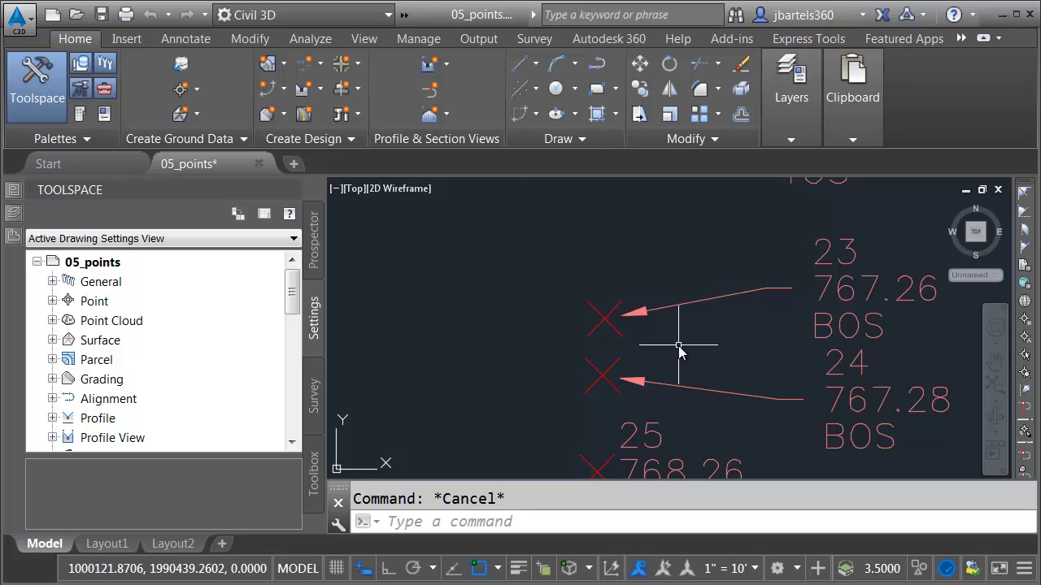
- Edit the Basic point style, setting the marker property Leader stops at marker to No
mouse_move(616, 330)
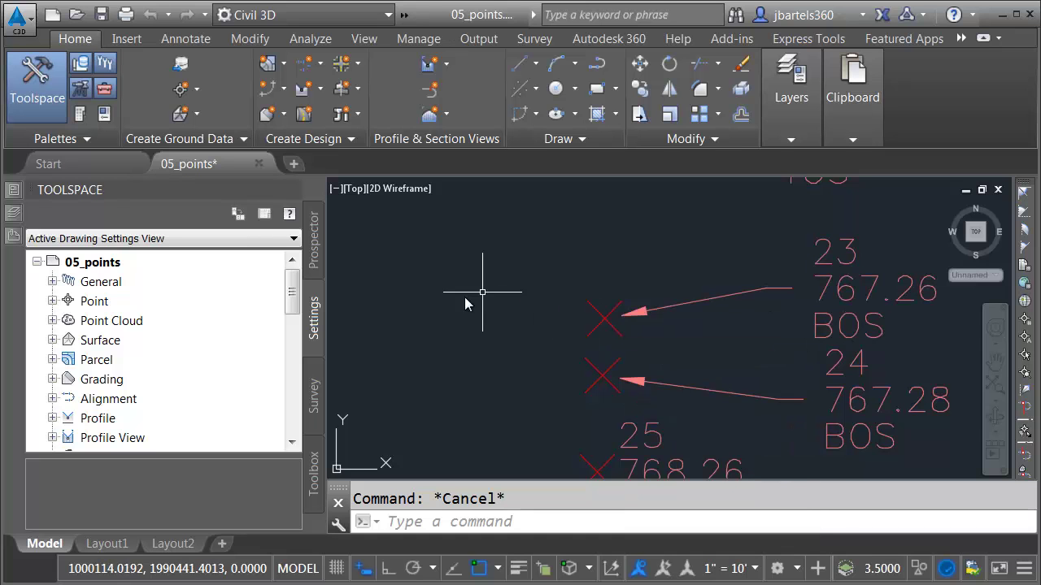
click(52, 302)
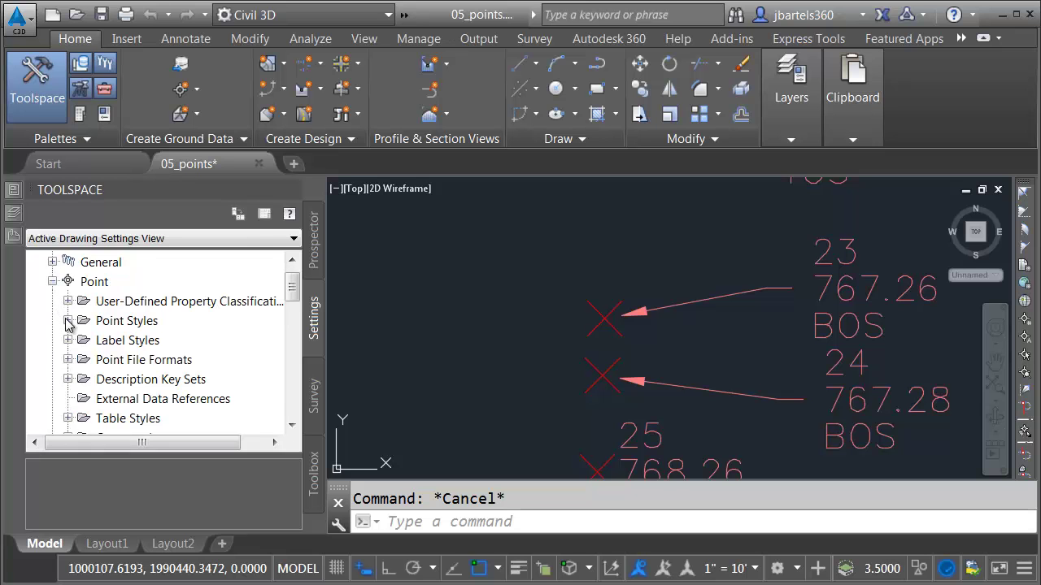
click(69, 321)
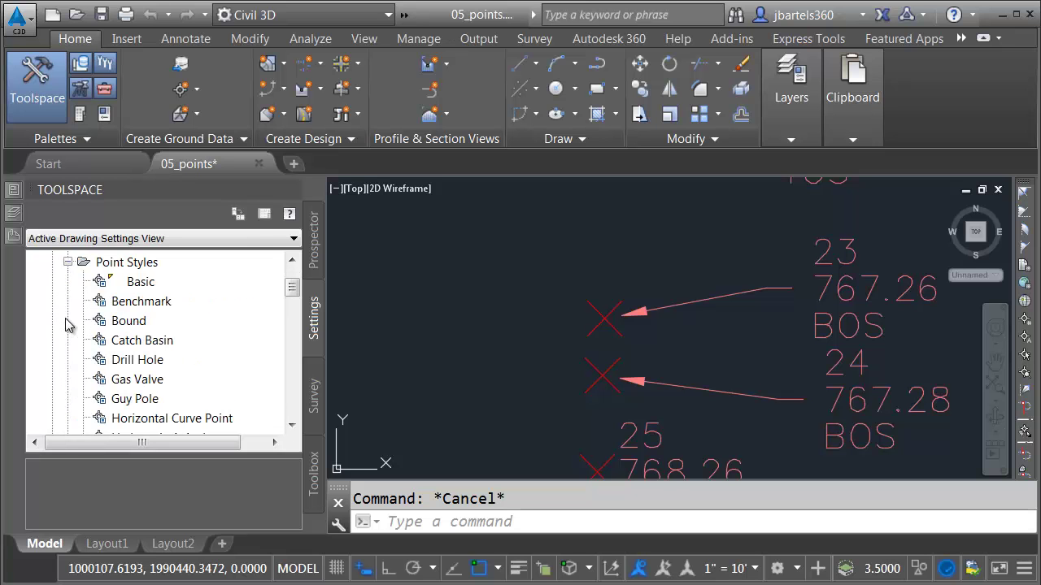
right_click(135, 282)
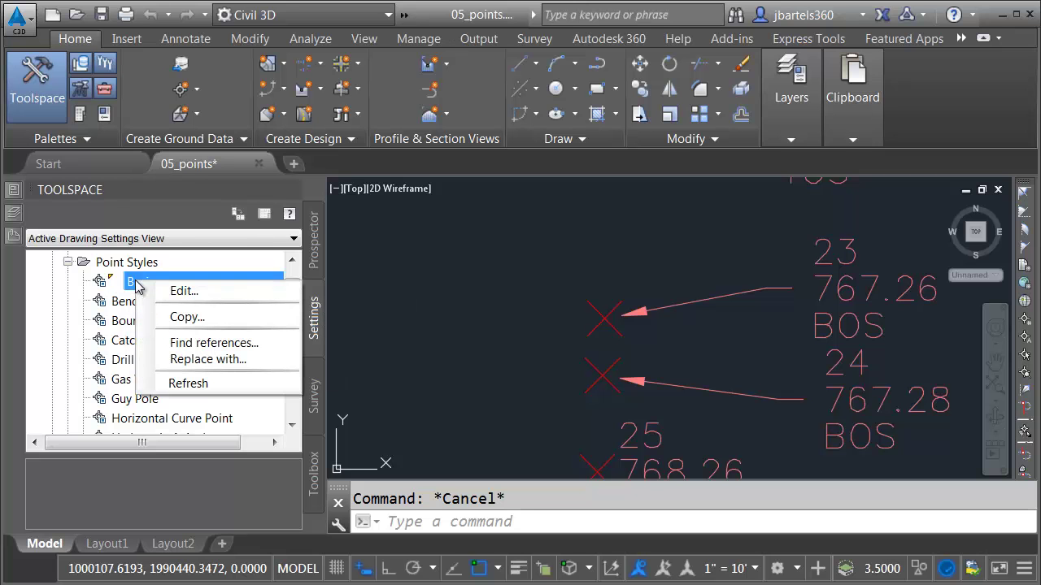
click(177, 293)
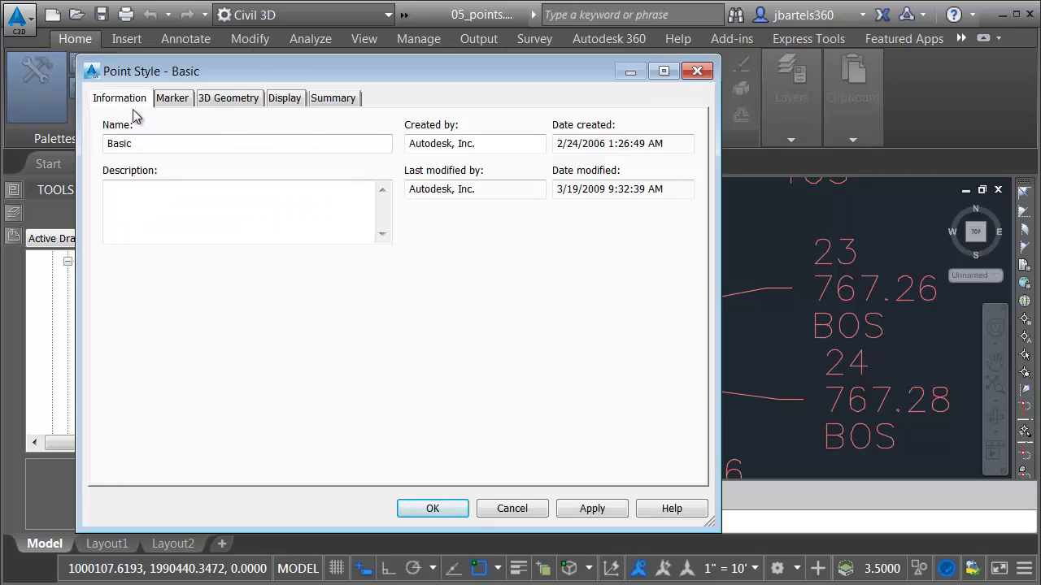
click(328, 101)
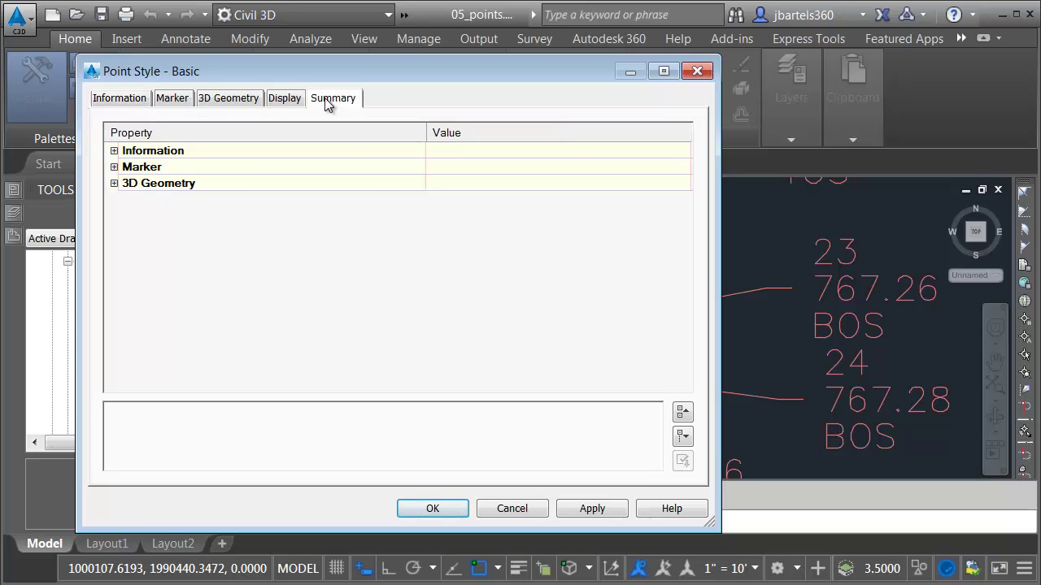
click(683, 438)
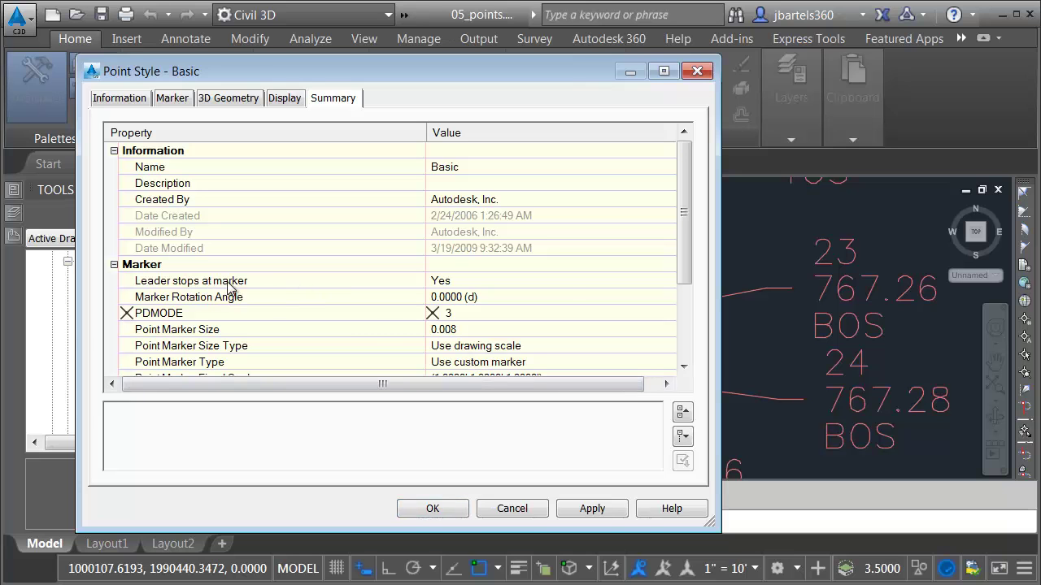
click(456, 279)
click(455, 280)
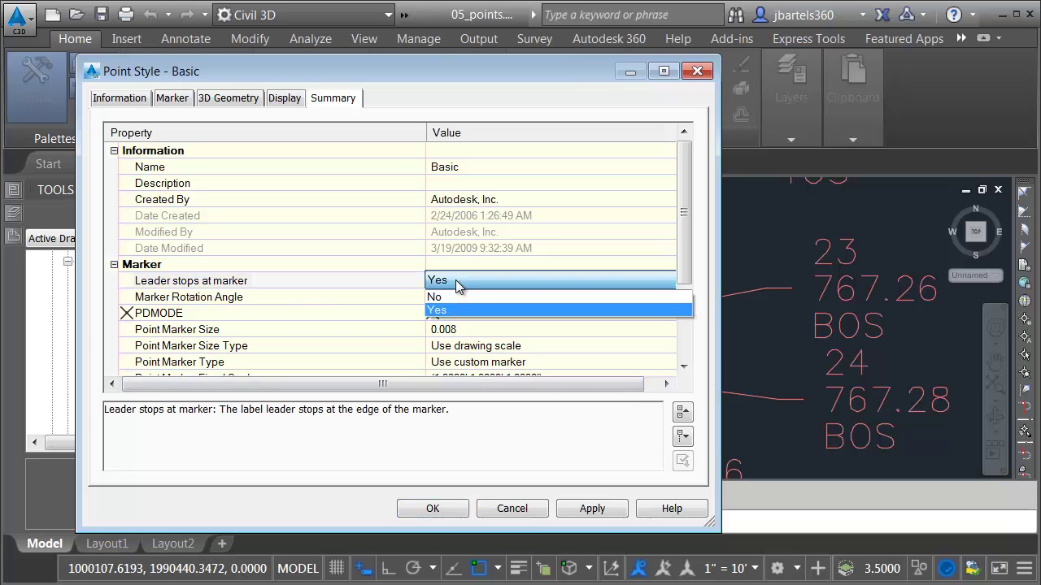
click(454, 298)
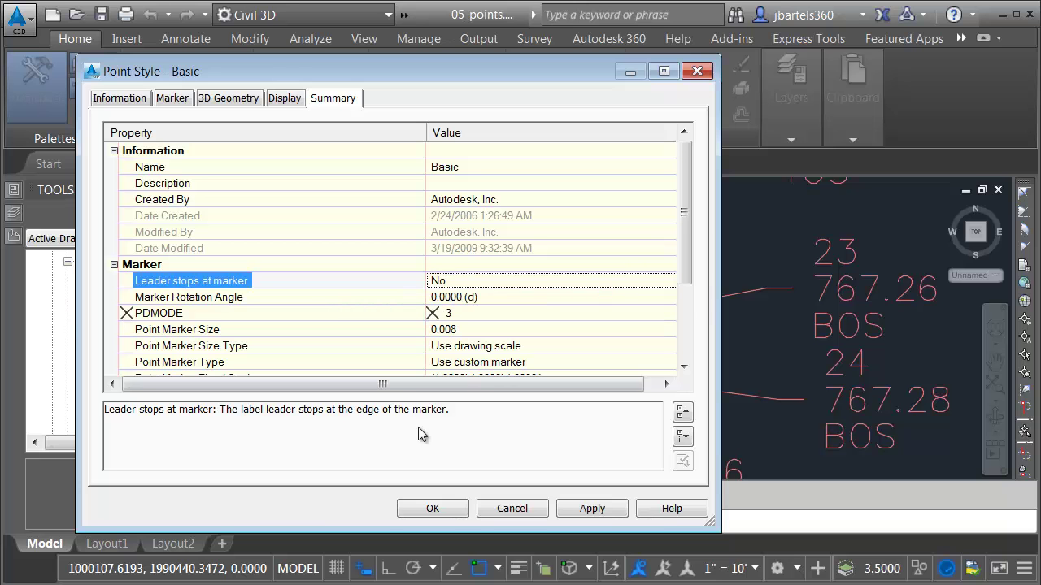
click(417, 508)
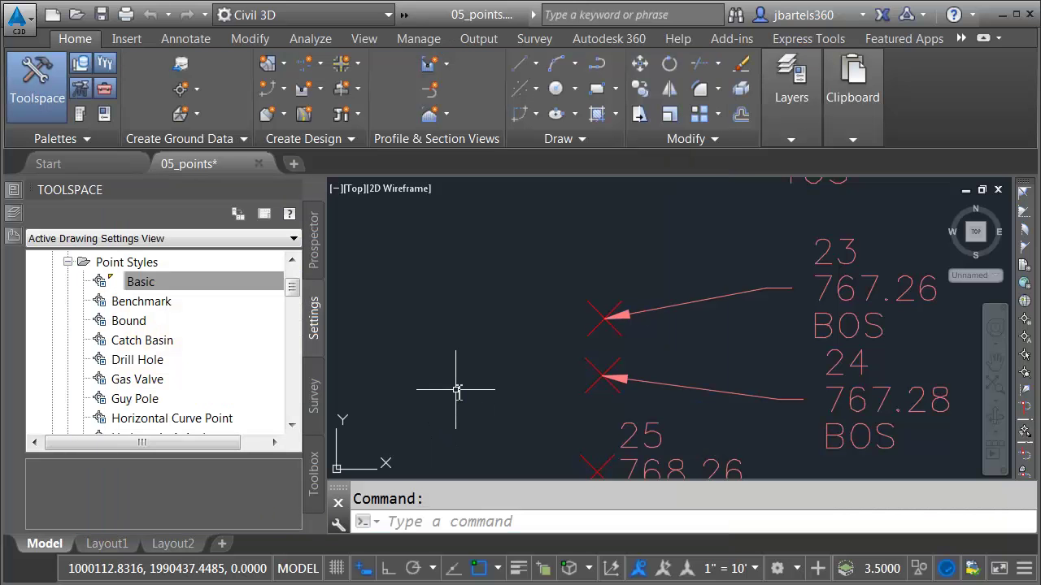
- Undo the Basic point style change and the last label move of point 24, and regenerate the drawing
scroll(457, 391, down, 2)
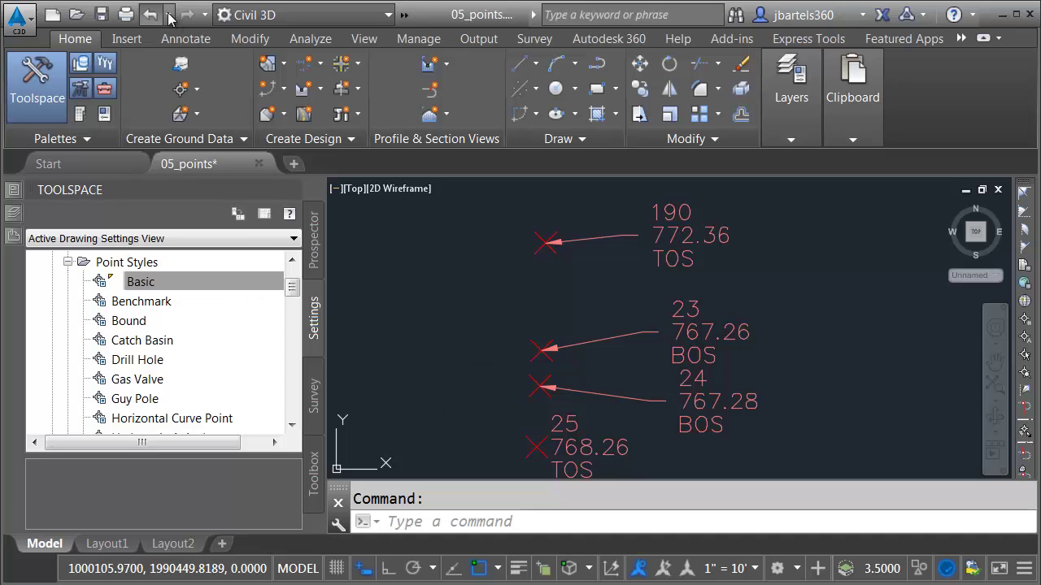
click(169, 16)
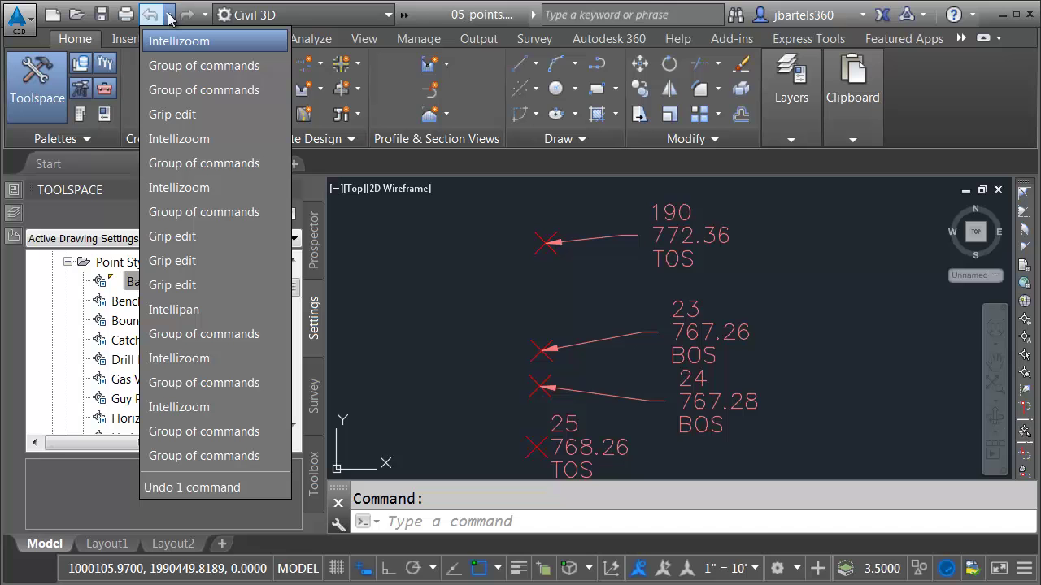
click(169, 140)
text(re)
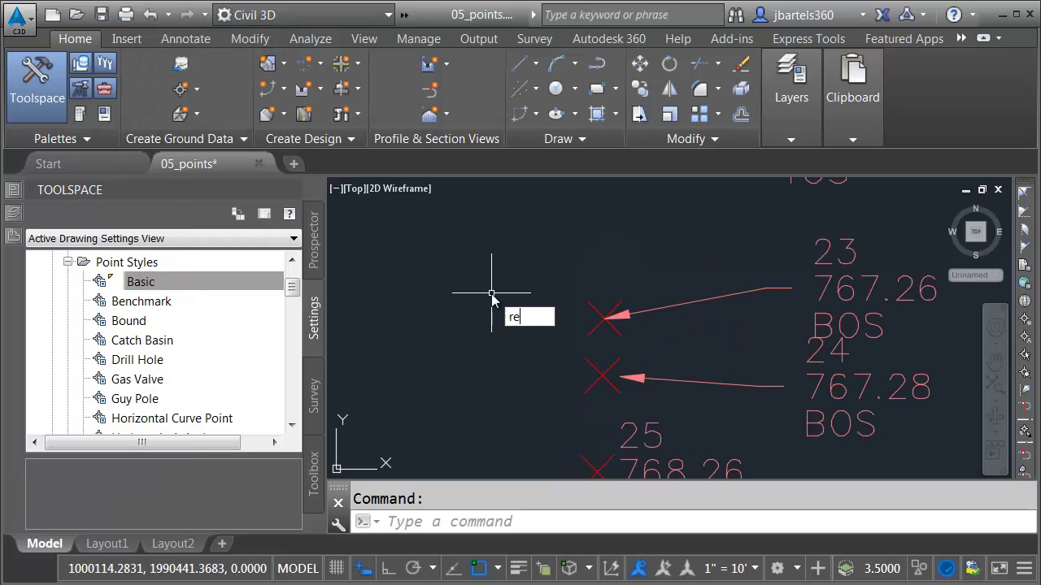
key(Return)
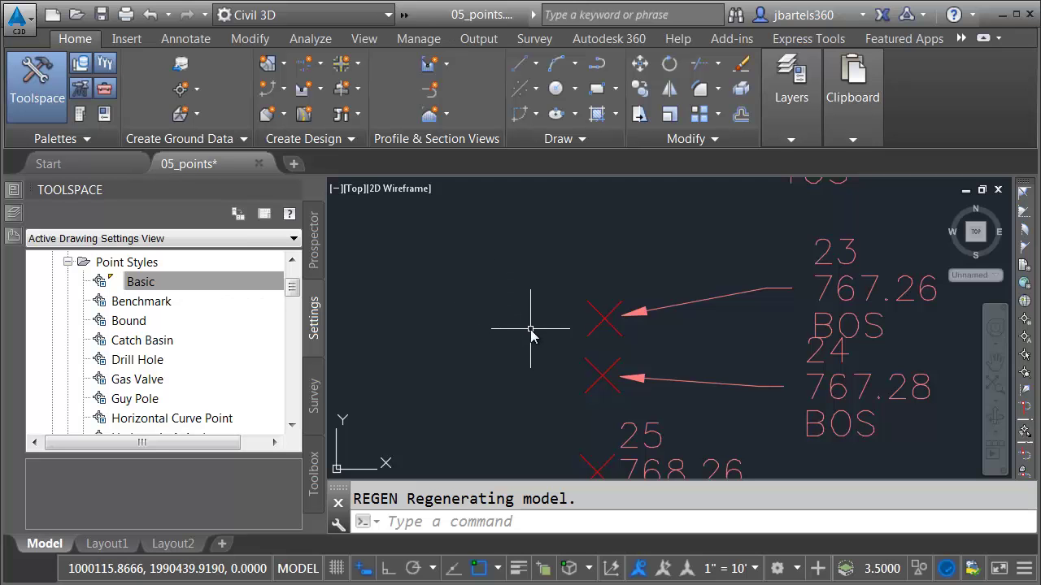
- Set the Leader Attachment Option of point 23 alone to Point in its properties, and deselect it
click(596, 313)
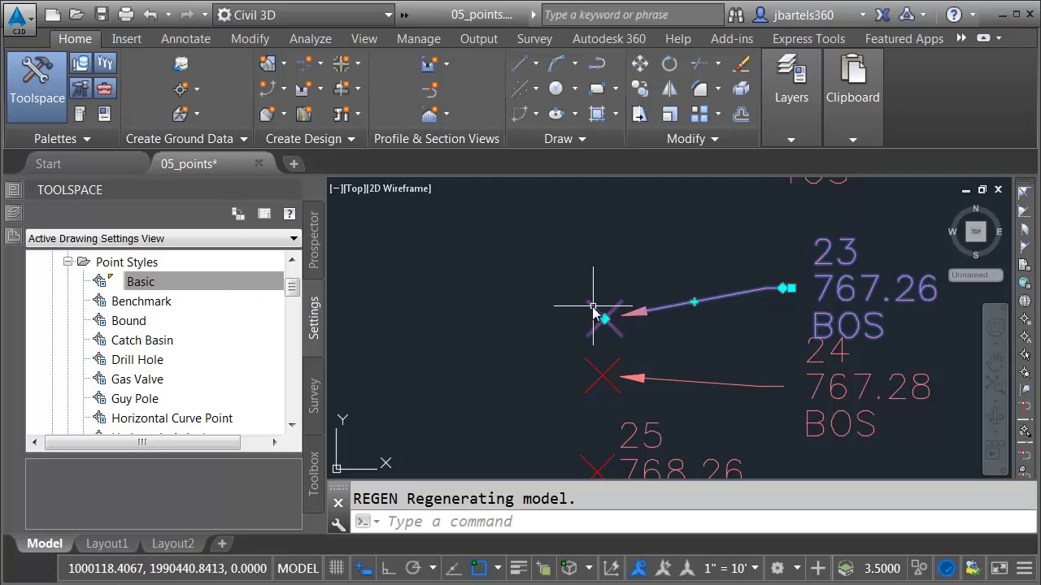
mouse_move(15, 194)
mouse_move(55, 226)
mouse_down()
mouse_move(44, 412)
mouse_move(73, 411)
mouse_up()
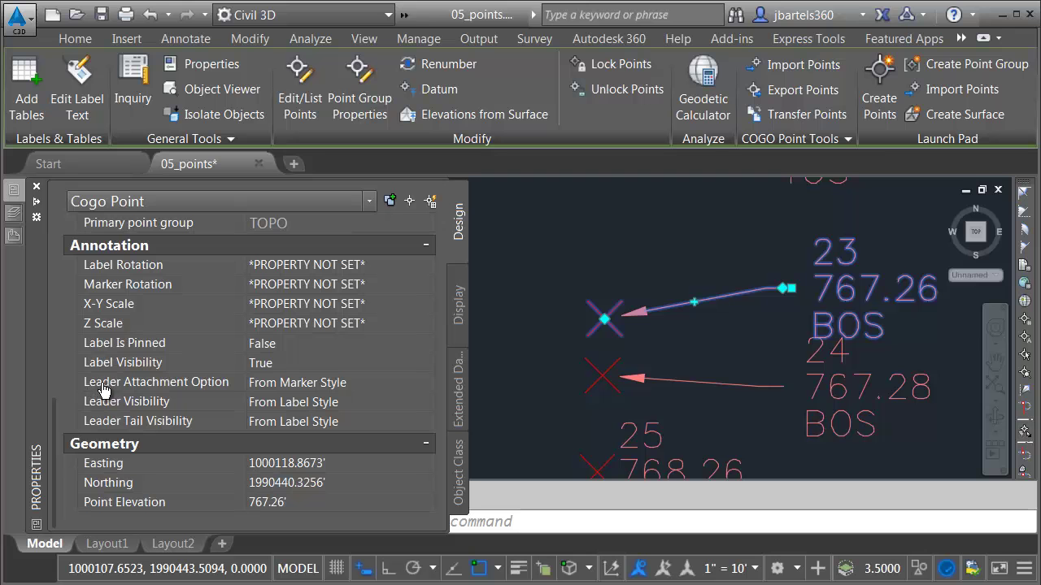
click(291, 388)
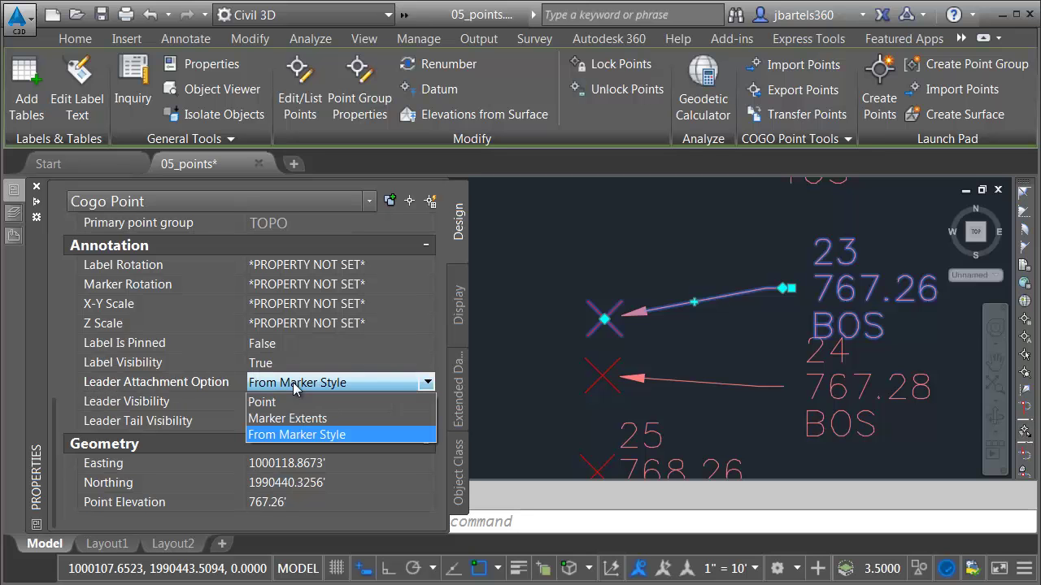
click(262, 401)
key(Escape)
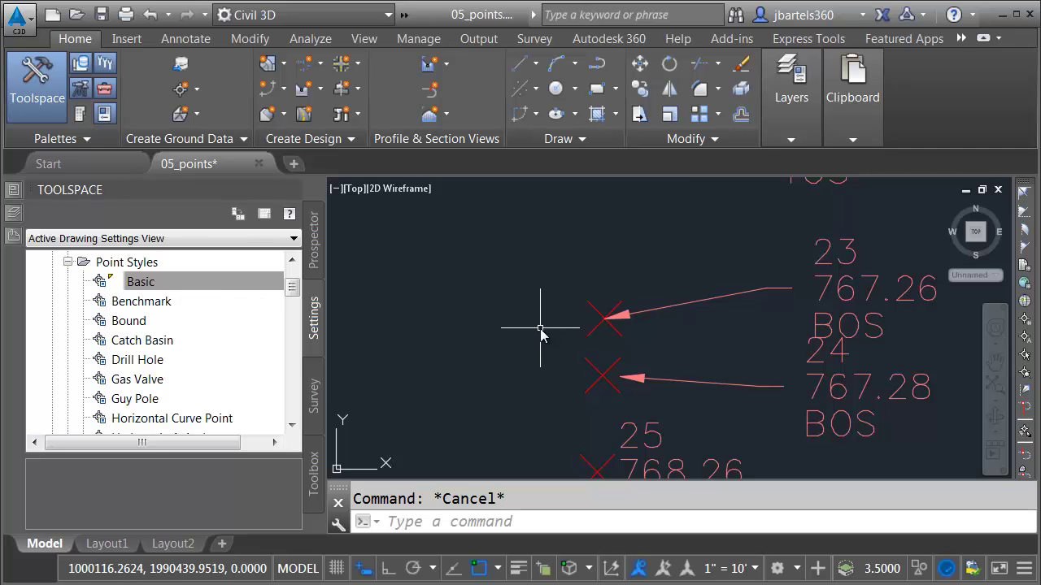
- Create a new drawing from the template _AutoCAD Civil 3D (Imperial) NCS.dwt
click(24, 18)
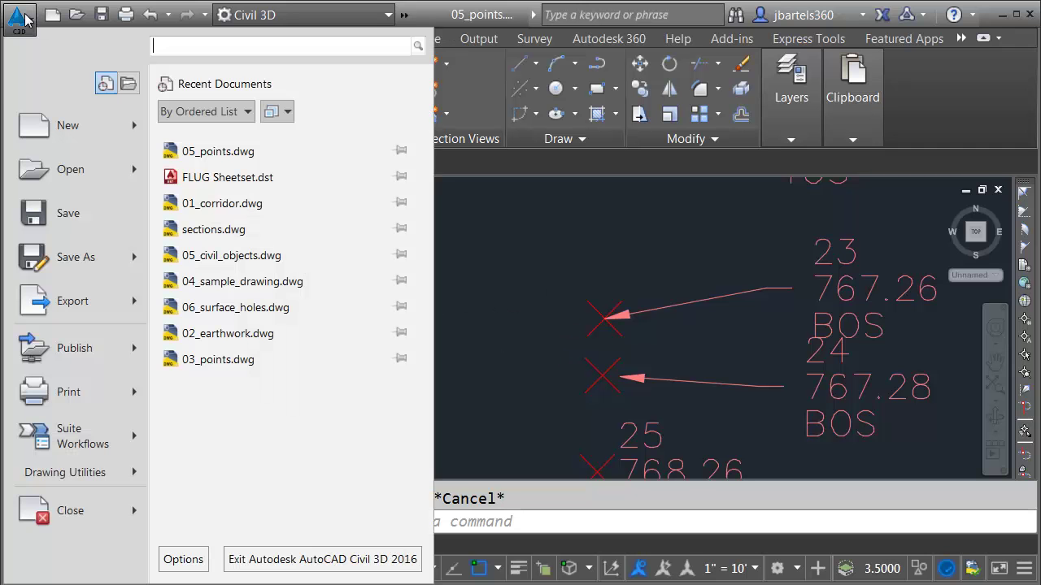
click(68, 126)
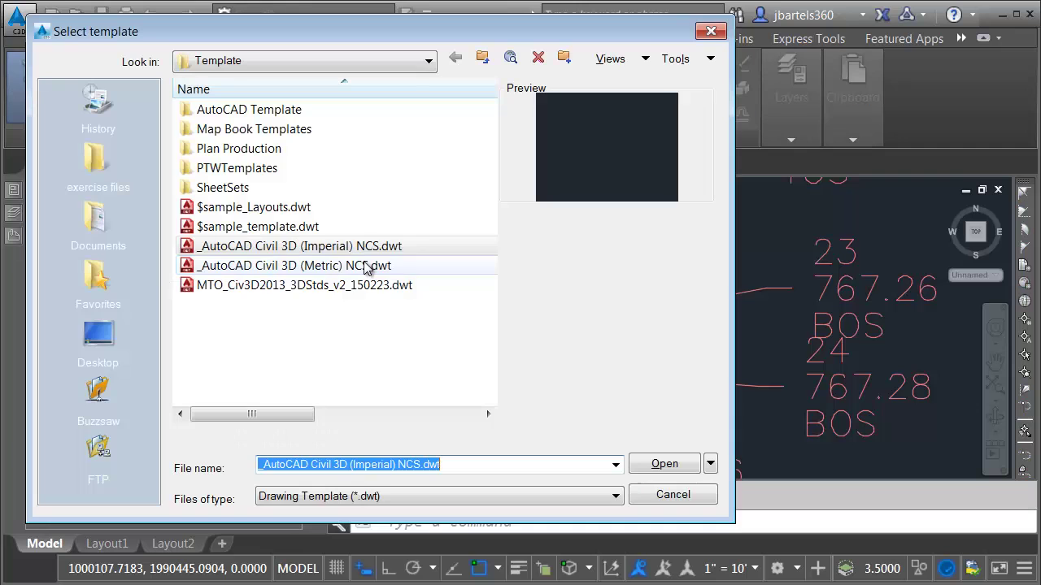
click(275, 247)
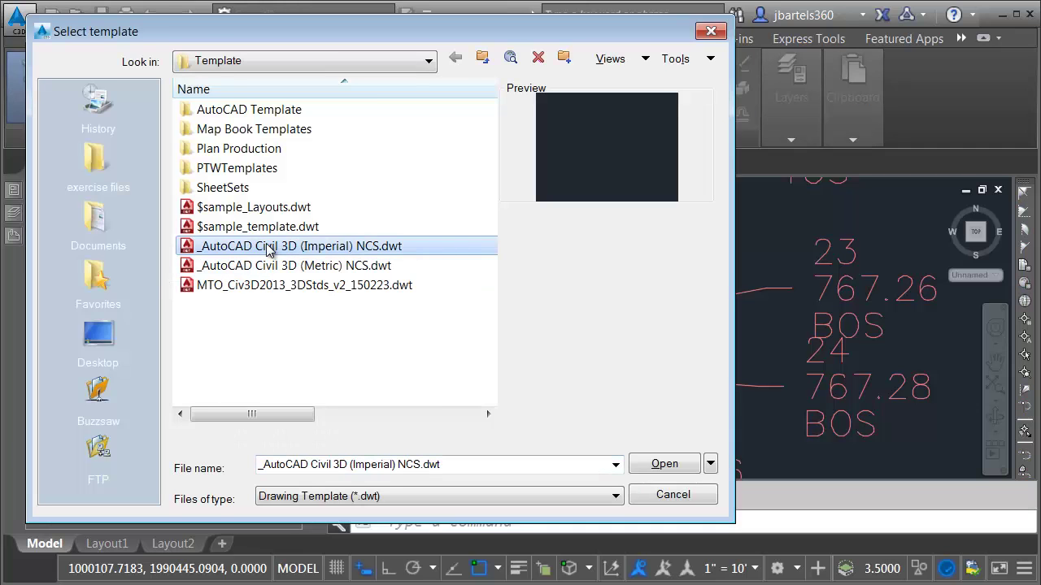
click(645, 470)
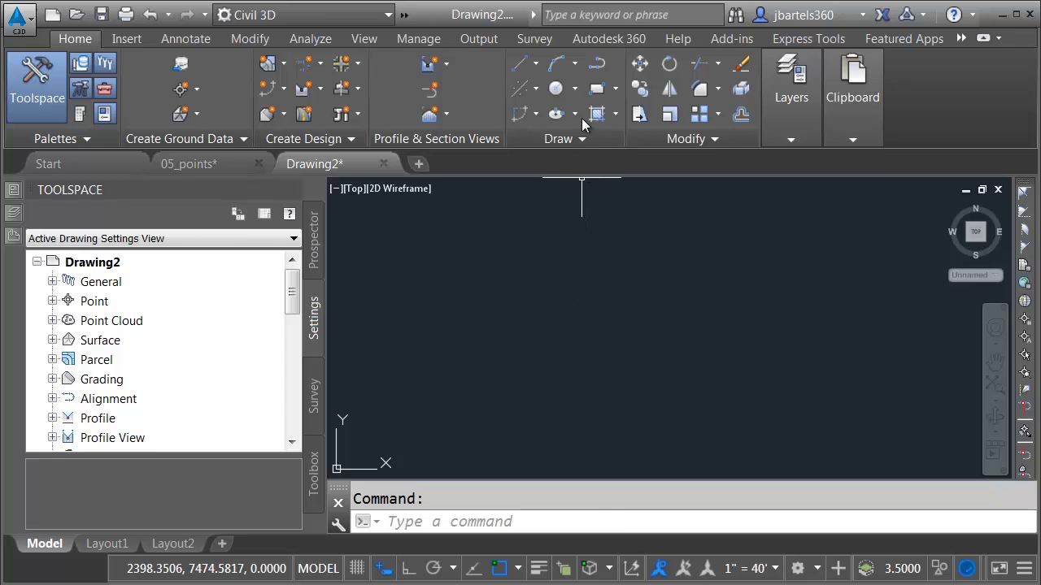
- Draw a single-segment polyline 125 feet long, sloping down to the right at about 340°
click(596, 65)
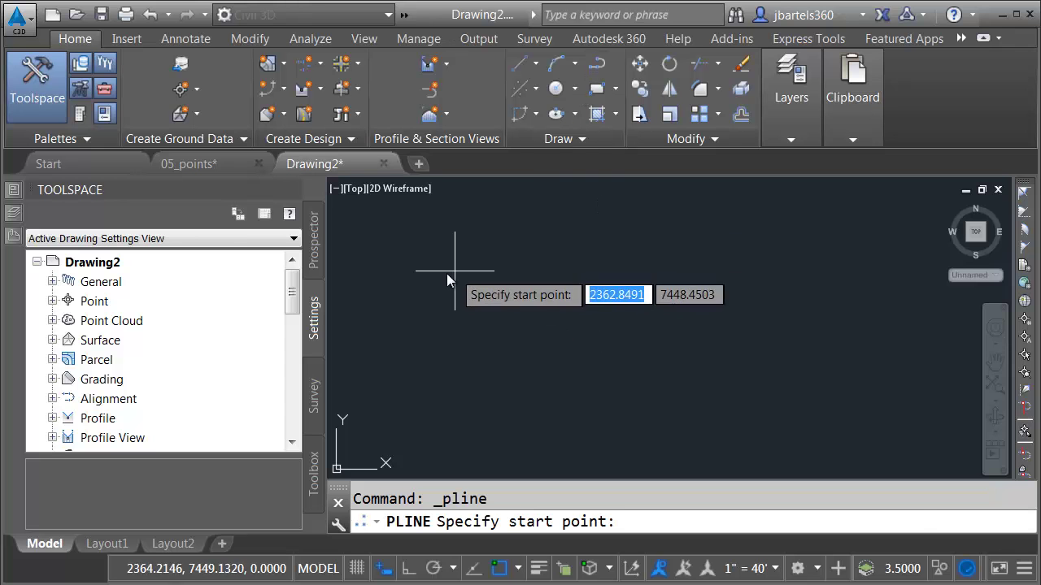
click(370, 242)
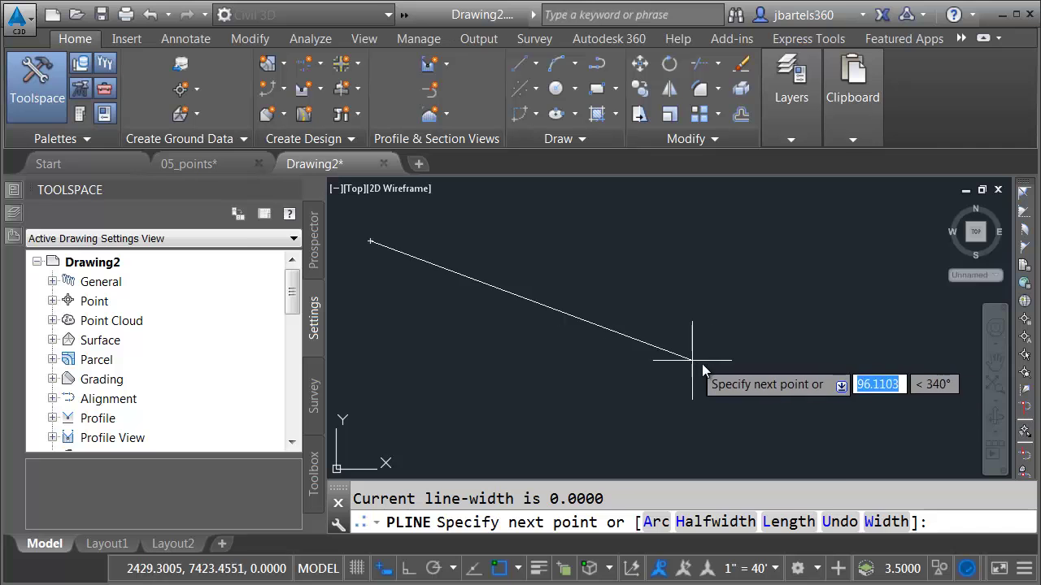
text(125)
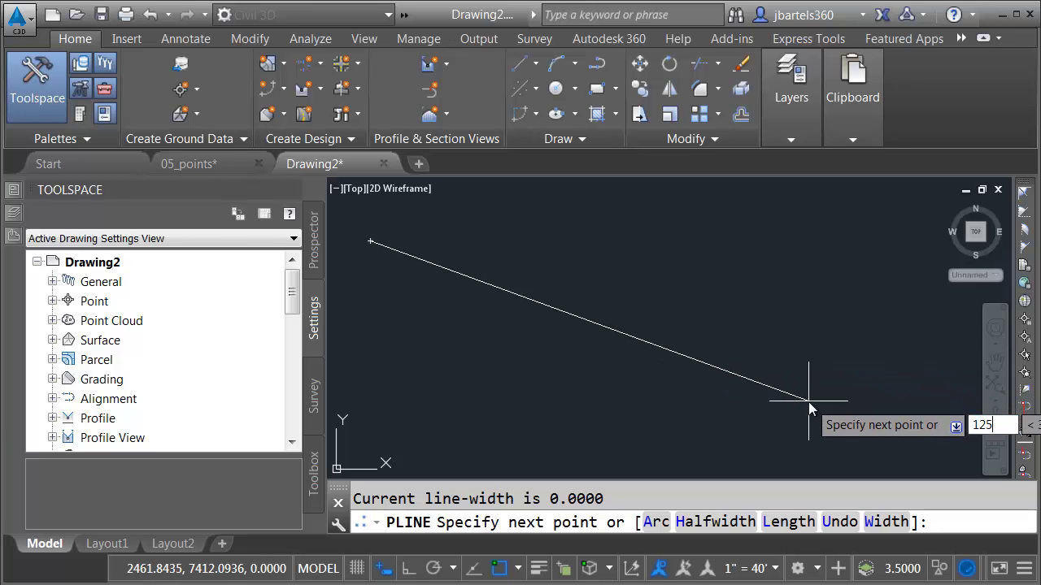
key(Return)
key(Escape)
scroll(705, 331, down, 3)
middle_drag(705, 290, 617, 353)
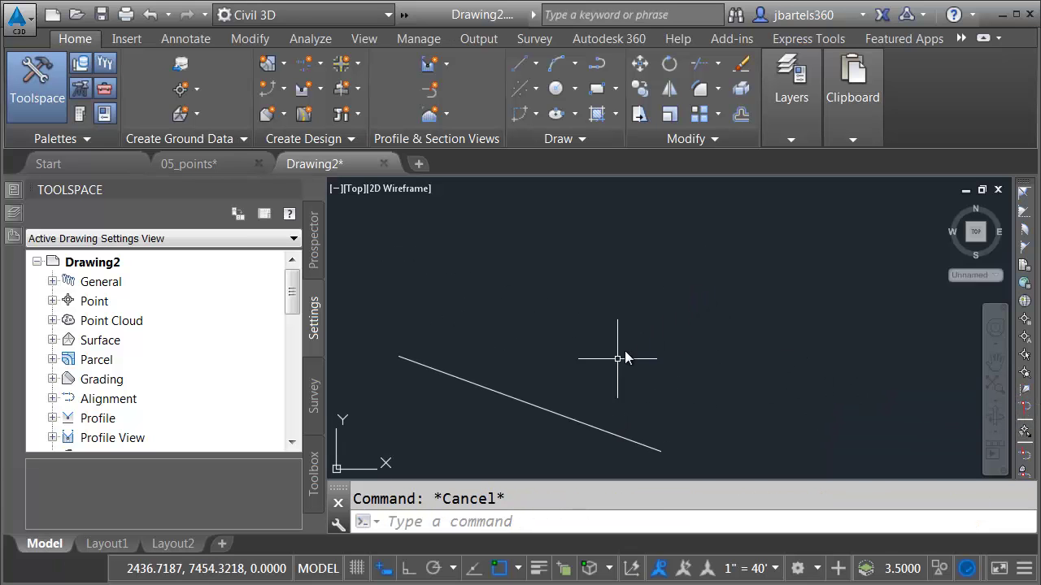
- Copy the sloping polyline three times toward the upper right, making four roughly evenly spaced parallel lines
click(635, 93)
click(485, 389)
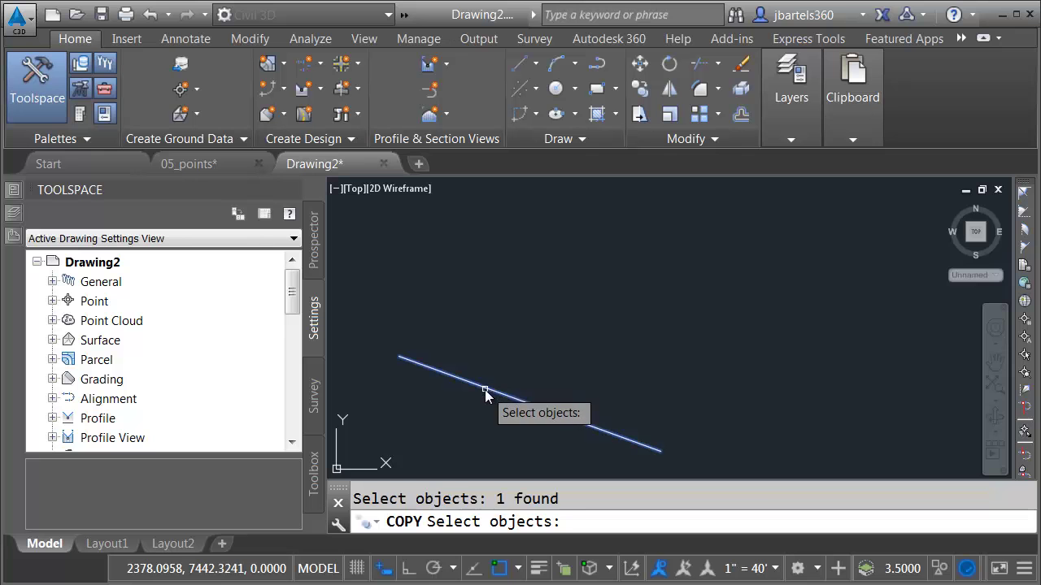
key(Return)
click(509, 365)
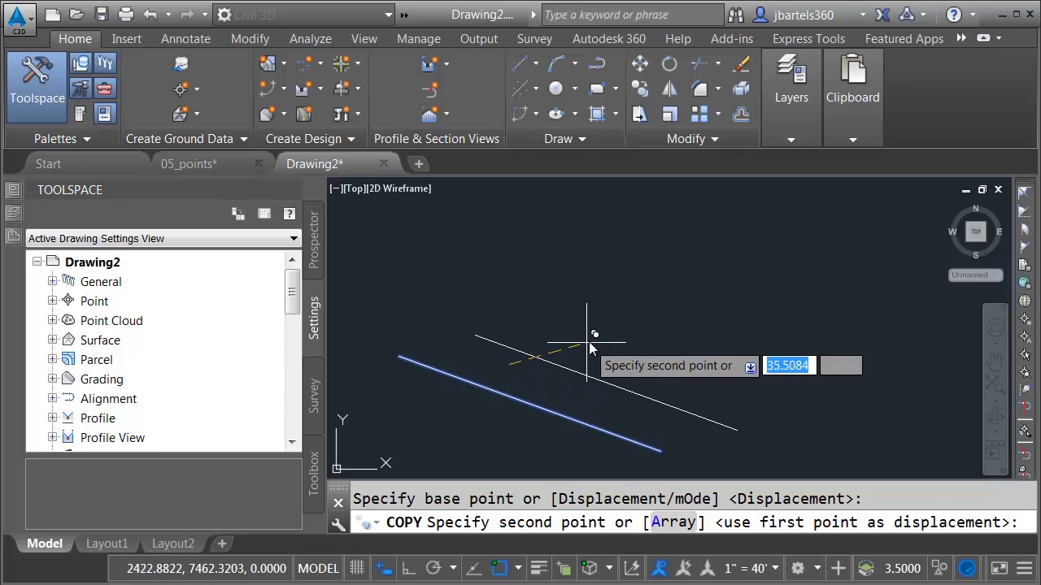
click(685, 280)
click(785, 232)
key(Escape)
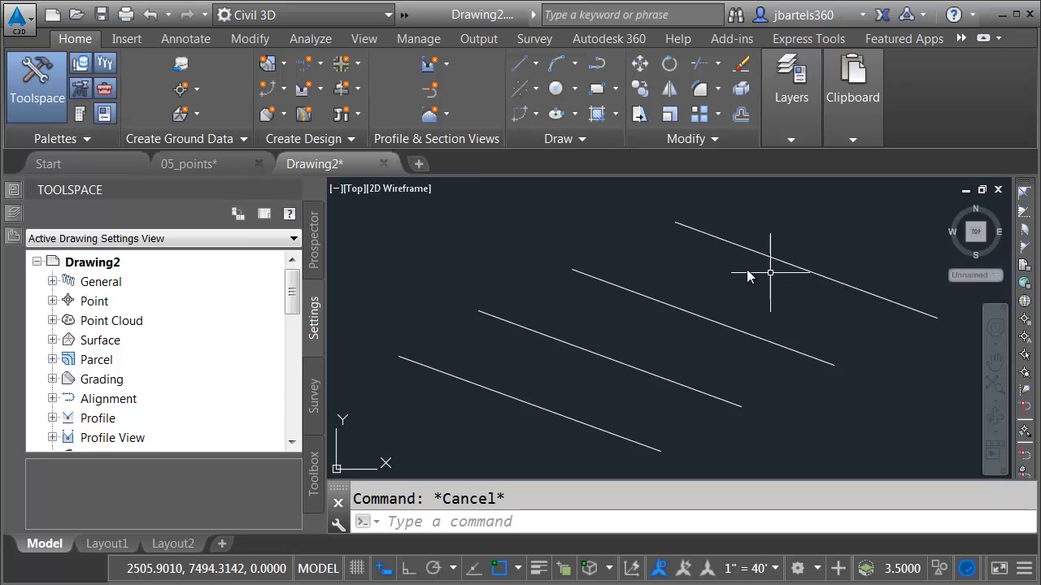
- Add a Line and Curve single segment label to the uppermost line, using the Bearing over Distance line label style
click(186, 37)
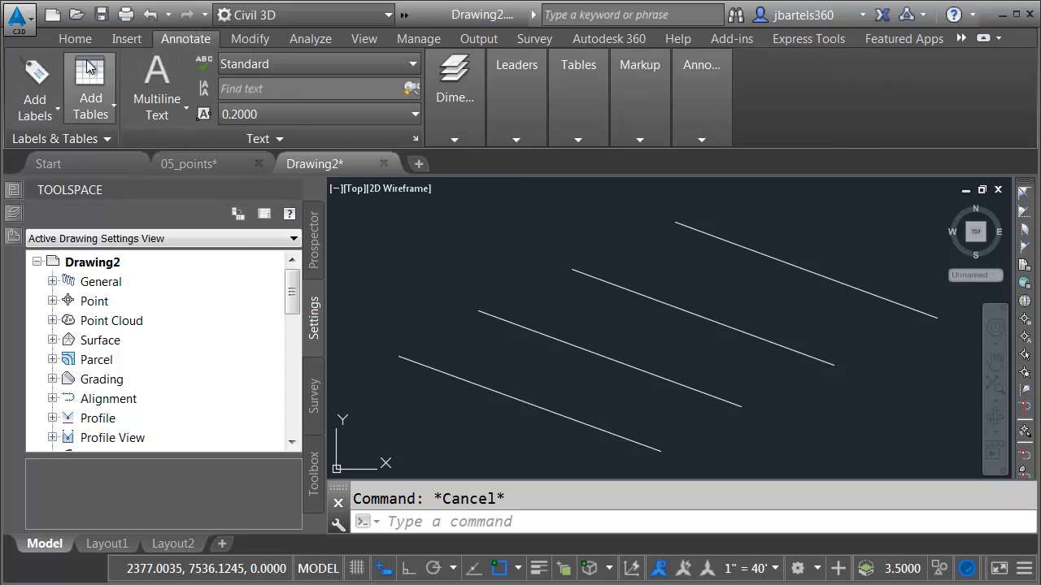
click(34, 73)
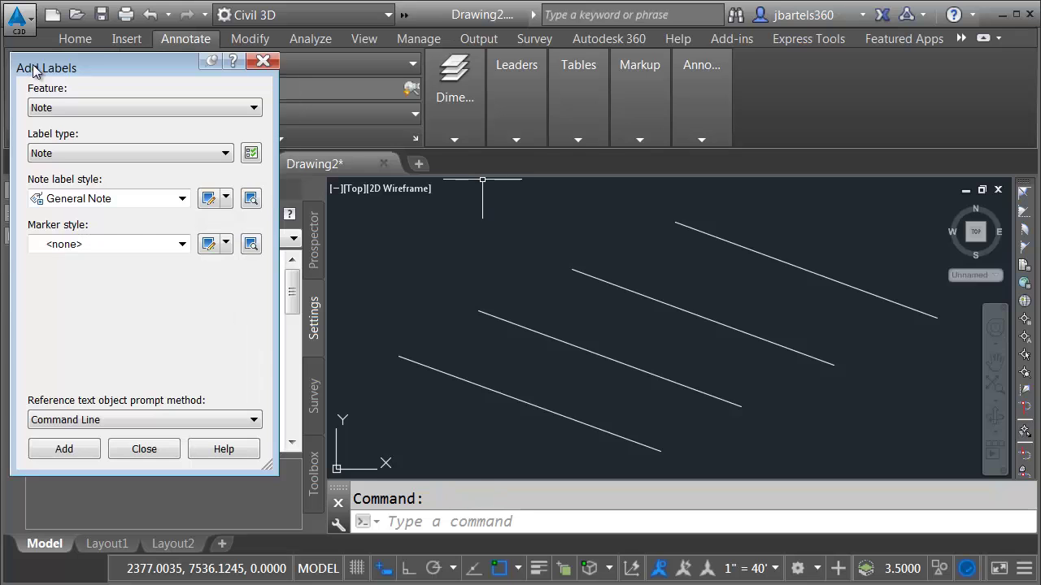
click(54, 102)
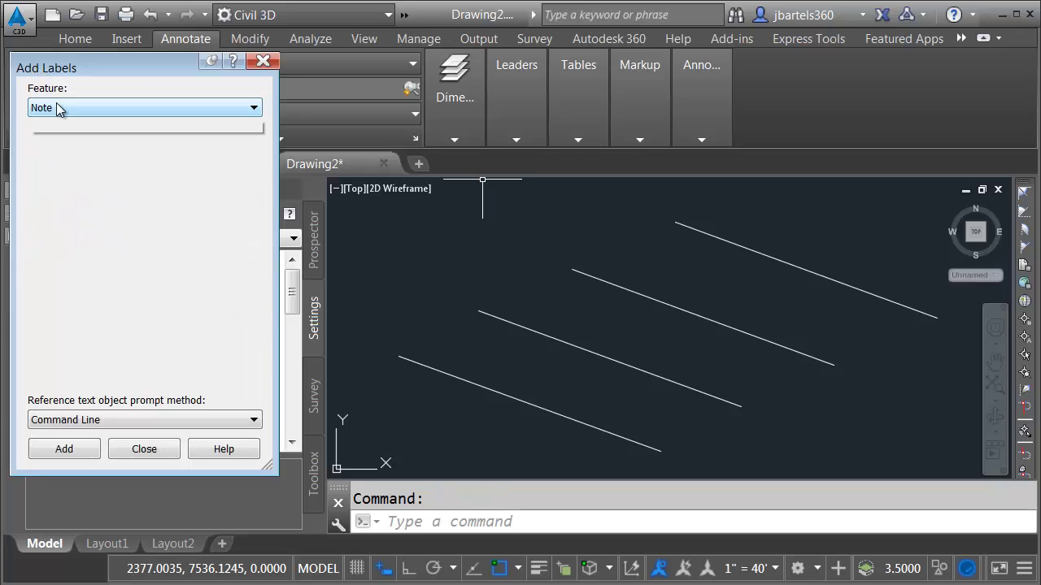
click(58, 139)
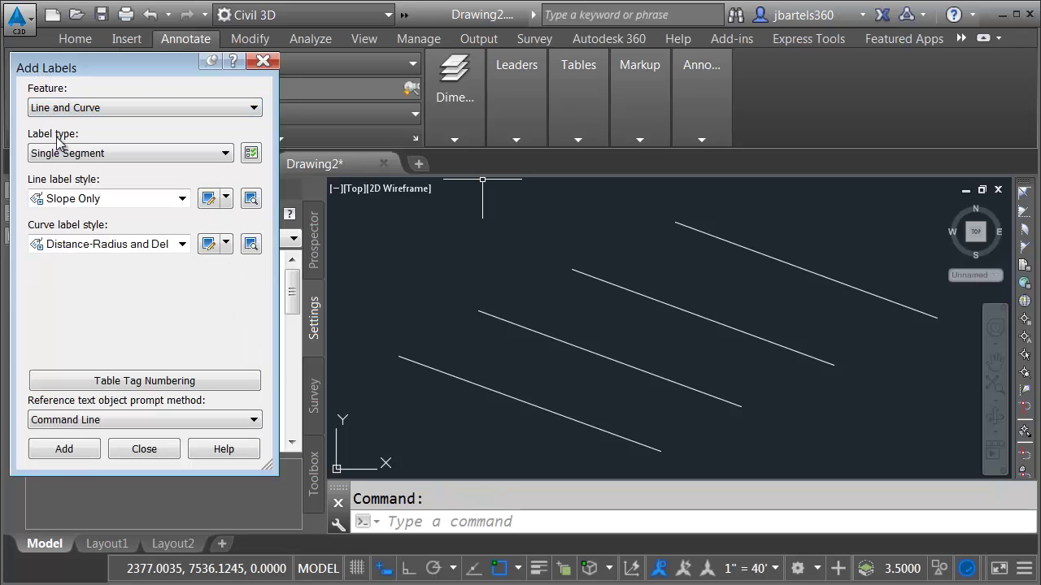
click(92, 203)
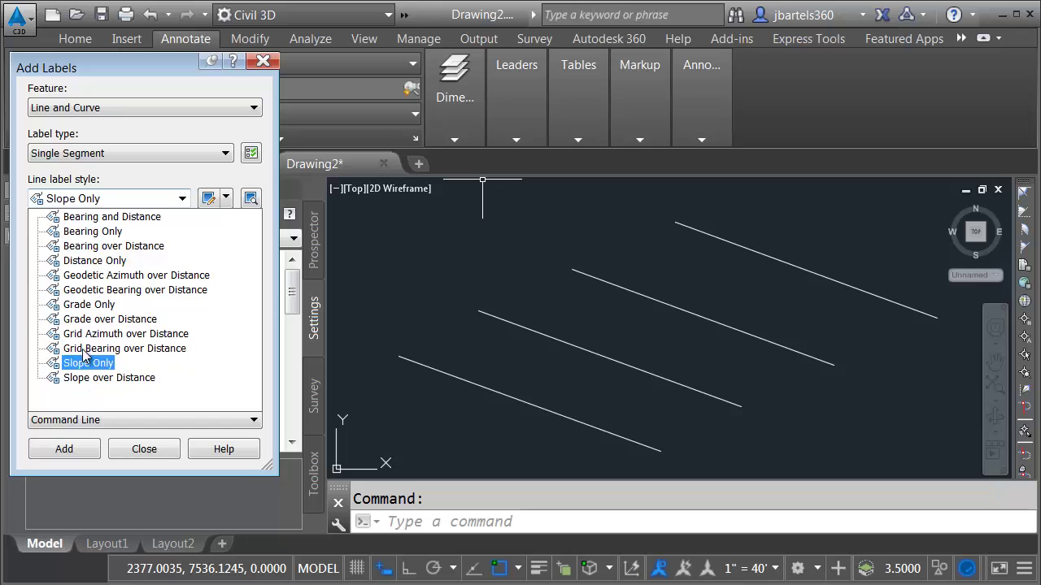
click(92, 246)
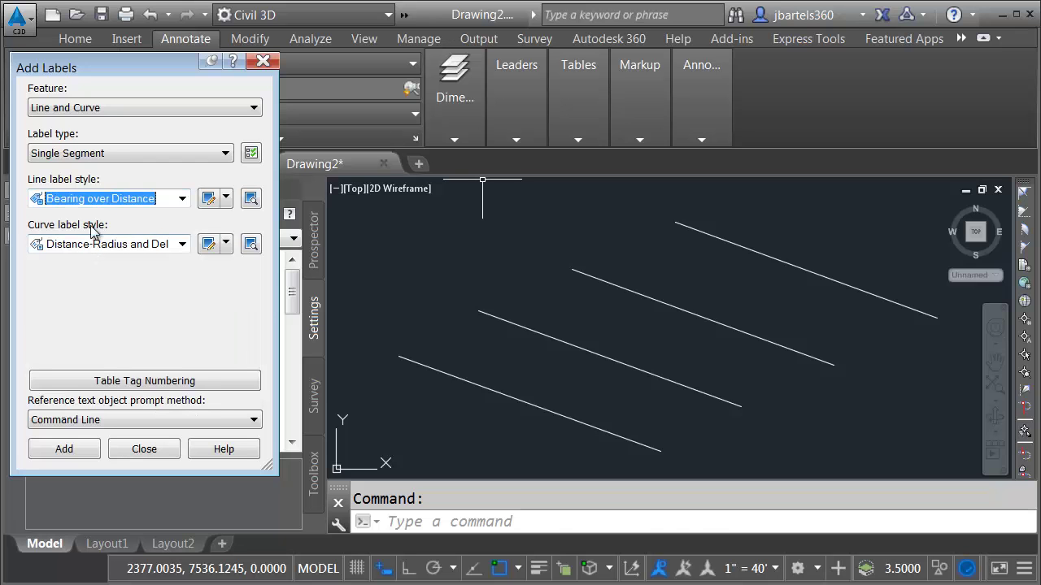
click(81, 448)
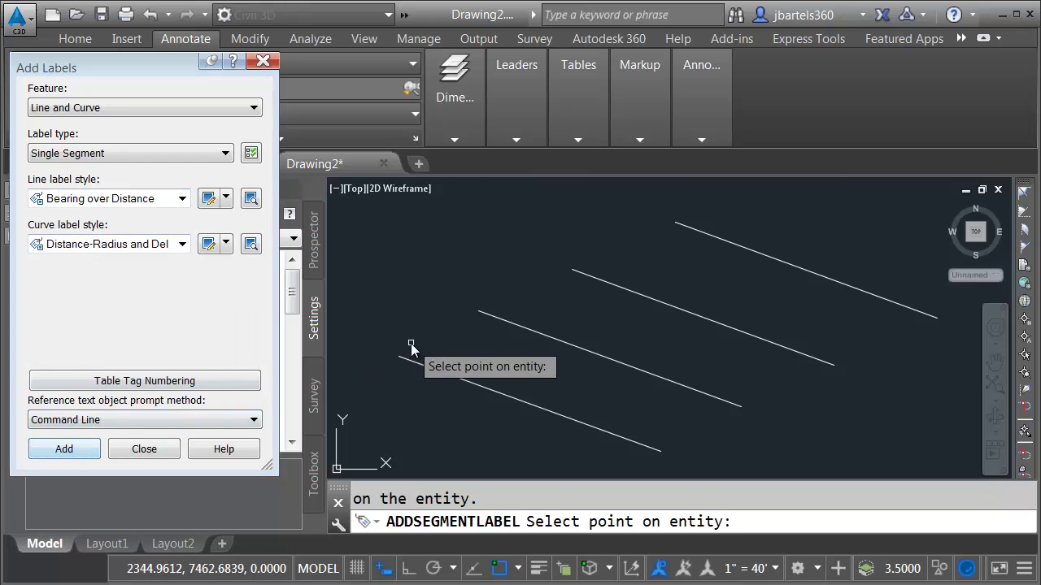
click(791, 266)
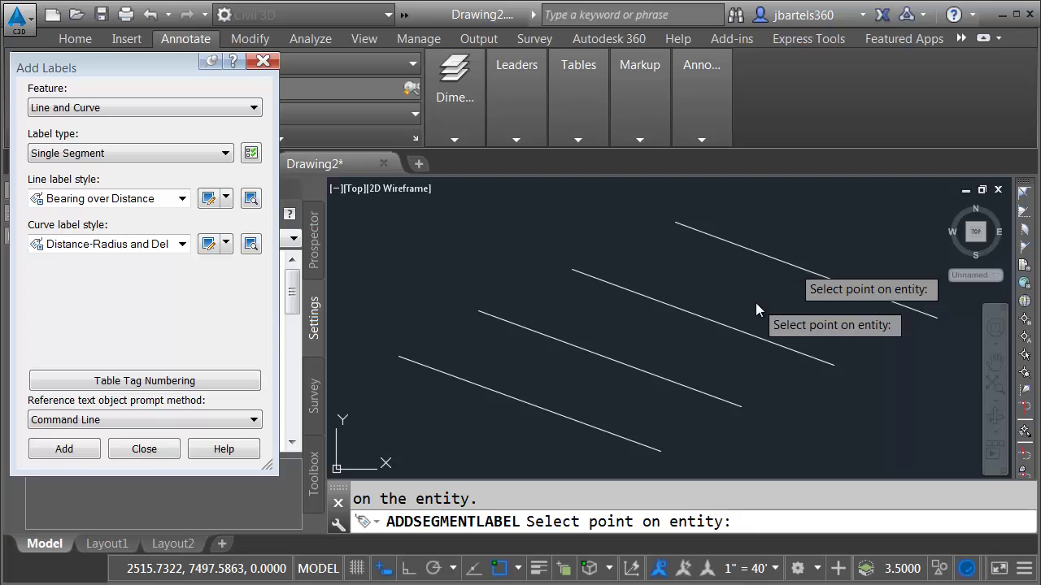
key(Escape)
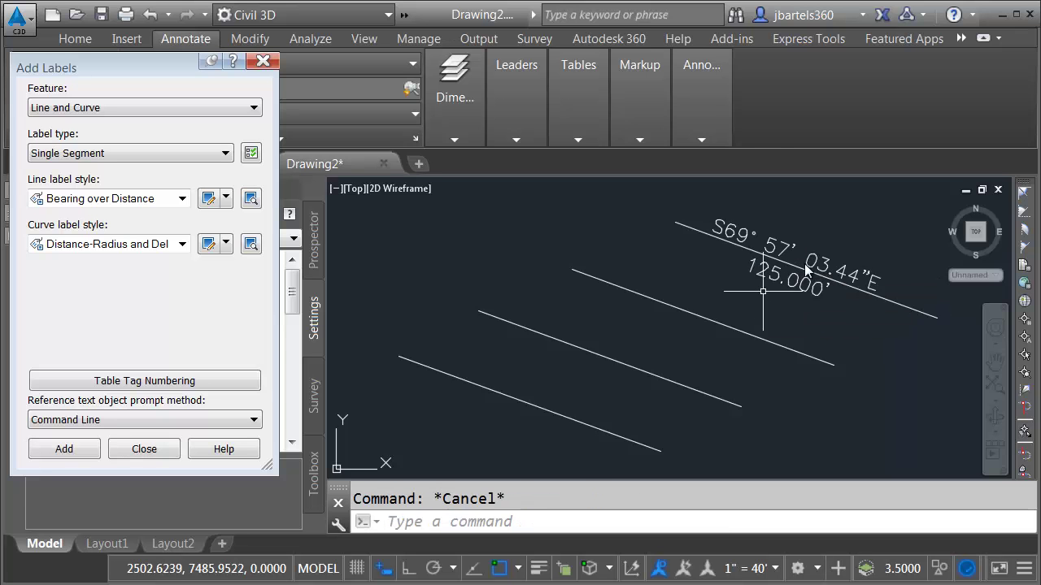
- Edit the Bearing over Distance label style, setting the Bearing component's General Segment Direction format to DD°MM'SS.SS" without spaces
scroll(755, 309, up, 2)
middle_drag(840, 233, 852, 277)
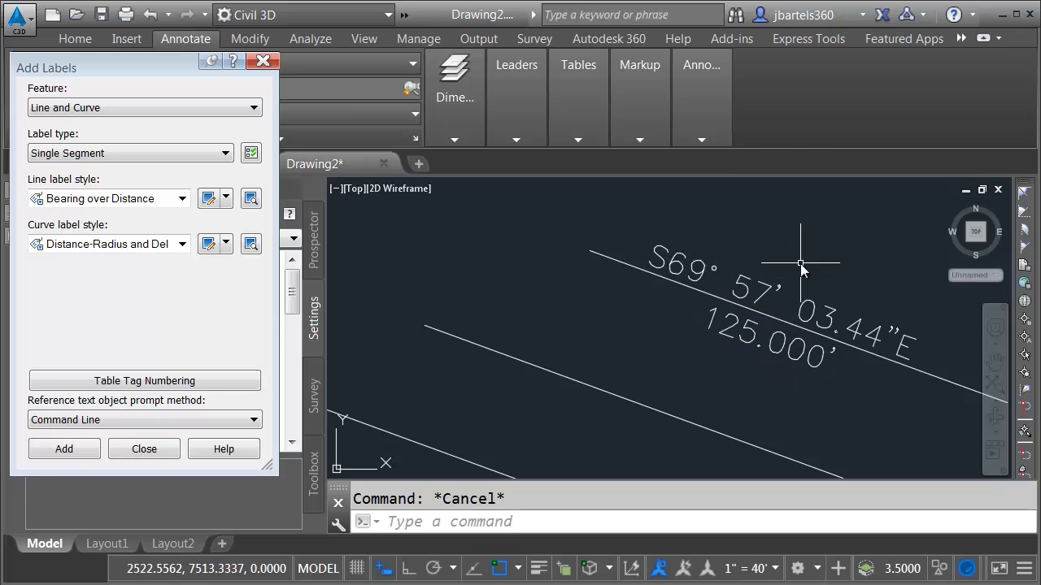
click(208, 200)
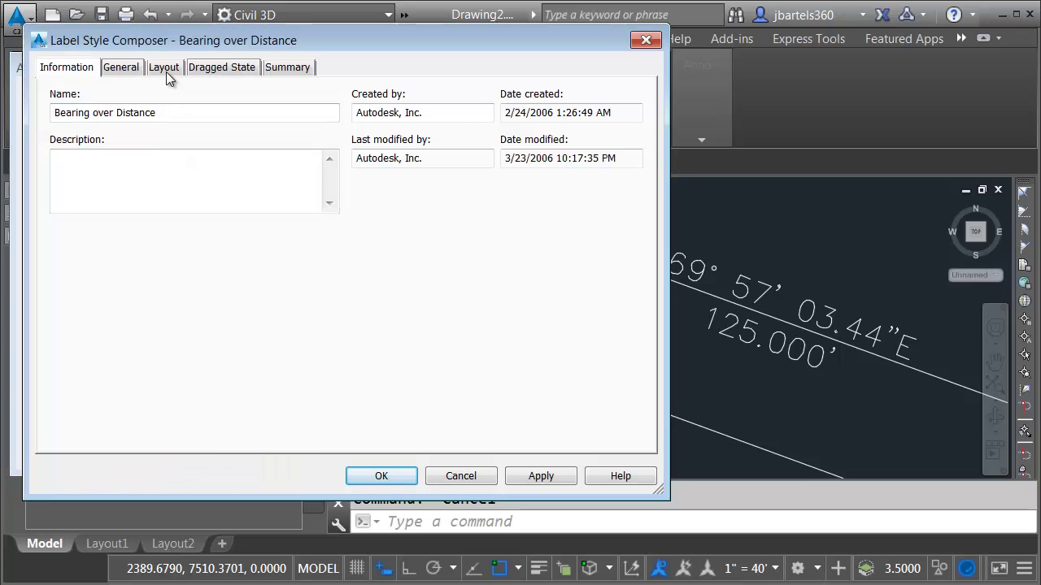
click(165, 69)
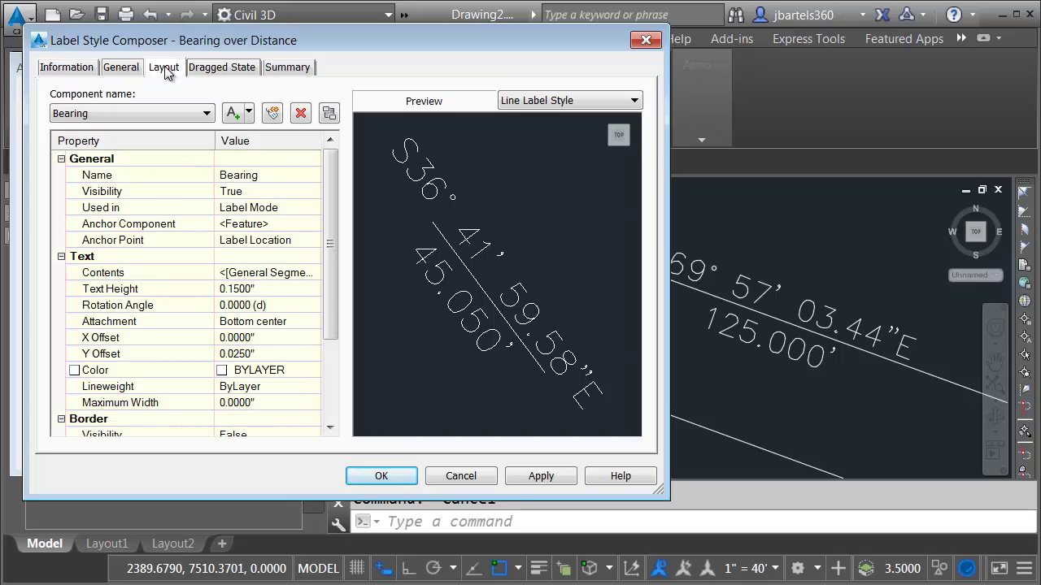
click(162, 115)
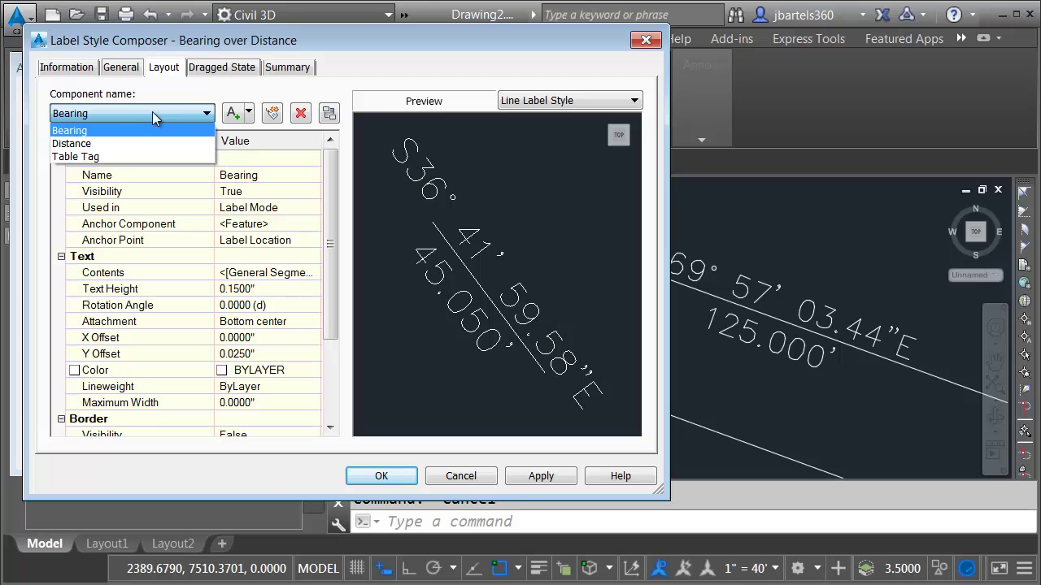
click(91, 130)
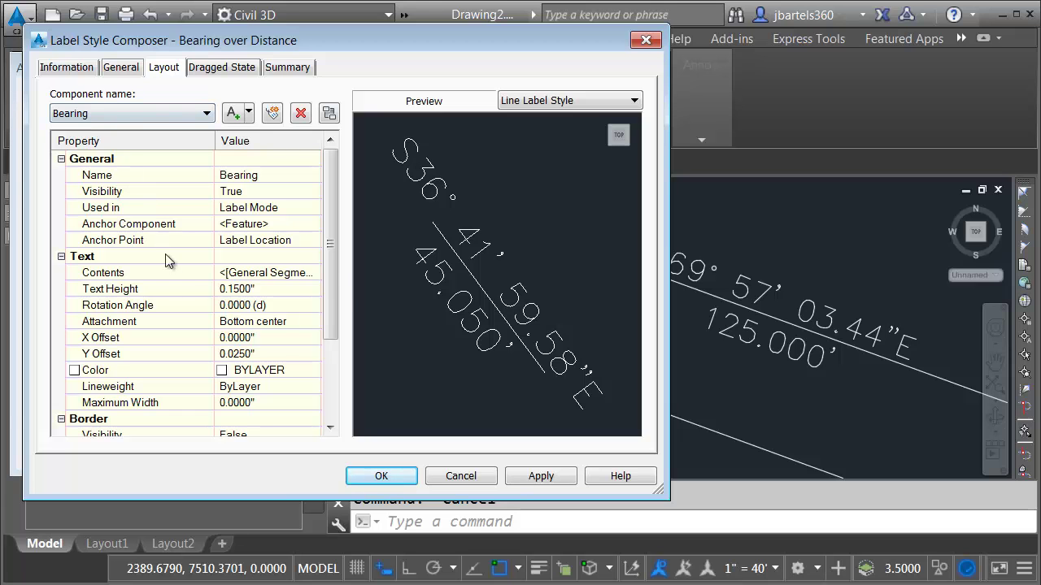
click(252, 277)
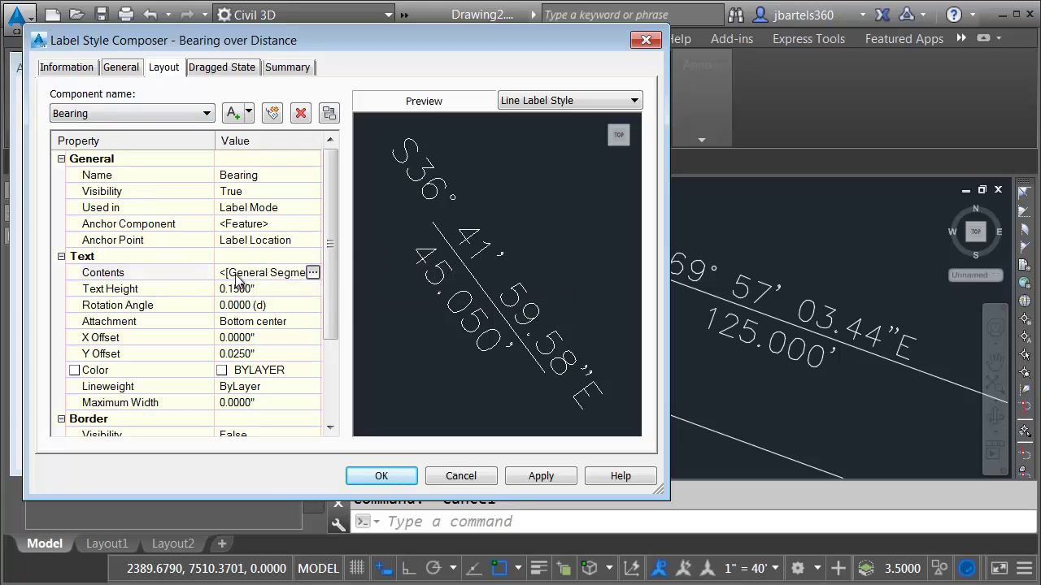
click(312, 272)
double_click(730, 166)
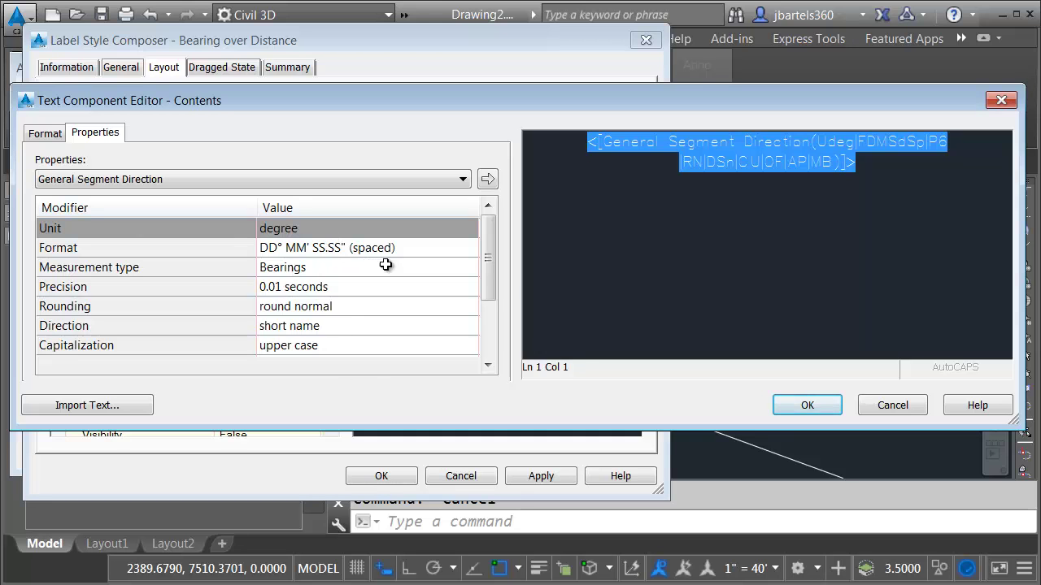
click(404, 247)
click(416, 250)
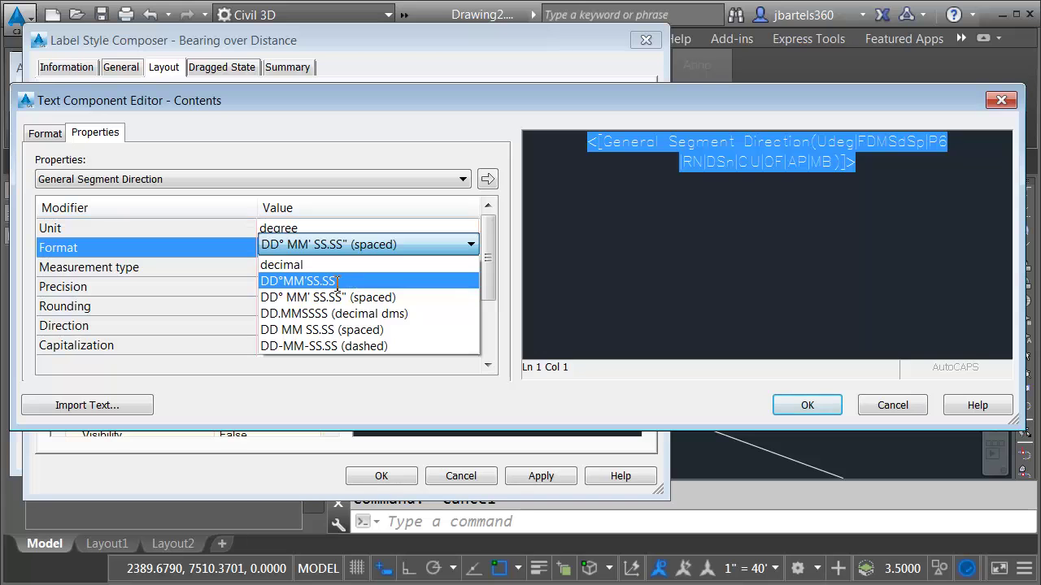
click(329, 282)
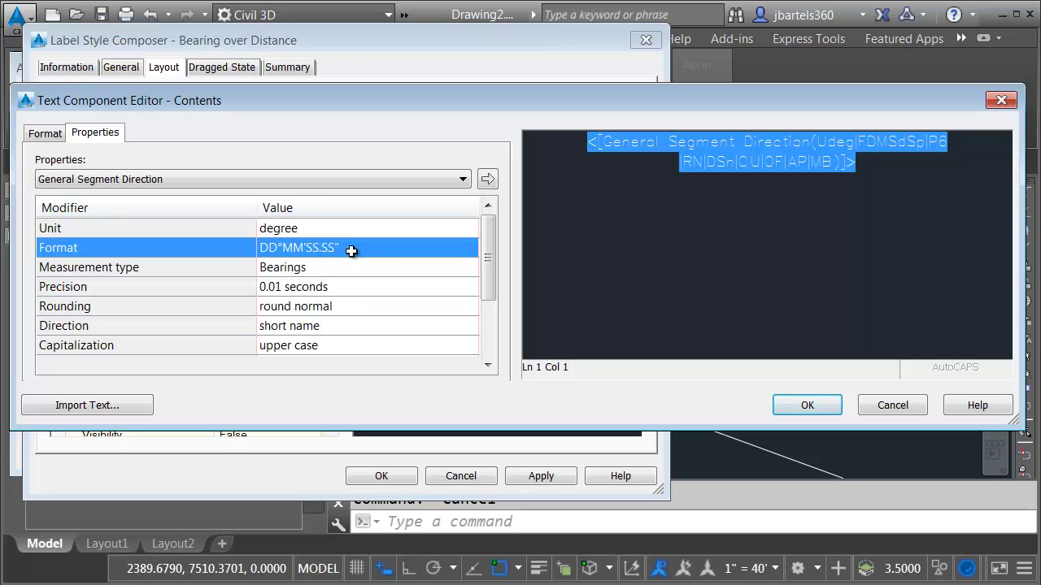
- Set the bearing precision to 1 second and Direction to short name spaced, and update the Bearing component's contents with these modifiers
click(333, 287)
click(333, 287)
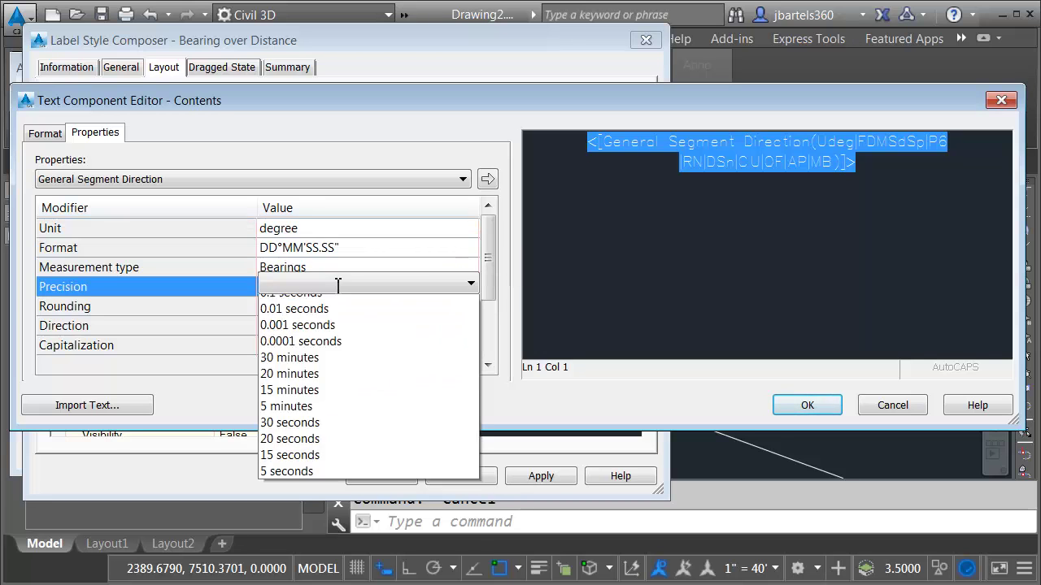
click(310, 370)
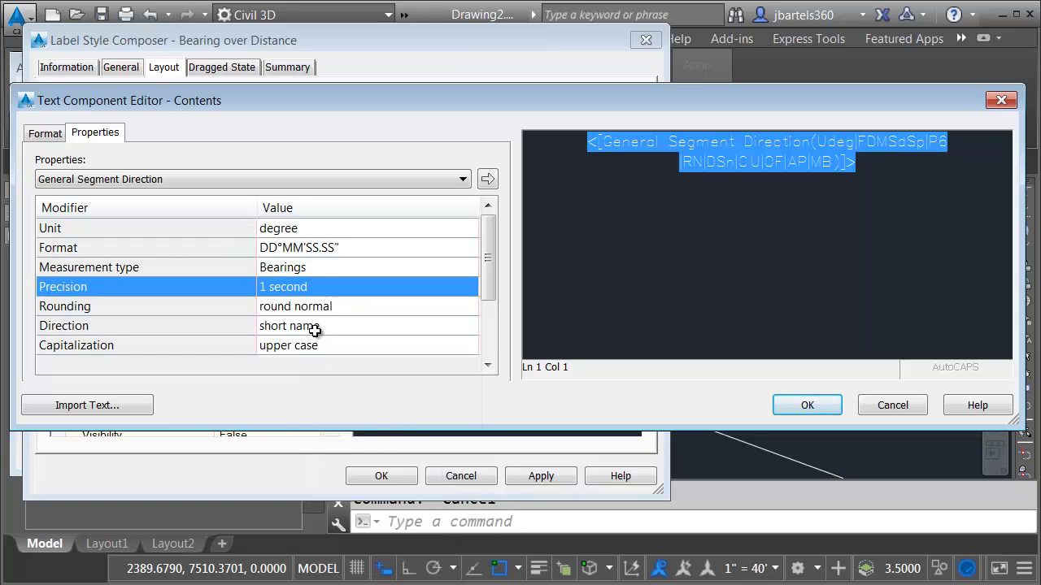
click(318, 327)
click(326, 325)
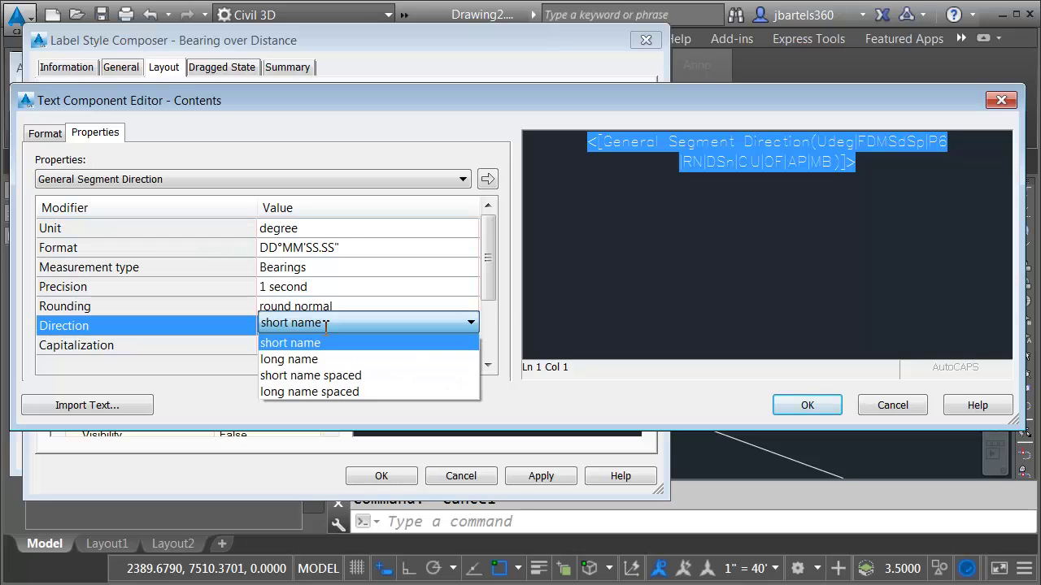
click(323, 374)
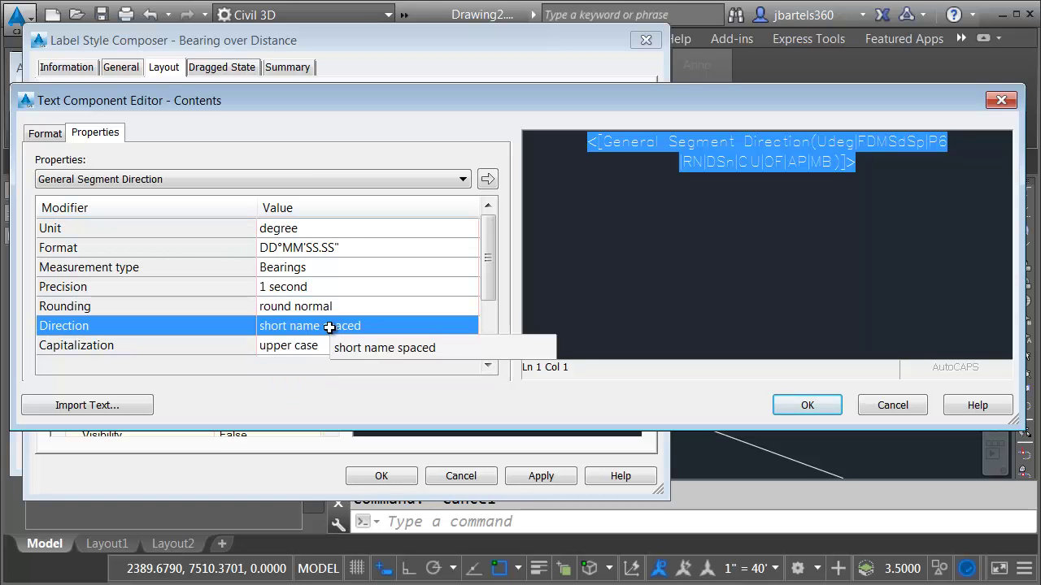
click(487, 179)
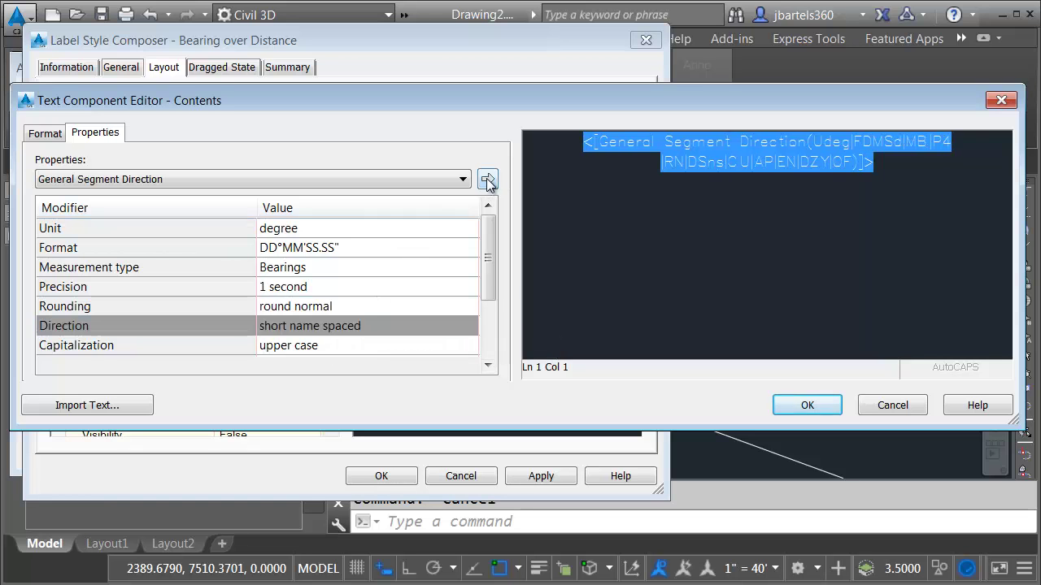
click(801, 404)
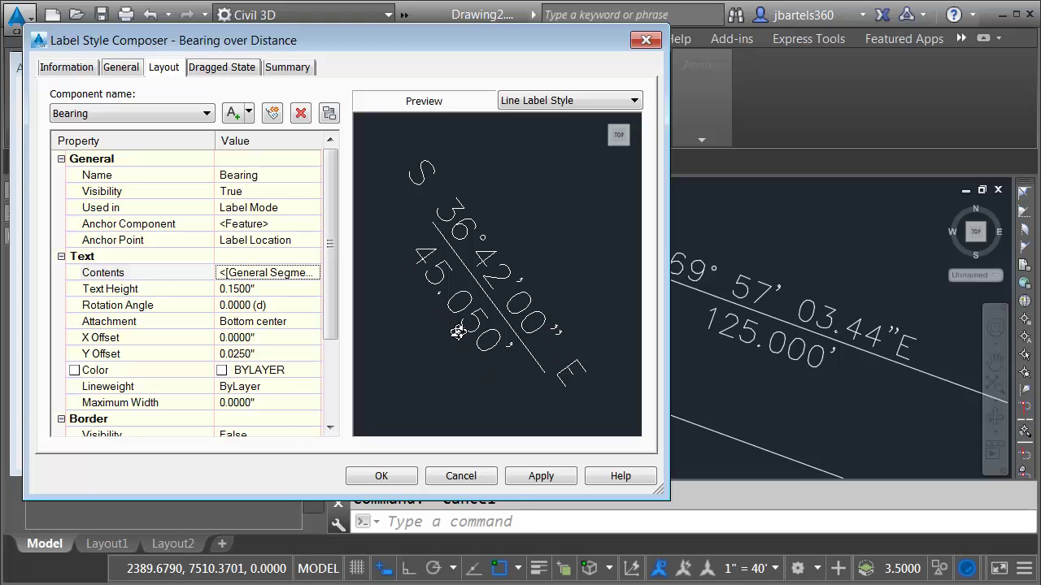
- Set the Distance component's General Segment Length precision to 0.01, update its contents with it, save the style and close Add Labels
click(199, 115)
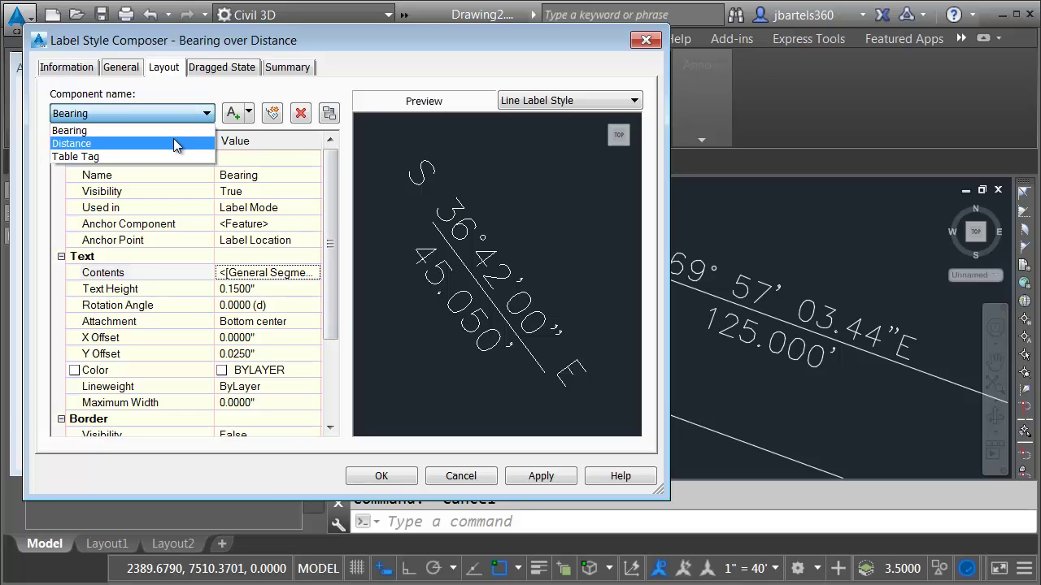
click(174, 143)
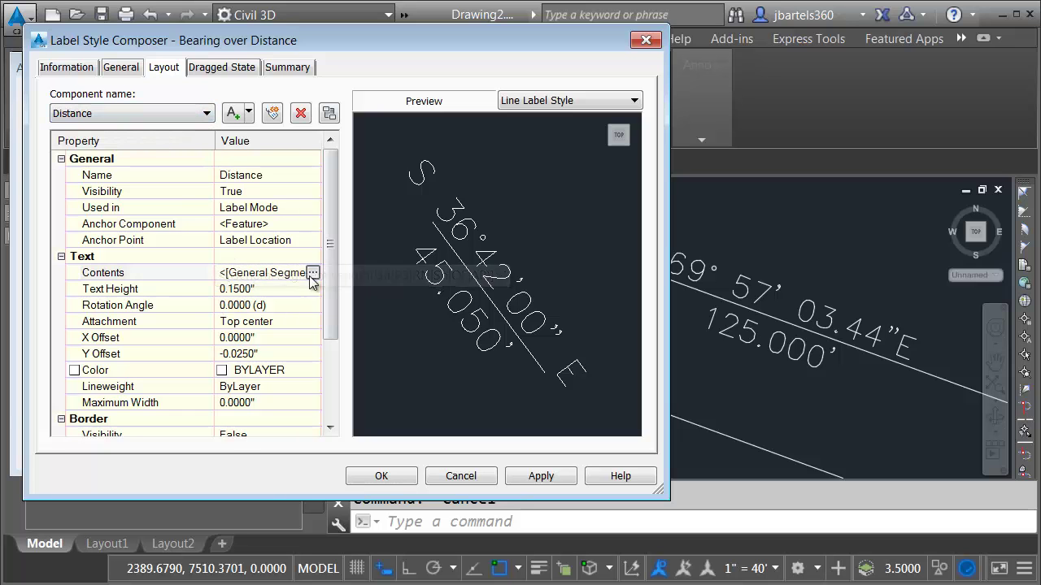
click(312, 274)
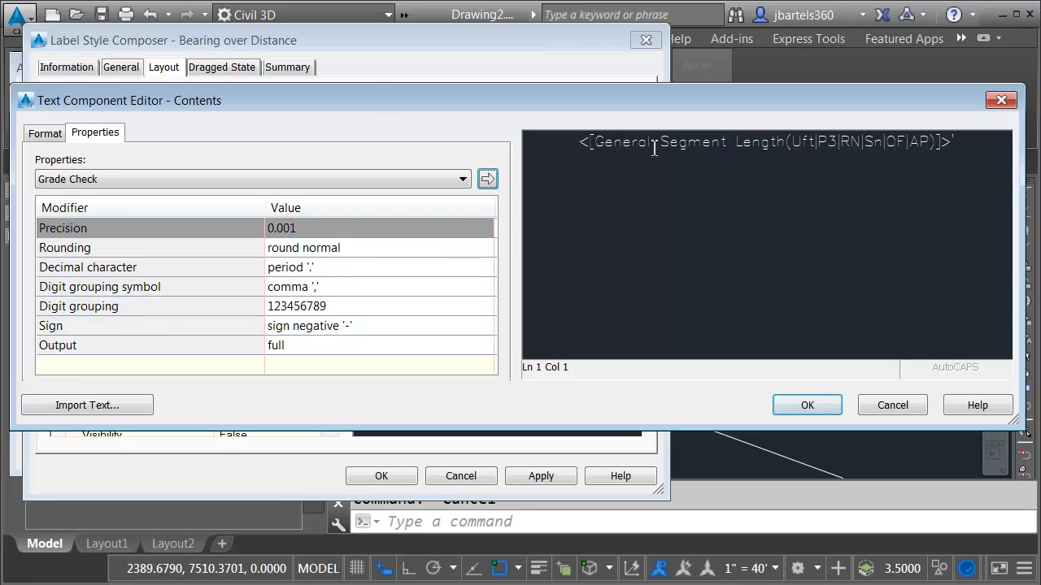
click(648, 146)
click(299, 247)
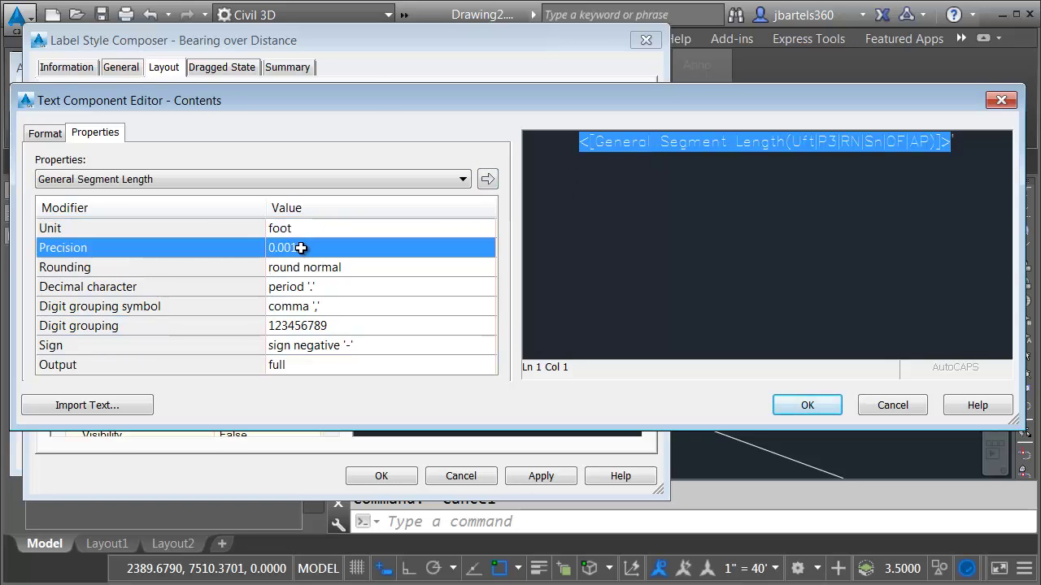
click(299, 247)
click(276, 295)
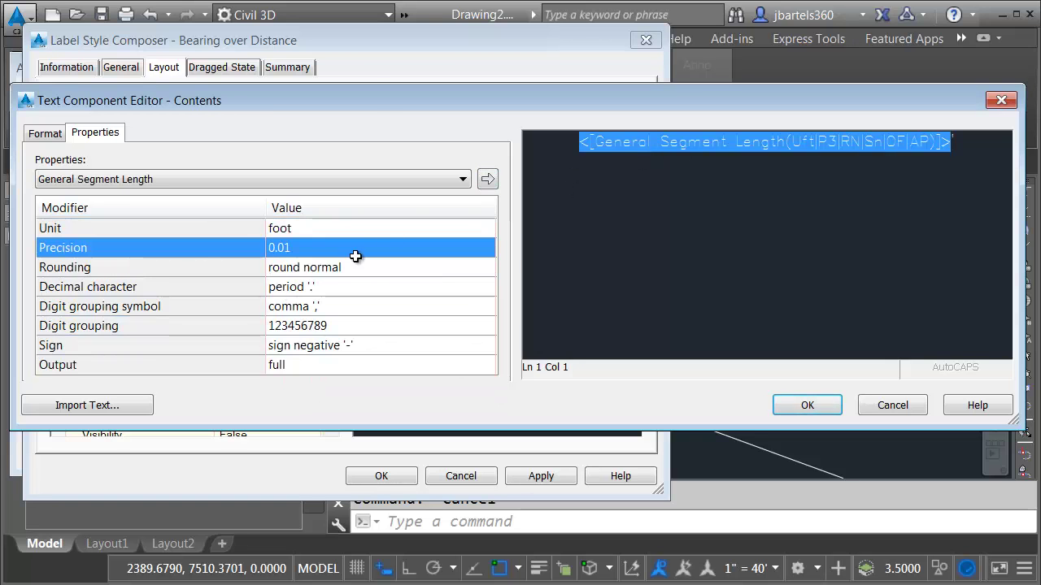
click(487, 180)
click(792, 405)
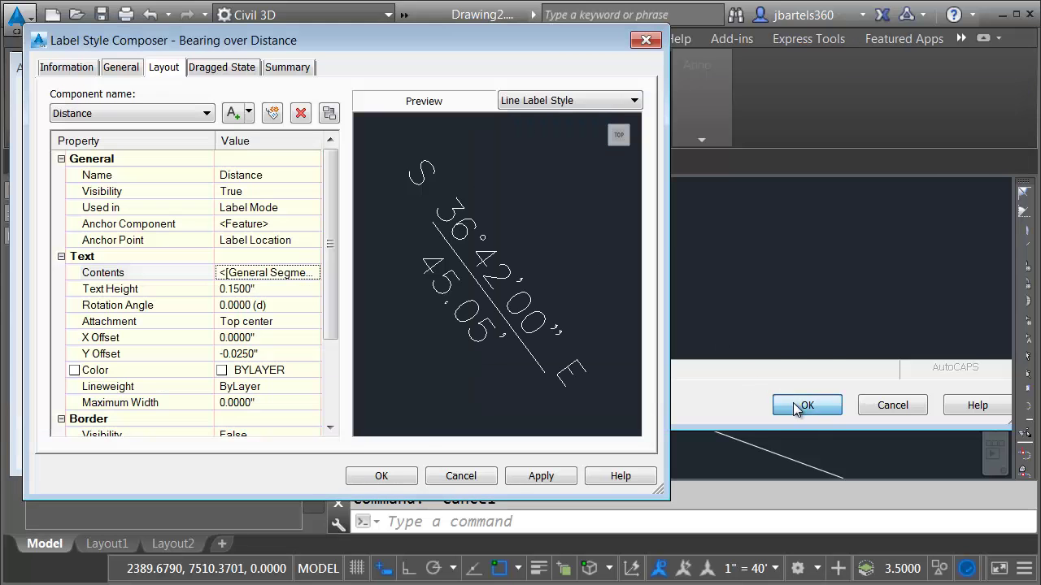
click(386, 476)
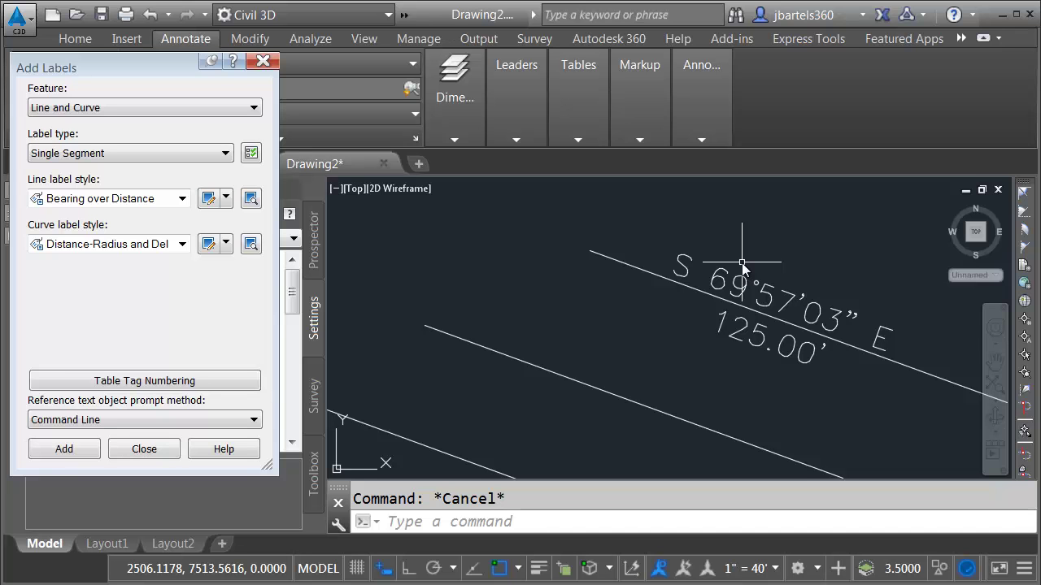
click(262, 61)
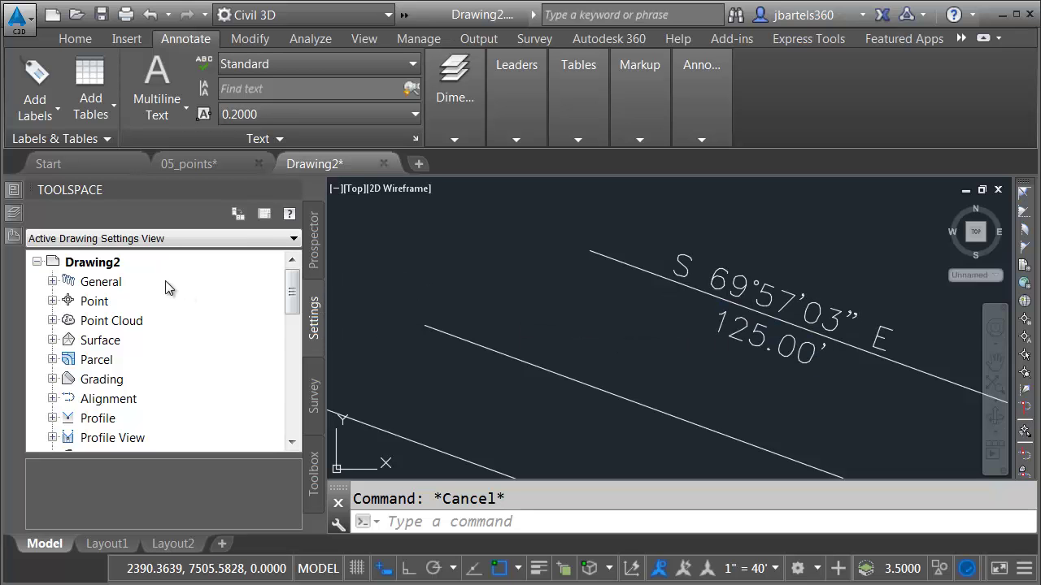
- Create a child of the general line label style Bearing over Distance and name it Bearing Only
click(52, 282)
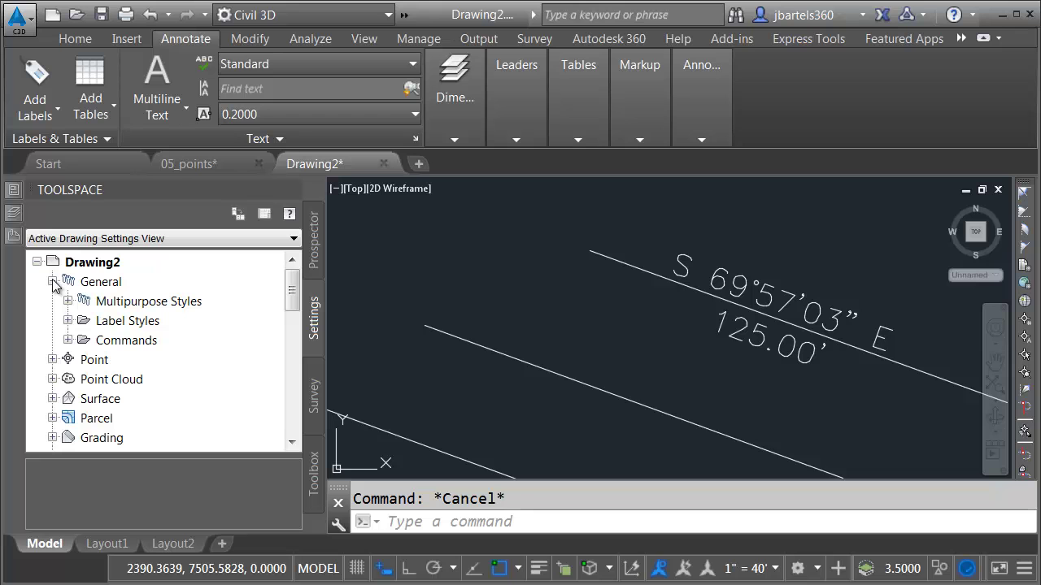
click(67, 321)
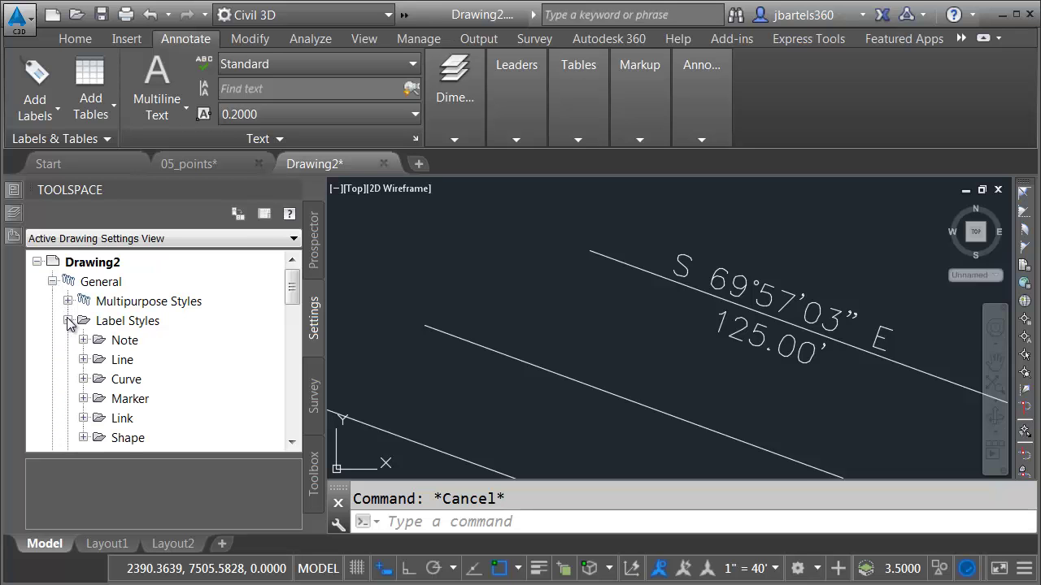
click(83, 360)
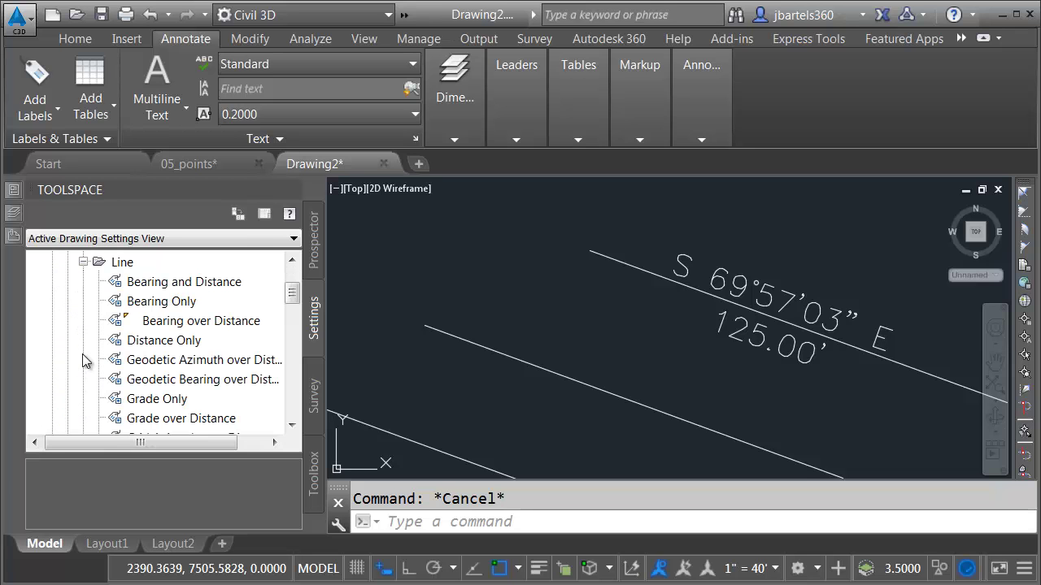
right_click(163, 324)
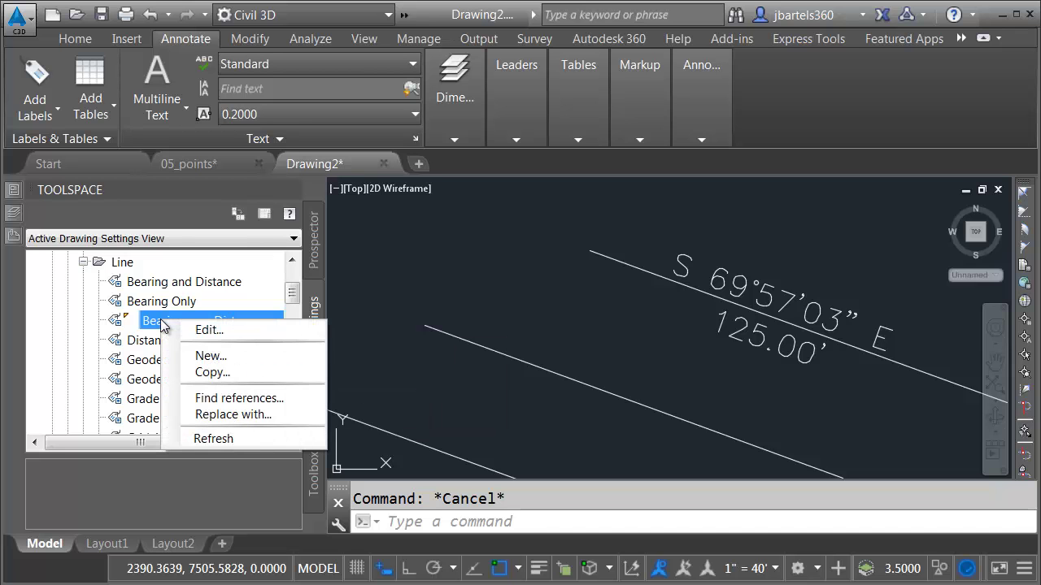
click(209, 355)
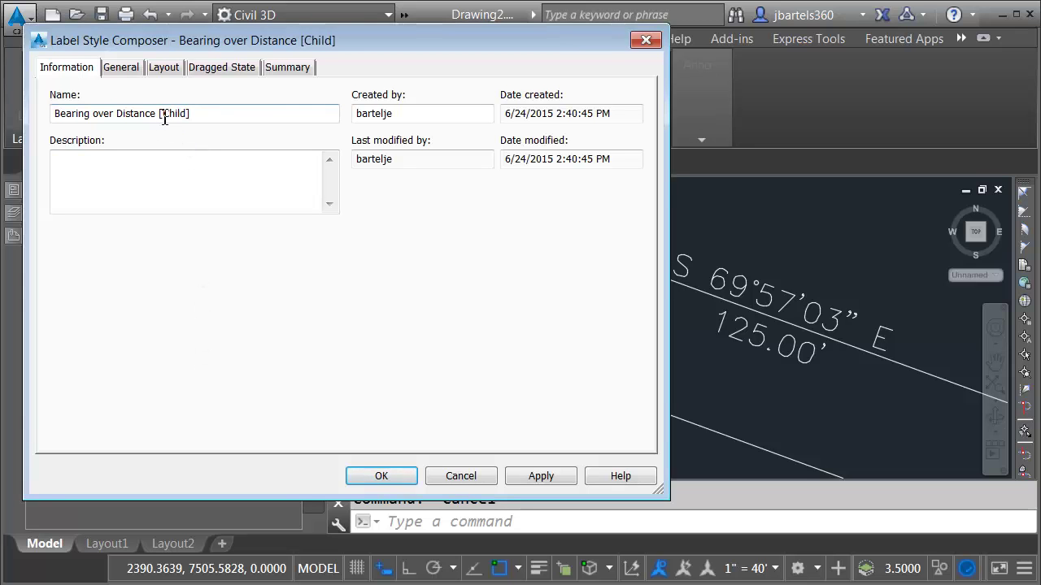
drag(200, 115, 46, 118)
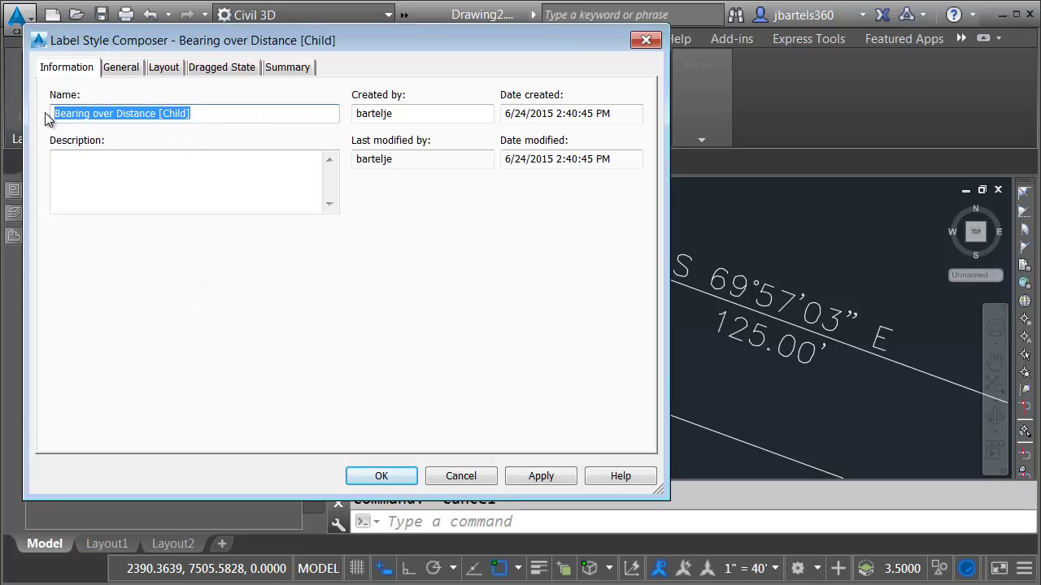
text(Bearing Only)
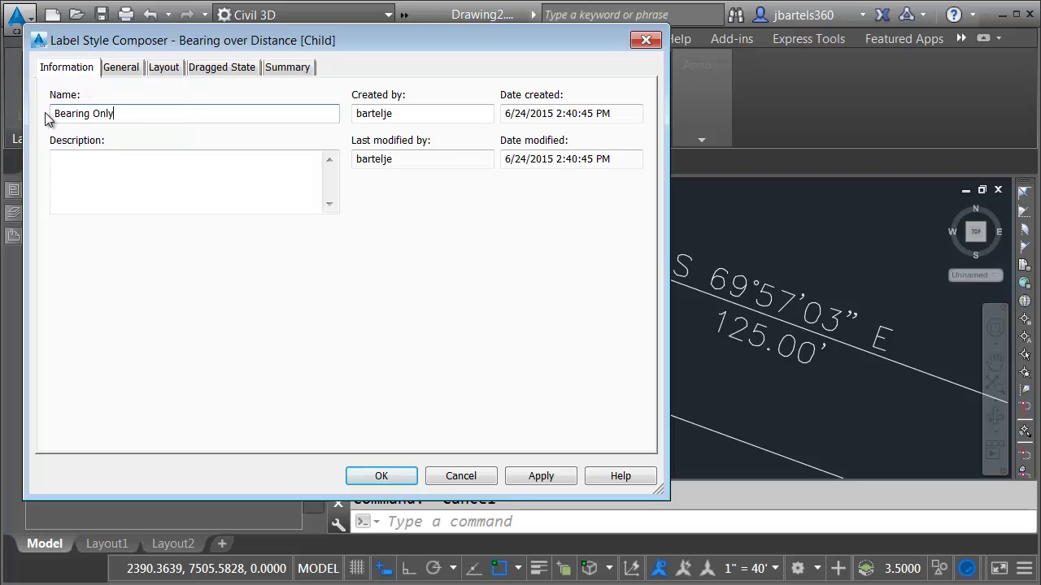
click(379, 476)
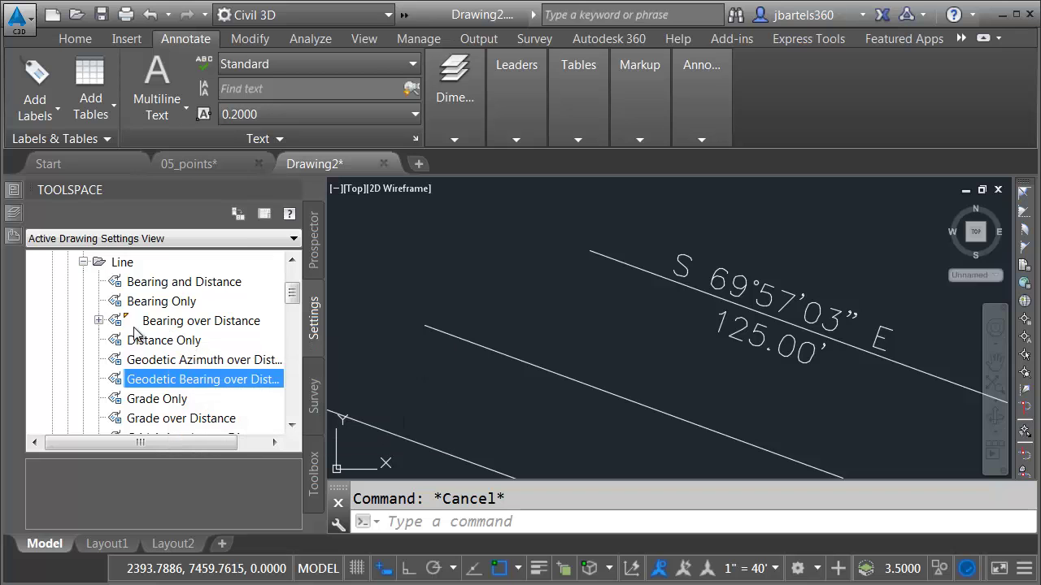
- Edit the Bearing Only child style under Bearing over Distance, setting the Distance component's visibility to False
click(99, 321)
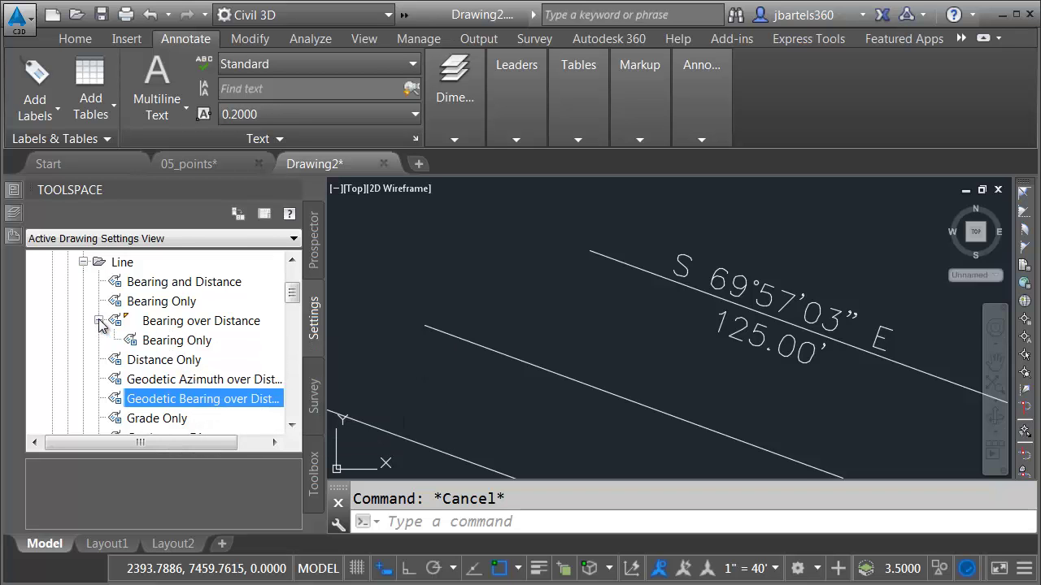
right_click(160, 341)
click(203, 350)
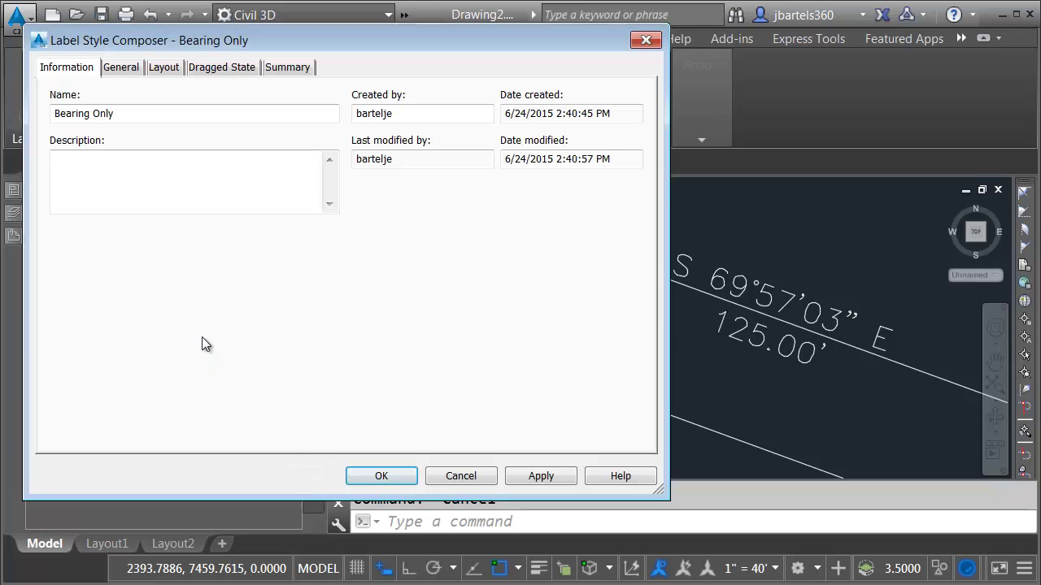
click(165, 68)
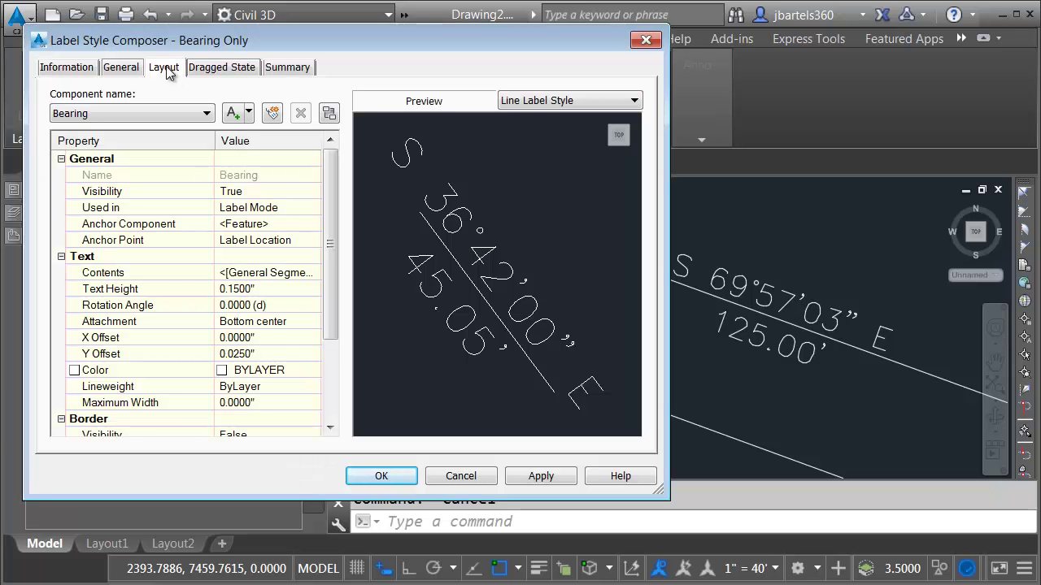
click(175, 114)
click(139, 140)
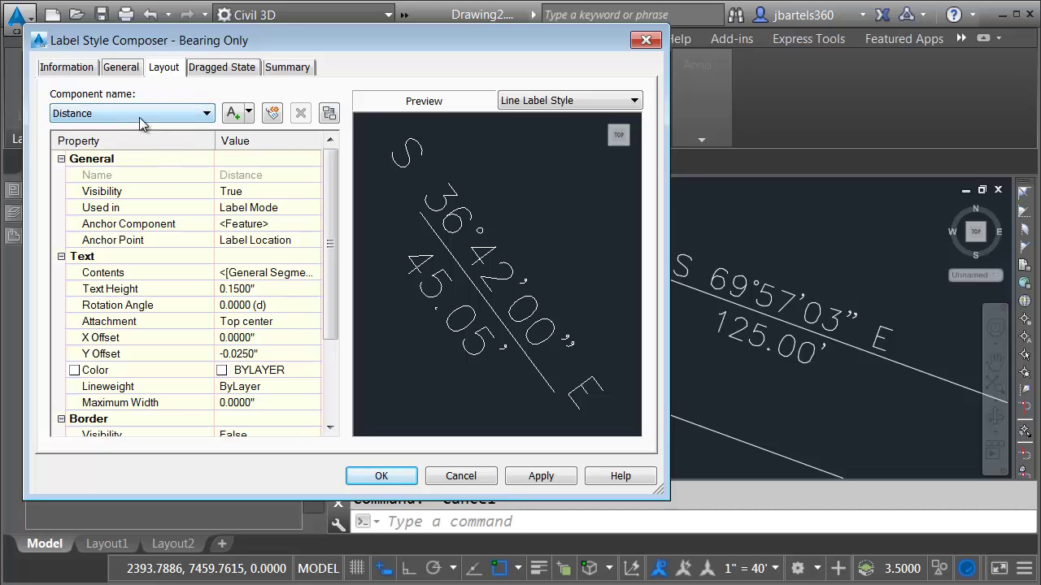
click(231, 193)
click(234, 193)
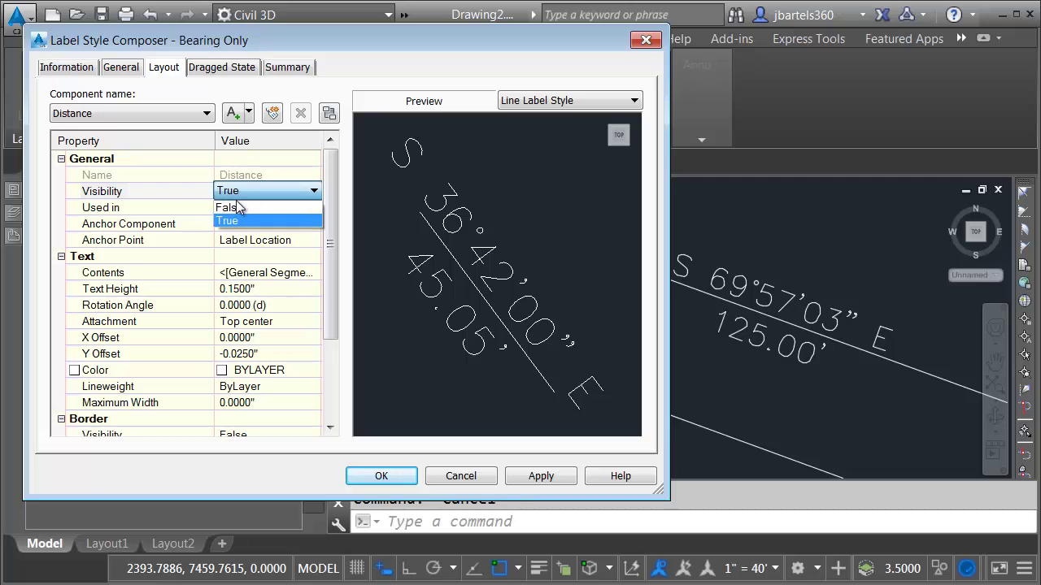
click(238, 207)
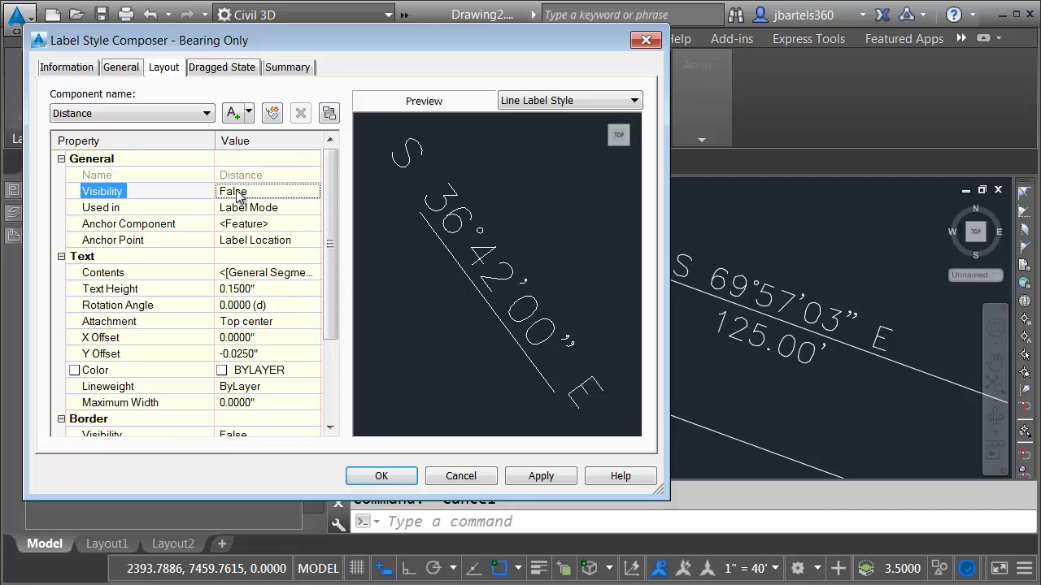
click(356, 475)
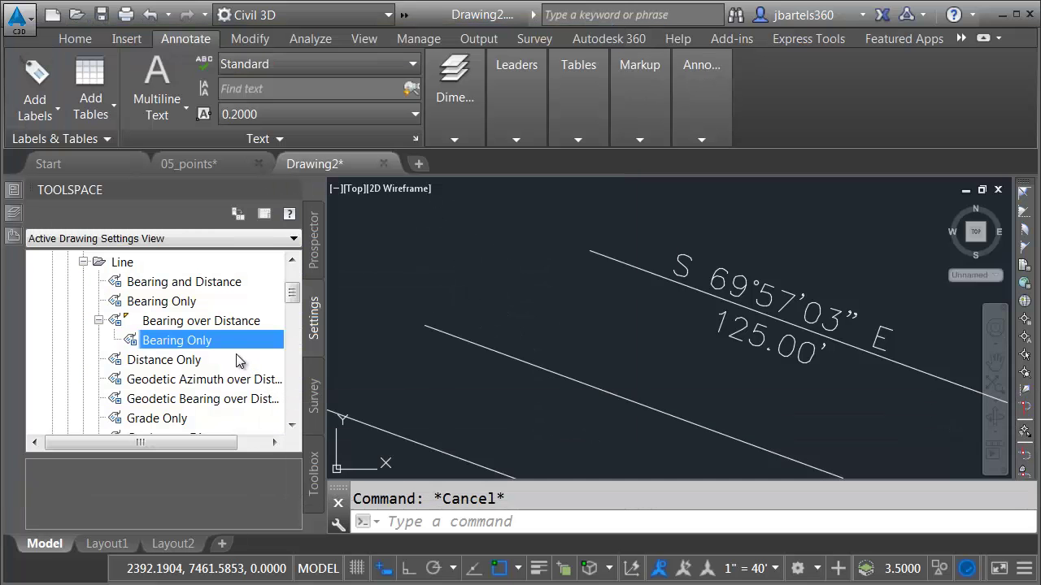
- Create a second child of Bearing over Distance named Distance Only, with the Bearing component's visibility set to False
click(212, 323)
right_click(185, 323)
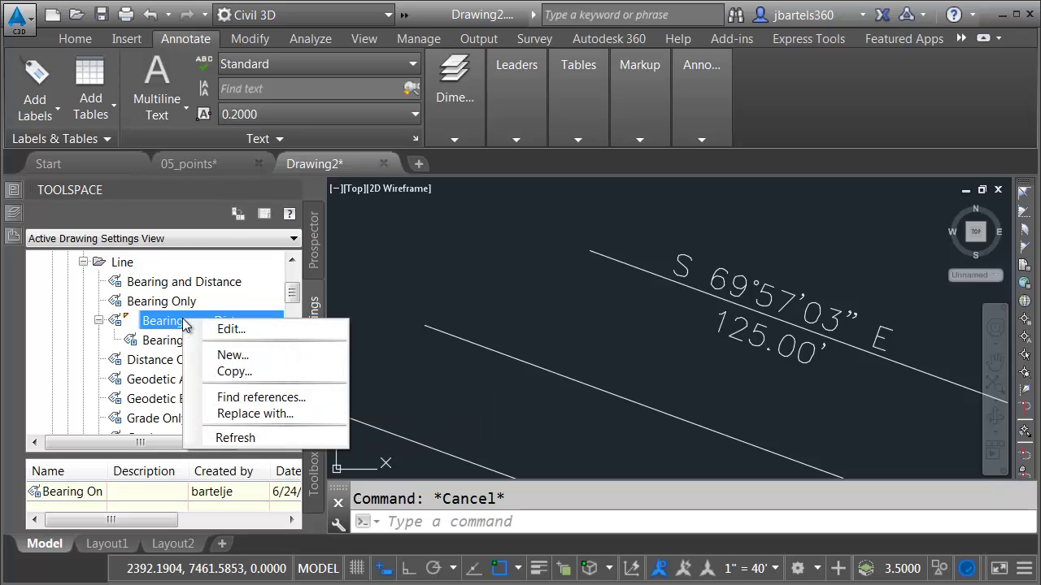
click(268, 356)
drag(195, 113, 55, 113)
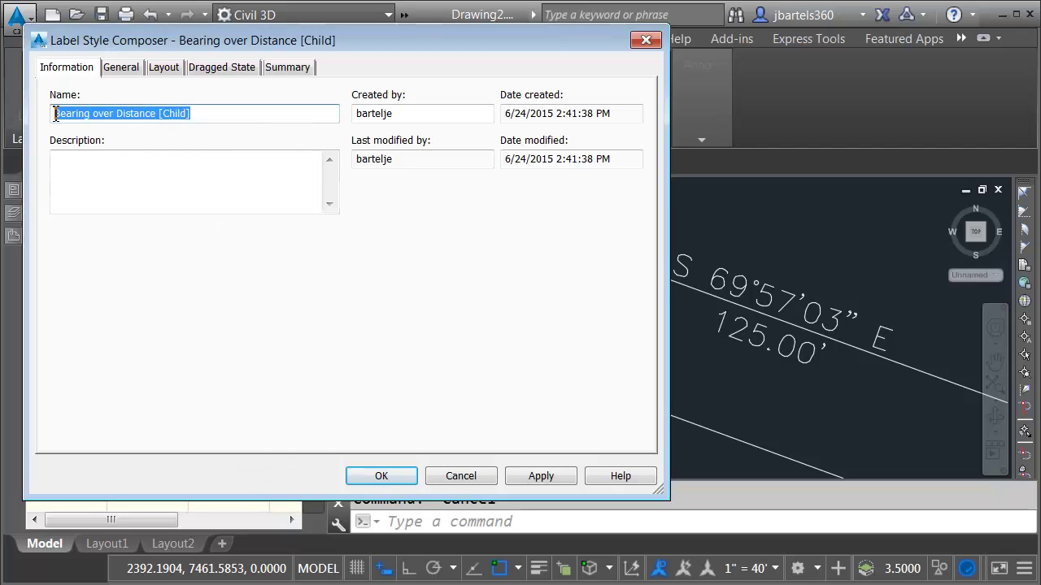
text(Distance Only)
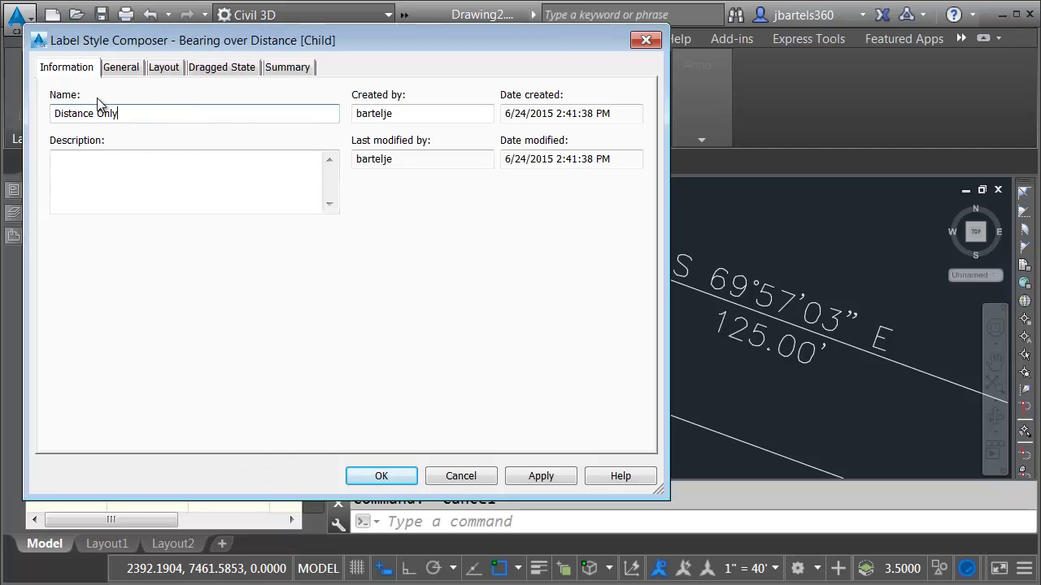
click(163, 68)
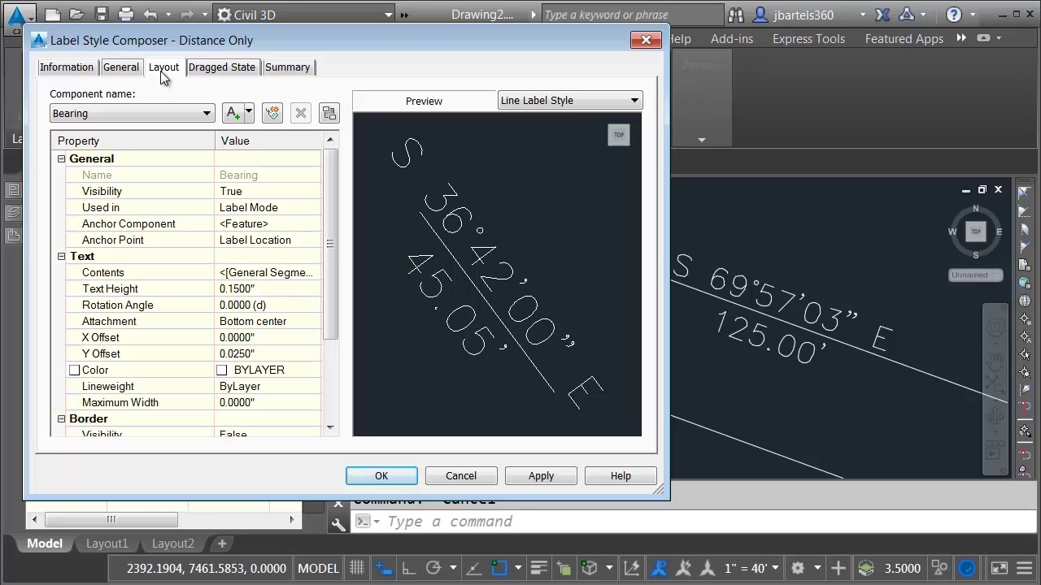
click(235, 192)
click(235, 193)
click(231, 205)
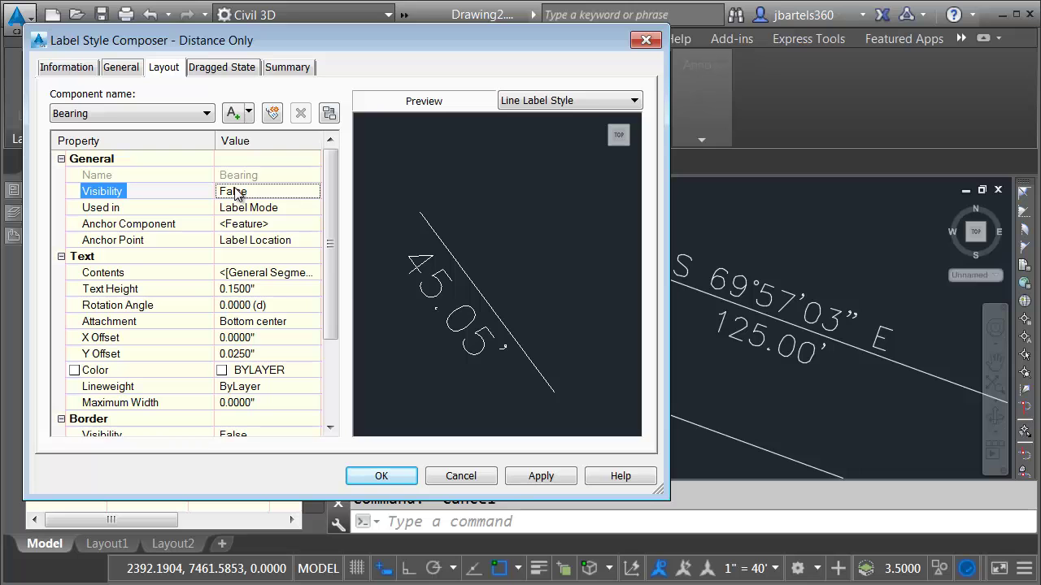
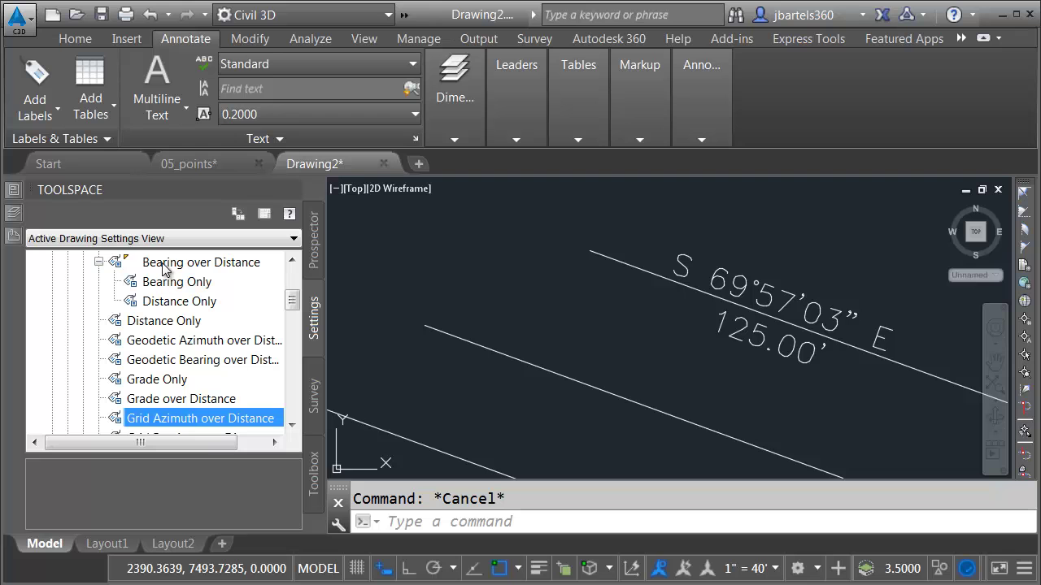
- Add a Line and Curve single segment label to the second line from the top, using the Bearing Only child style of Bearing over Distance
middle_drag(525, 325, 560, 278)
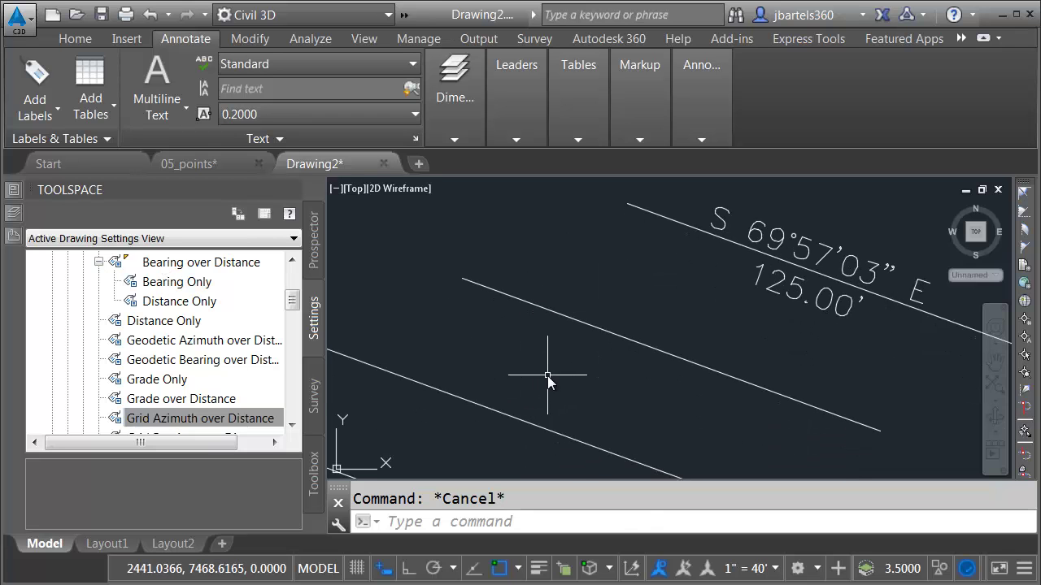
click(35, 72)
click(40, 107)
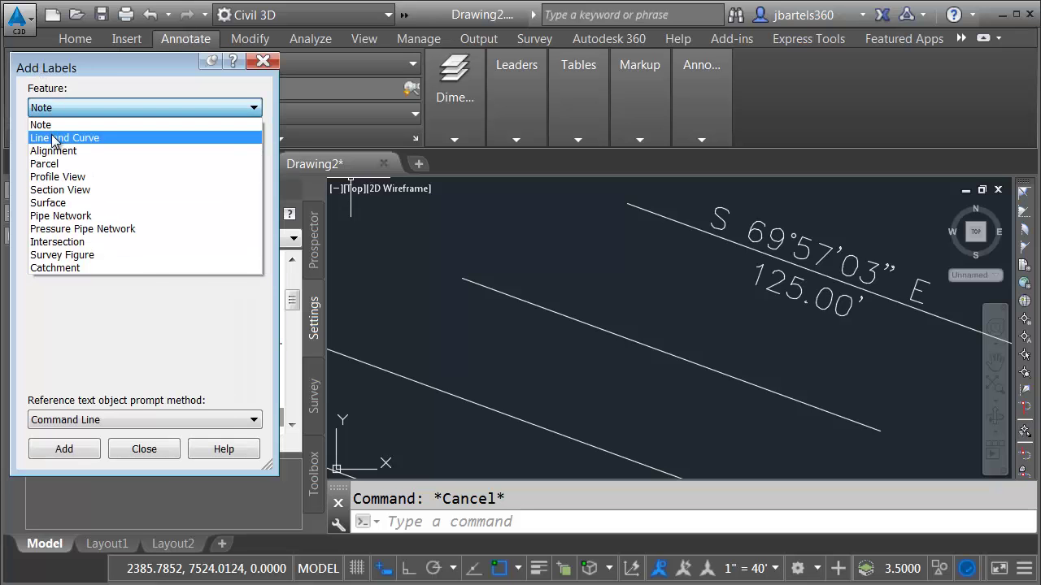
click(54, 138)
click(98, 198)
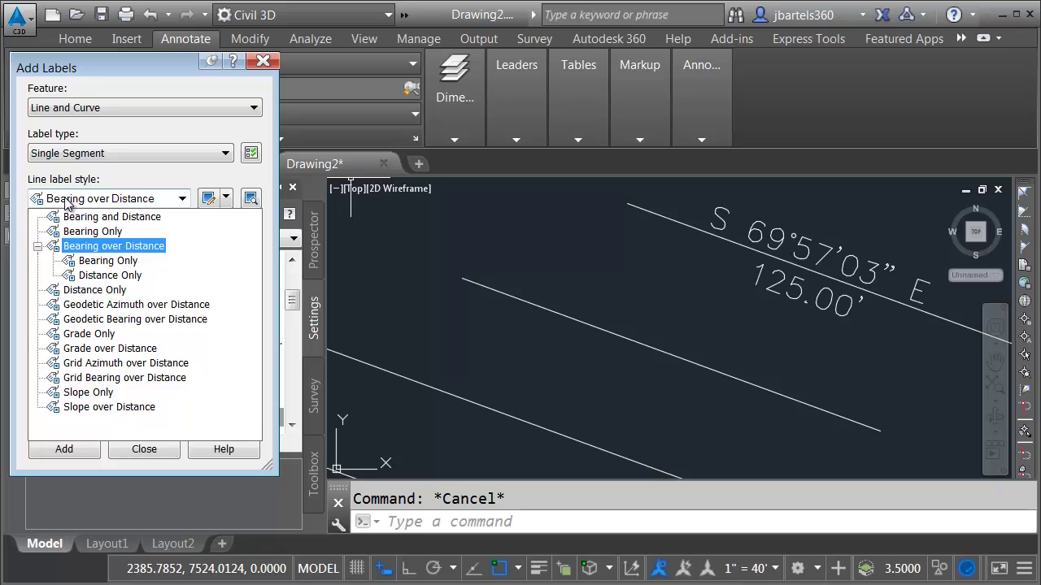
click(89, 265)
click(82, 448)
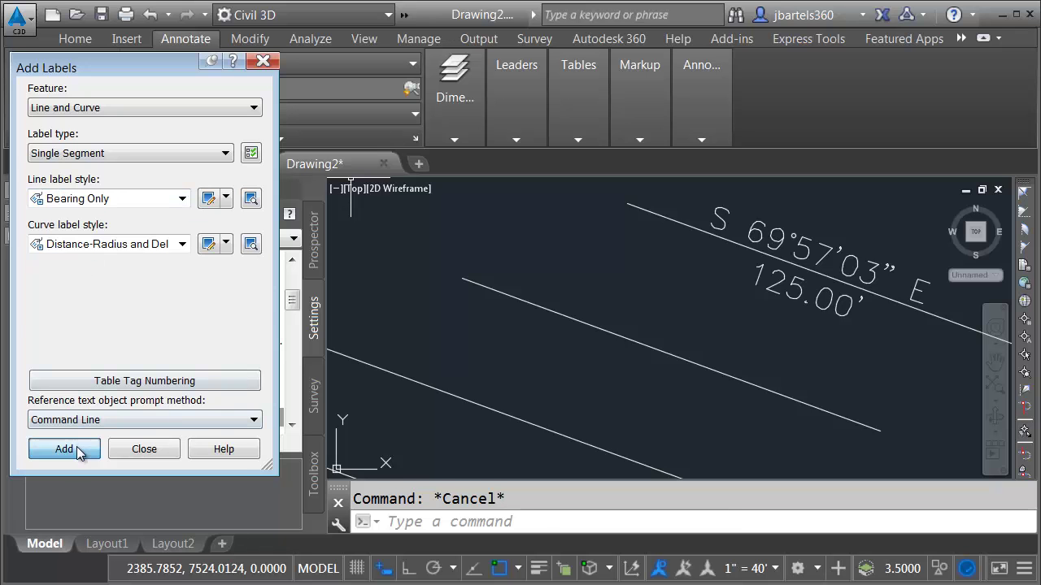
click(638, 343)
- Label the third line from the top with the Distance Only child style of Bearing over Distance, and finish adding labels
click(182, 199)
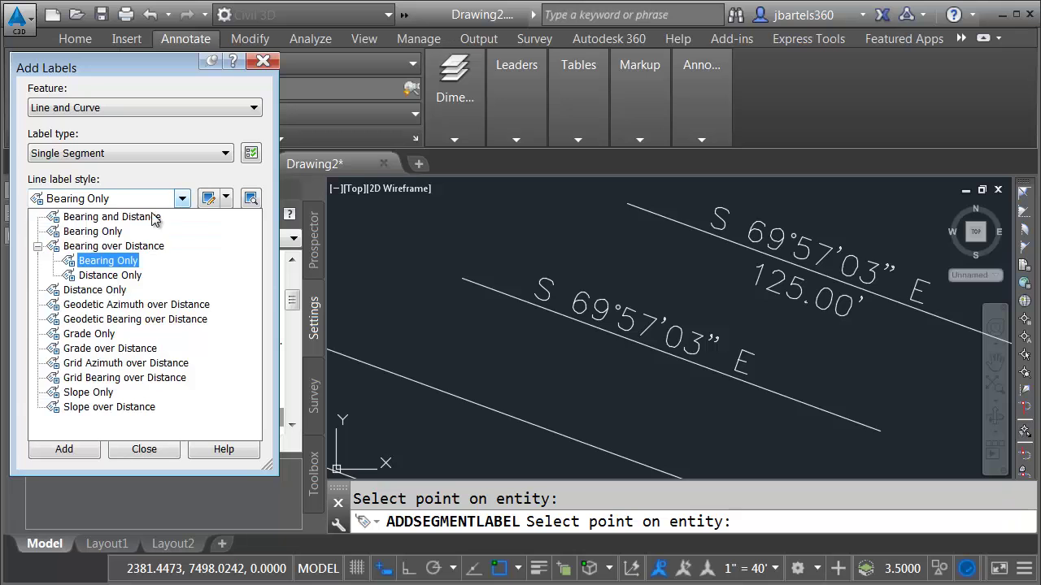
click(118, 277)
click(89, 448)
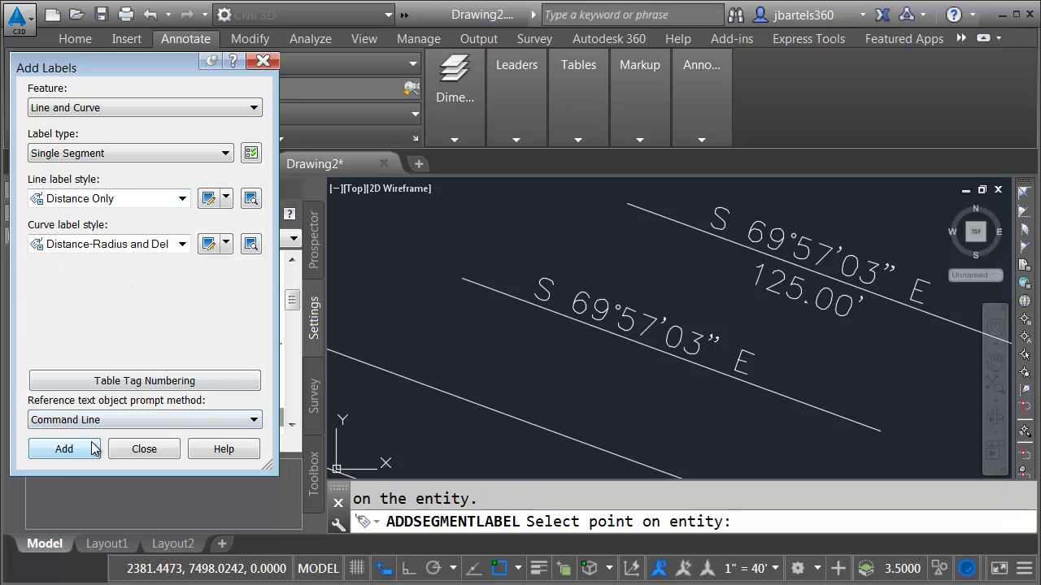
click(471, 404)
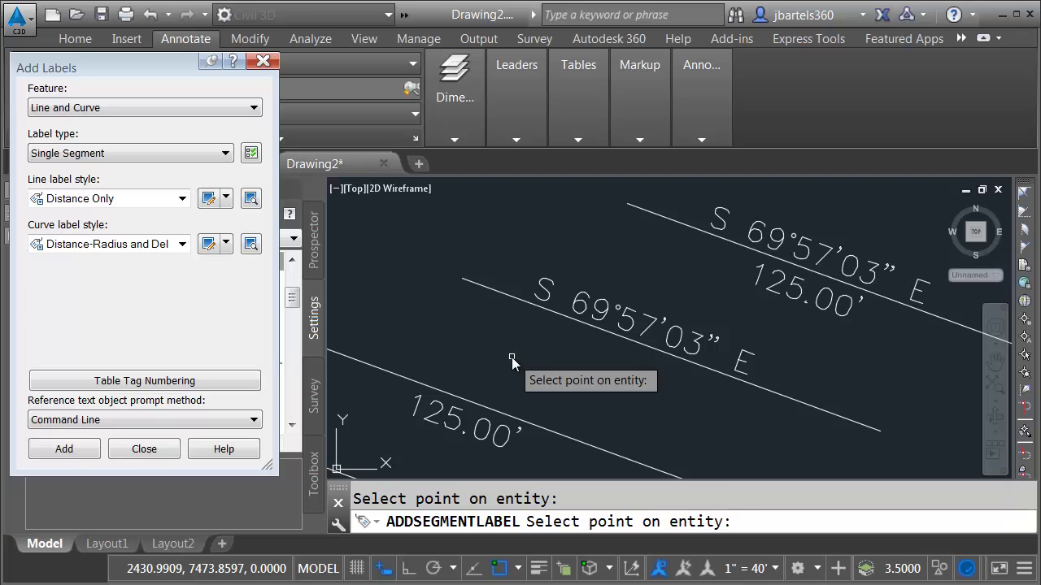
key(Escape)
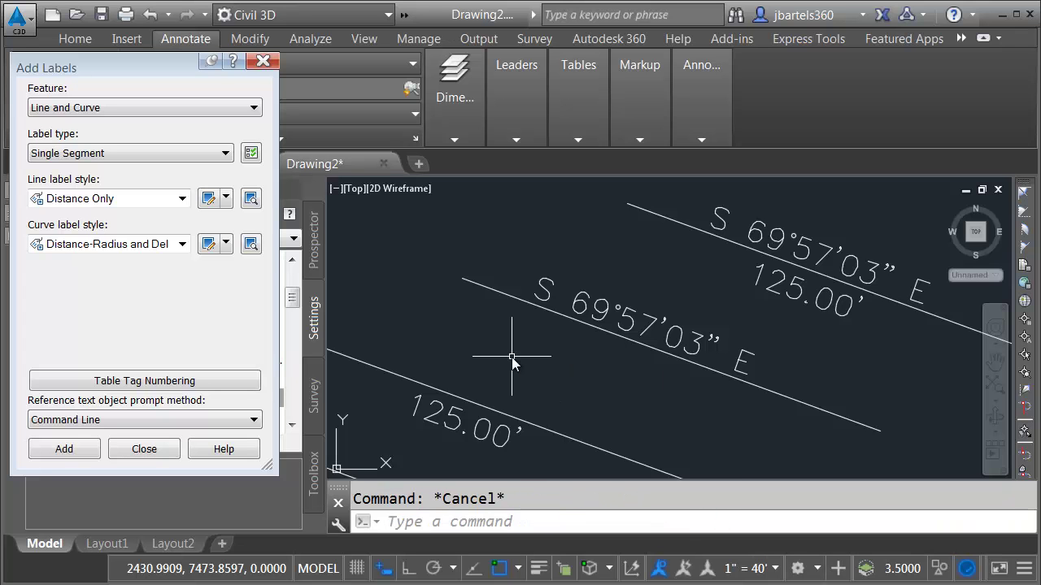
scroll(511, 357, down, 2)
mouse_move(511, 369)
middle_down()
mouse_move(539, 365)
mouse_move(576, 333)
middle_up()
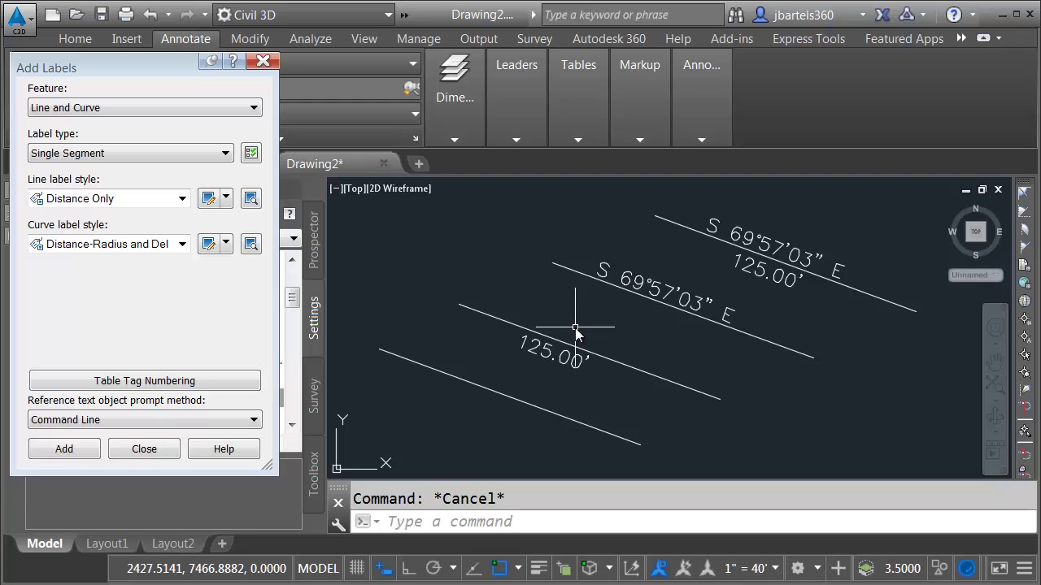
click(263, 63)
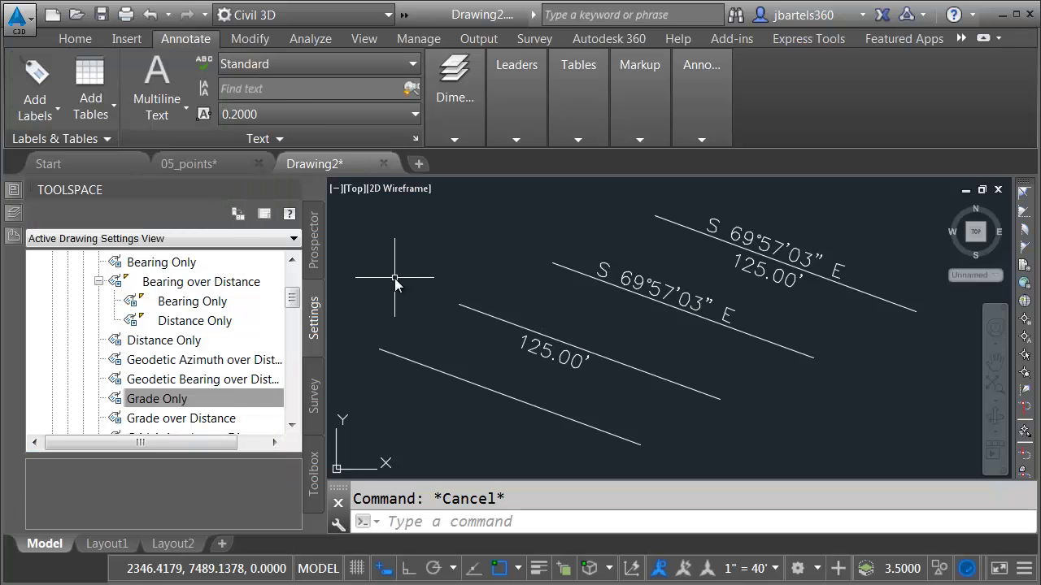
- Create a child of the Distance Only style under Bearing over Distance and name it Recorded vs. Measured
right_click(180, 326)
click(221, 357)
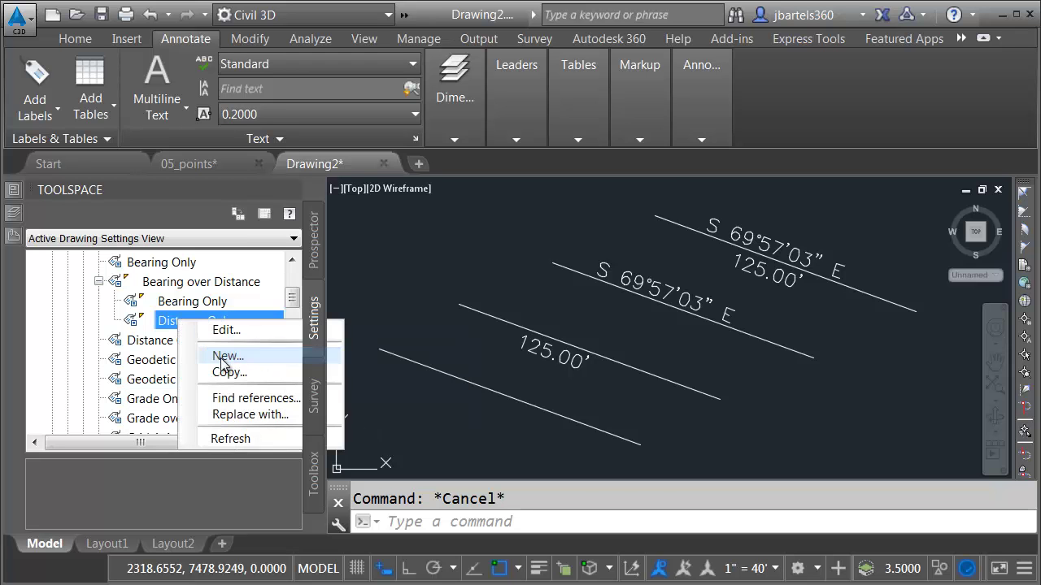
text(Recorde)
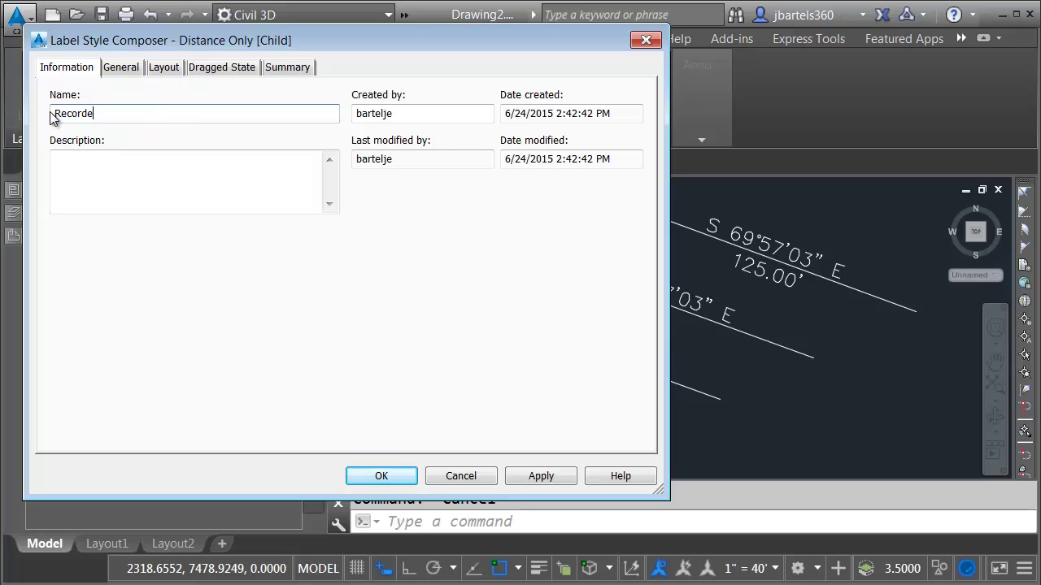
text(d vs. Measured)
- Insert "REC: XXX.XX' MEAS: " before the segment length in the Distance component's contents, and save the Recorded vs. Measured style
click(163, 68)
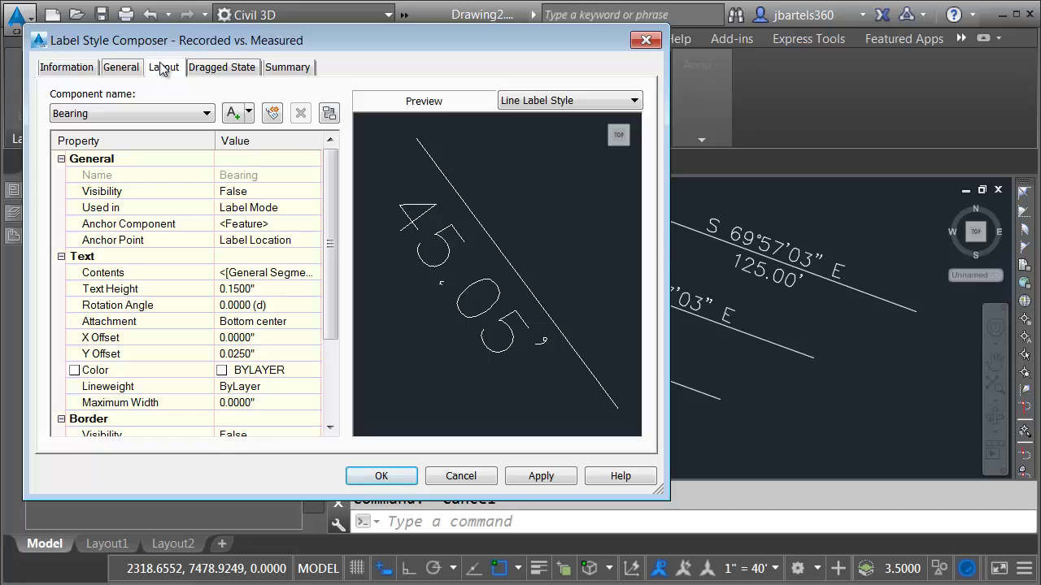
click(178, 115)
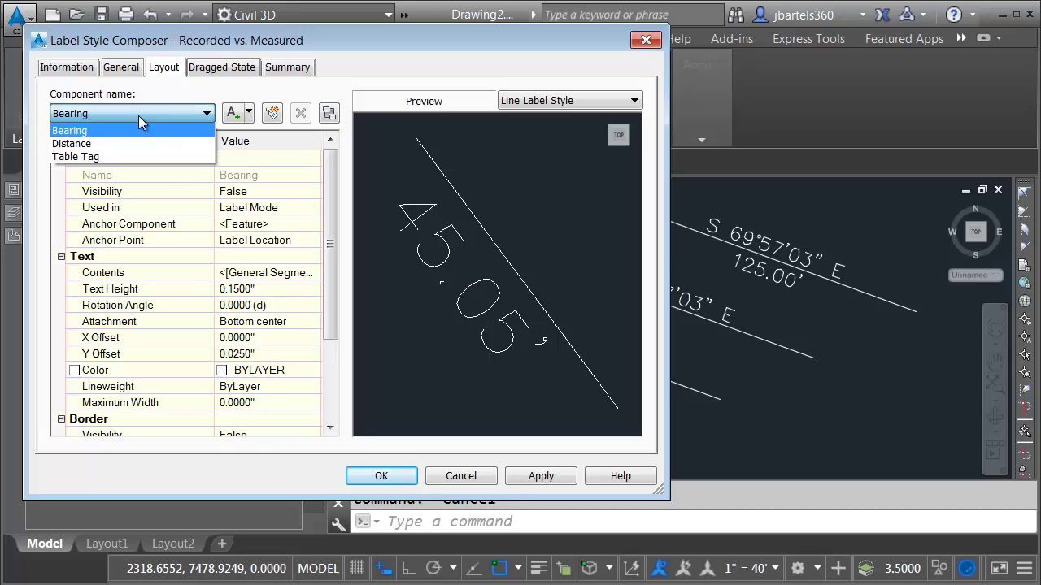
click(119, 143)
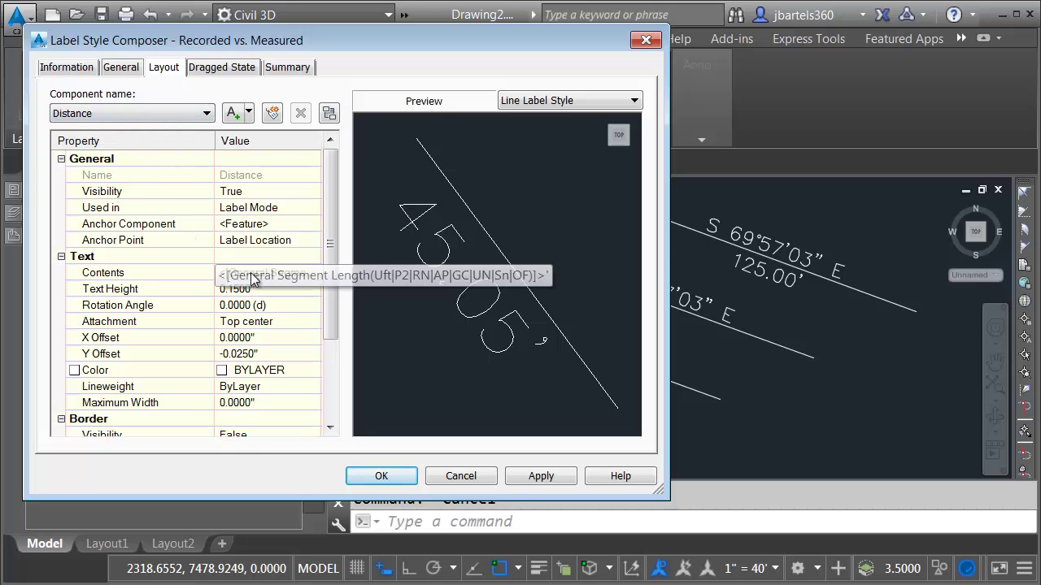
click(313, 273)
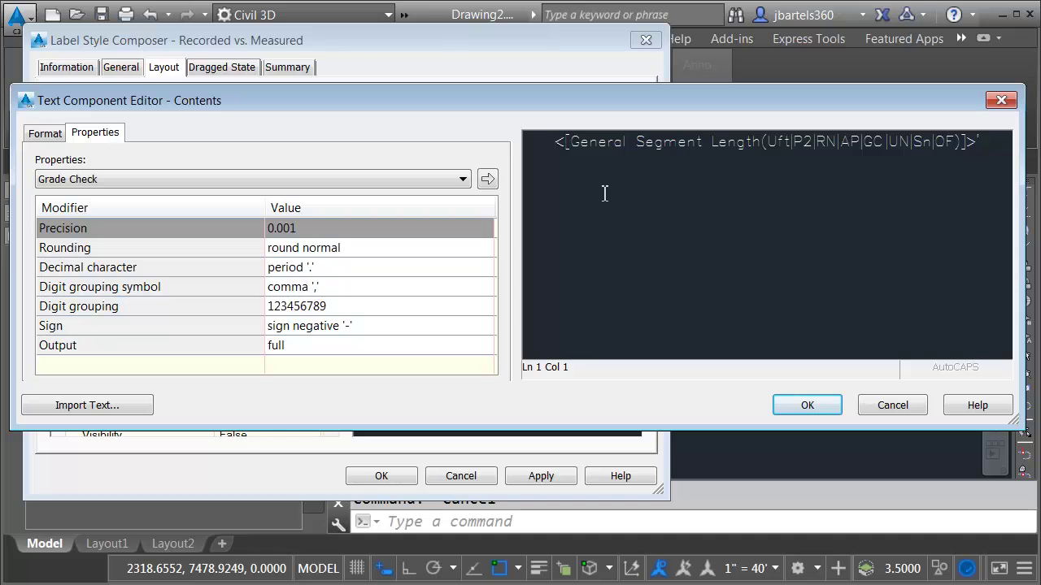
text(REC: XXX)
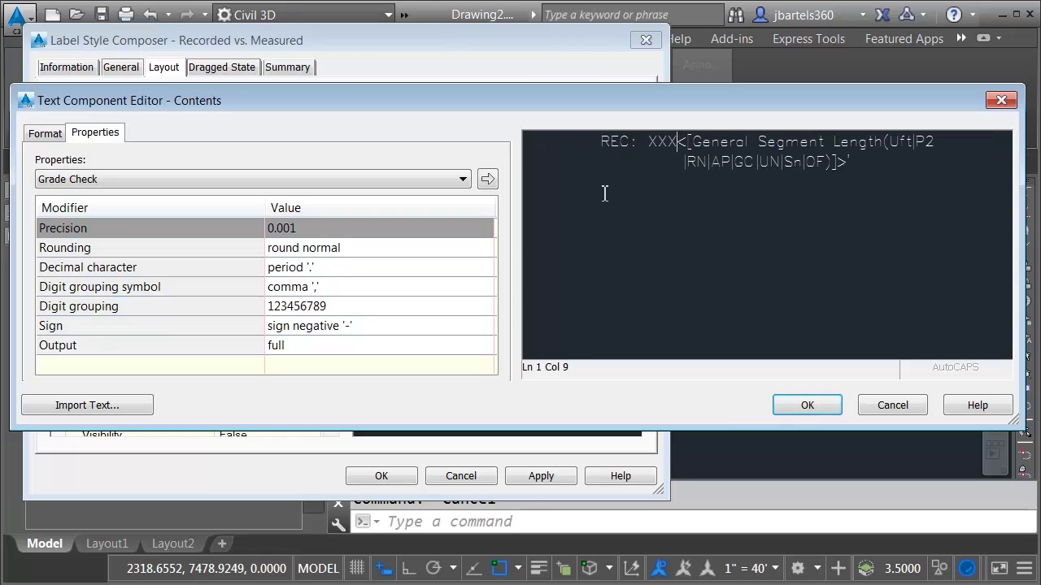
text(.XX')
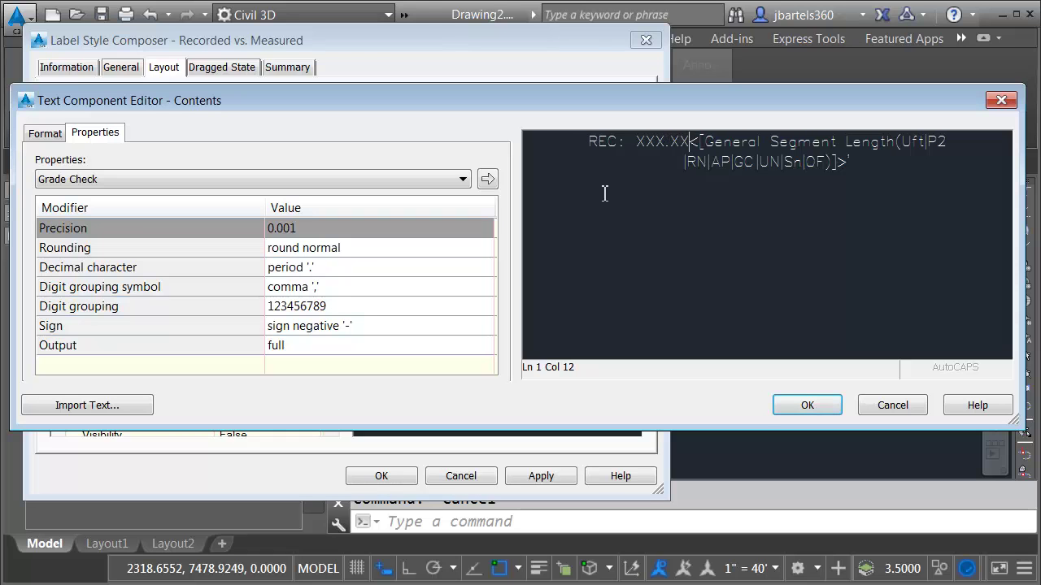
text(  M)
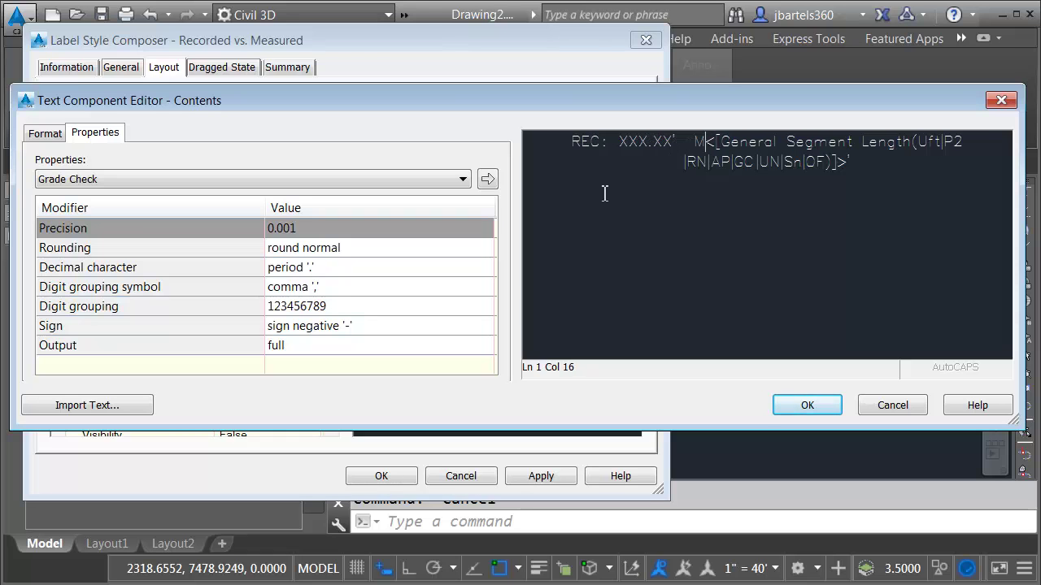
text(EAS:)
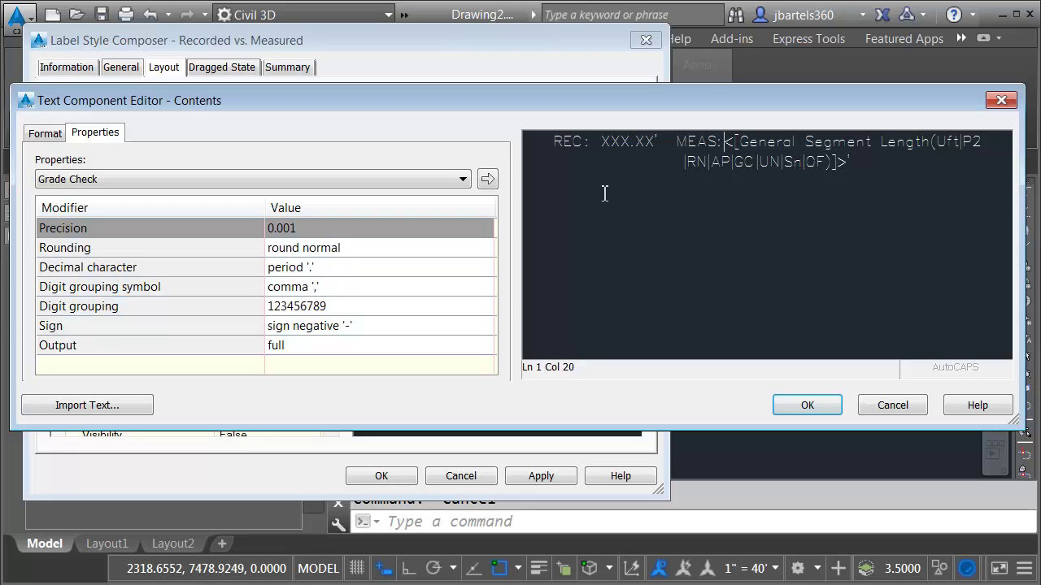
click(807, 405)
click(407, 478)
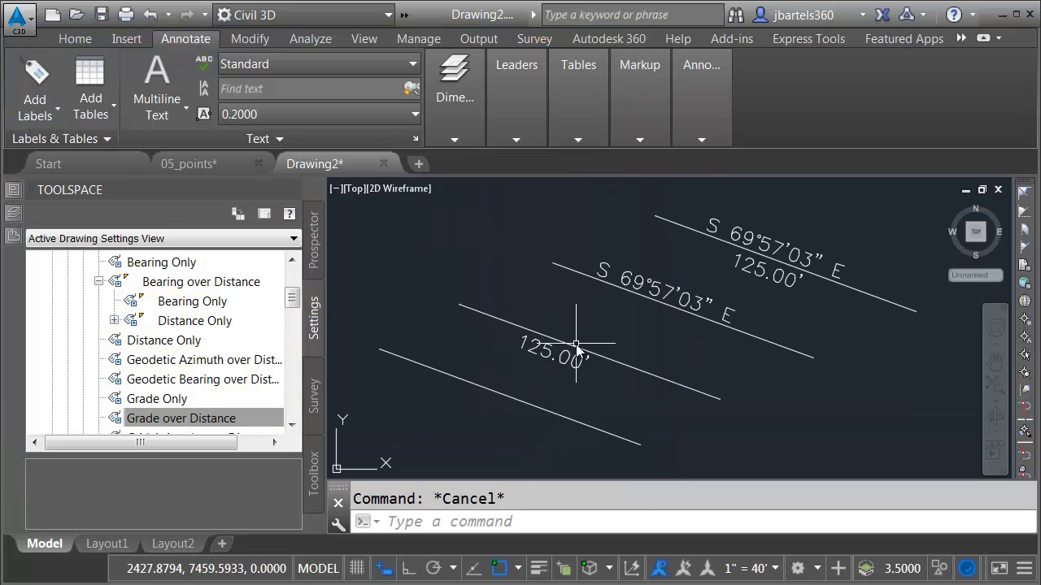
click(115, 321)
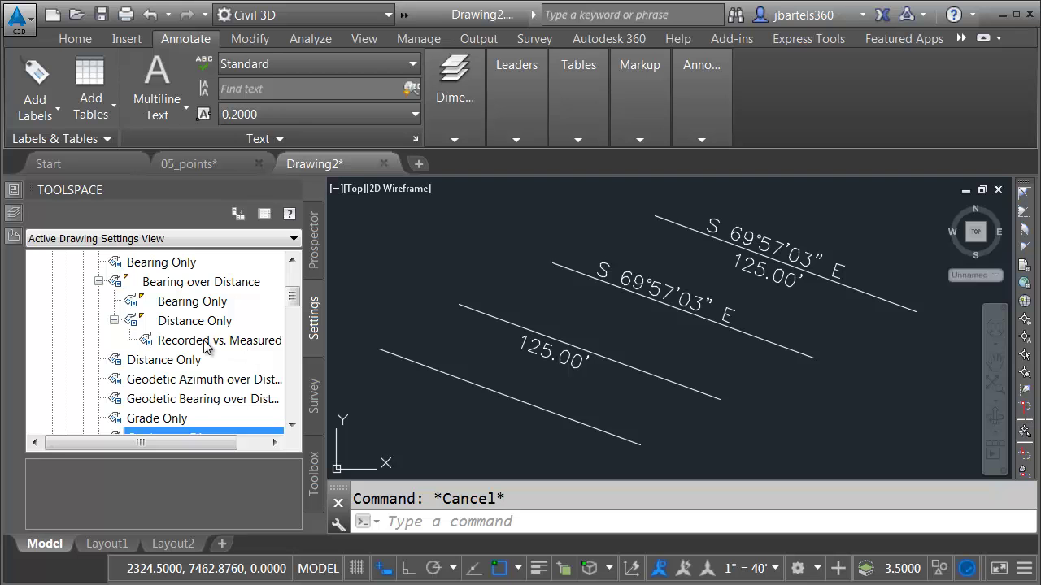
- Add a Line and Curve single segment label to the lowest line, using the Recorded vs. Measured line label style
click(41, 83)
click(70, 109)
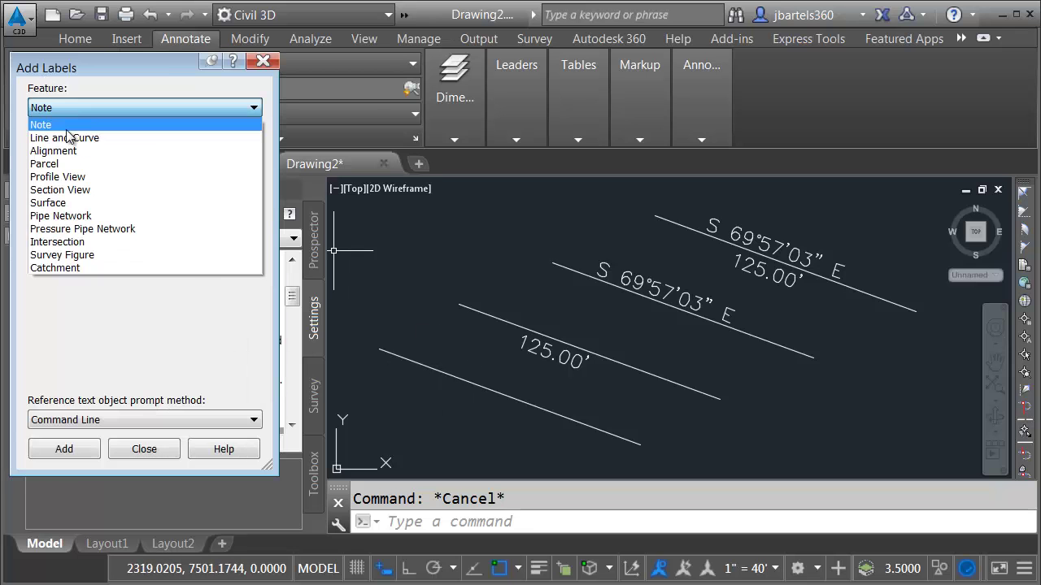
click(70, 139)
click(71, 198)
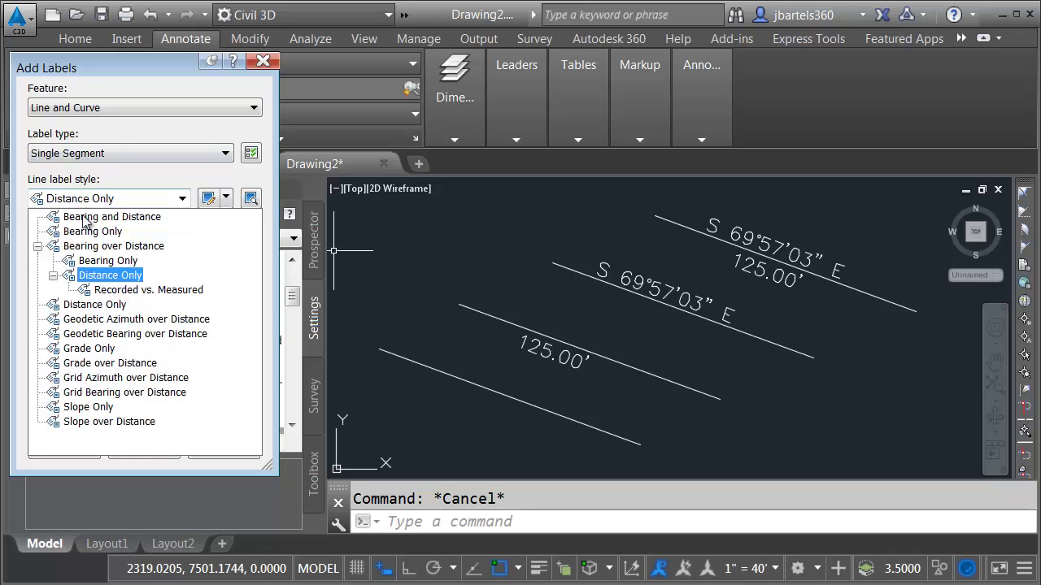
click(120, 287)
click(85, 454)
click(487, 391)
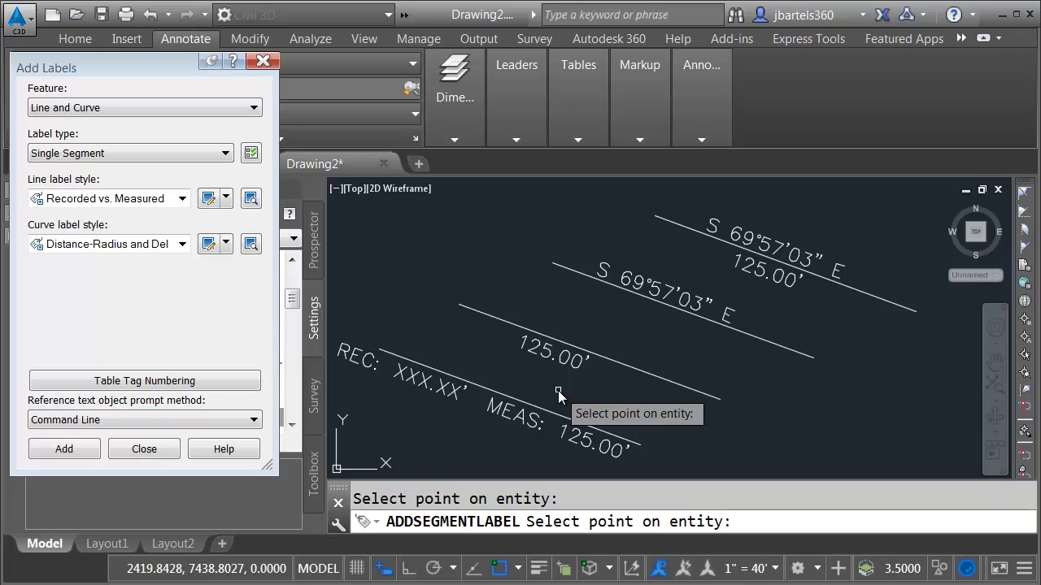
key(Escape)
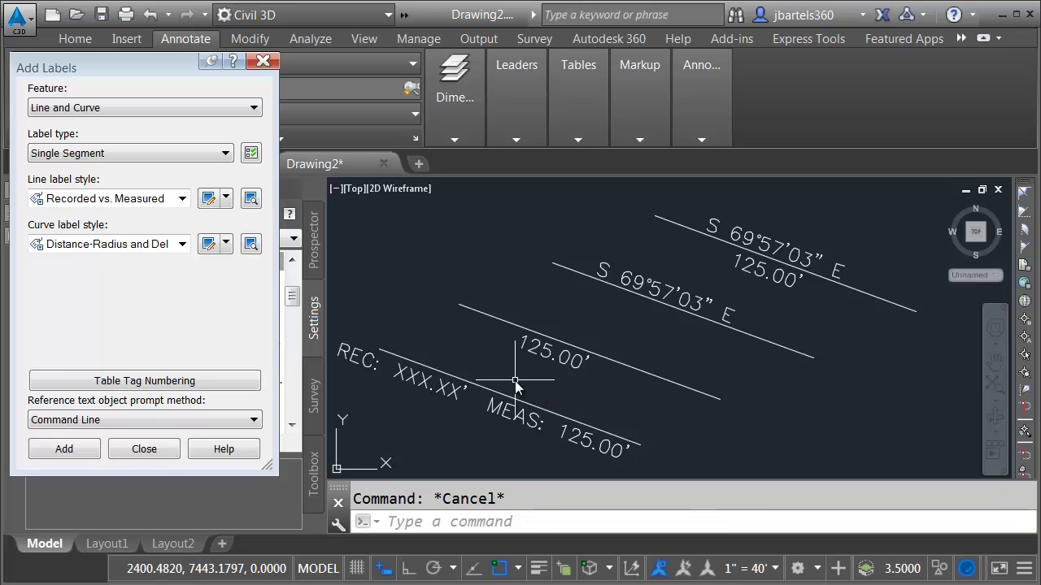
- Edit the parent Bearing over Distance line label style, setting the Bearing component's text height to 0.1"
click(182, 198)
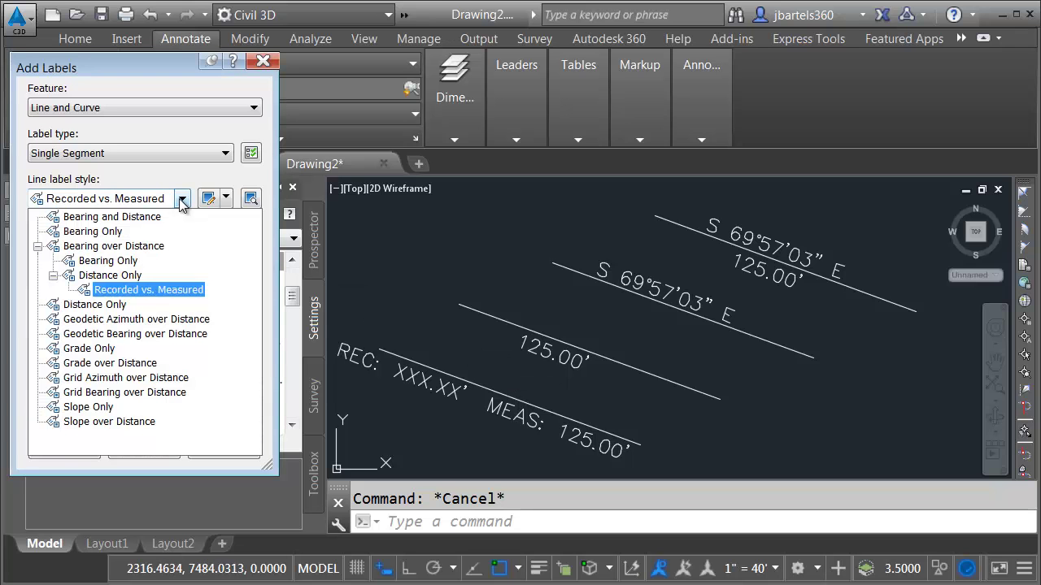
click(108, 246)
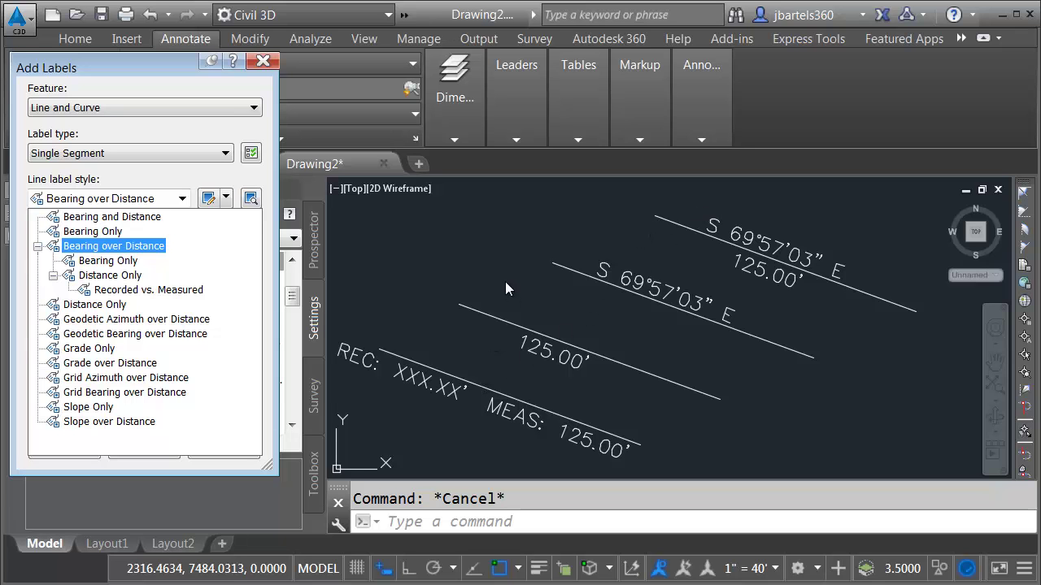
click(105, 246)
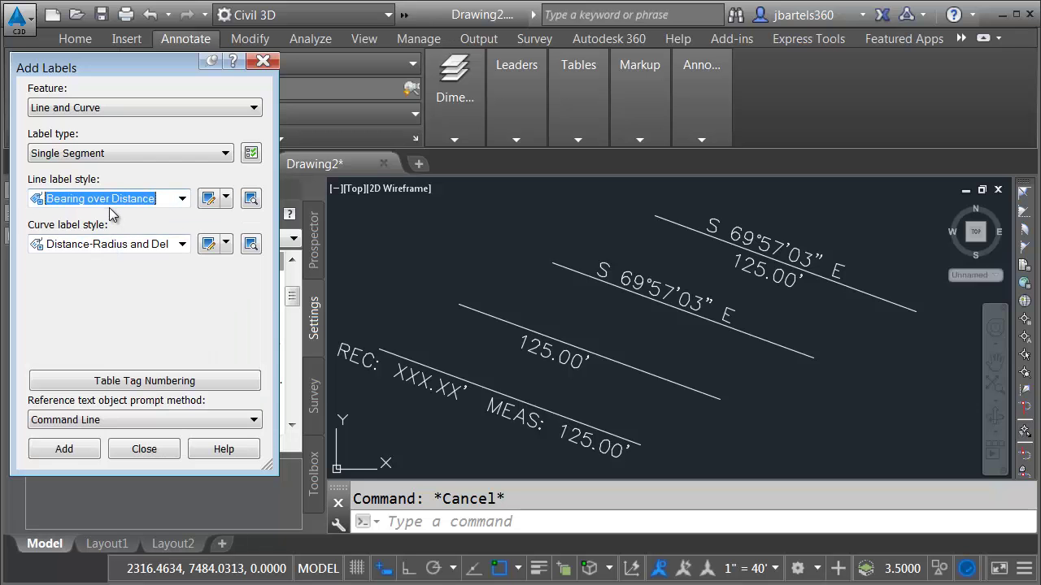
click(208, 200)
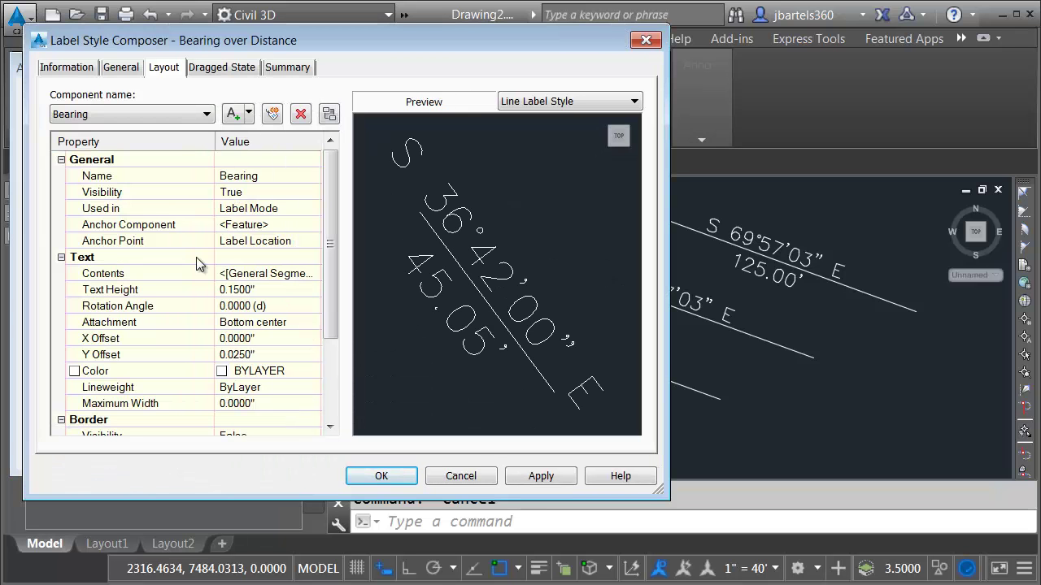
click(234, 293)
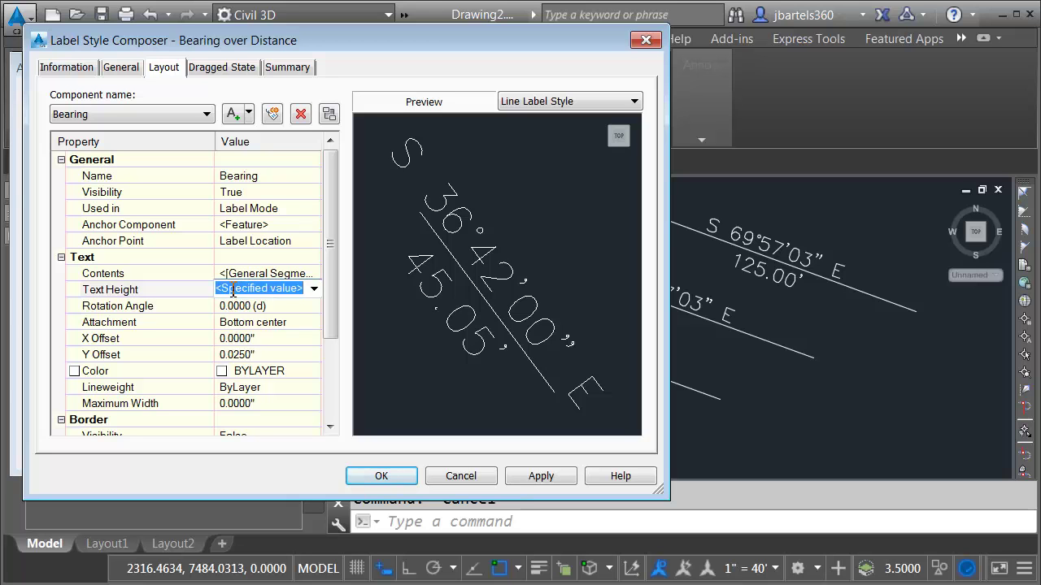
text(.1)
key(Return)
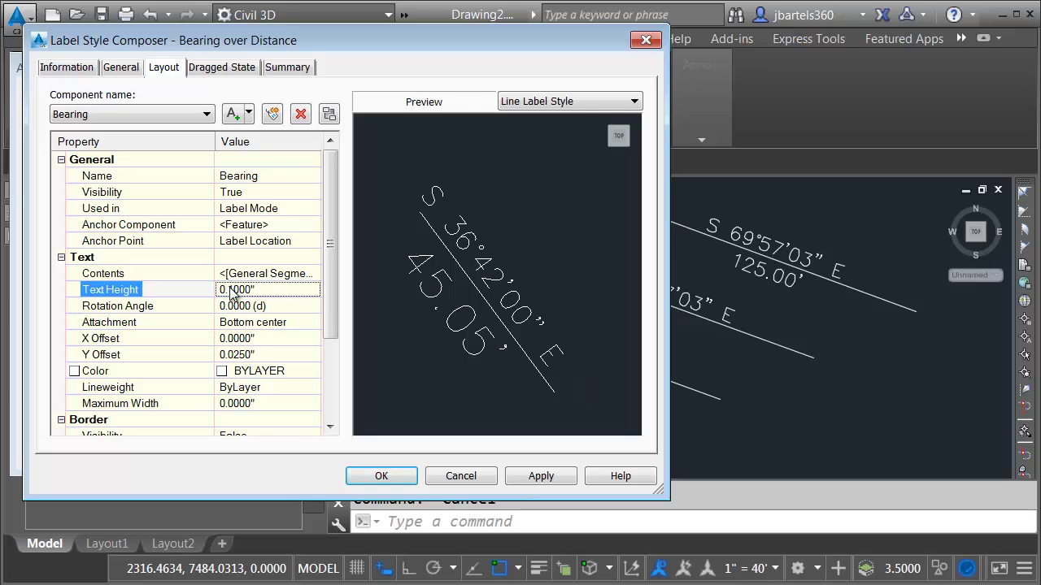
- Set the Distance component's text height to 0.1" and save the Bearing over Distance style
click(151, 115)
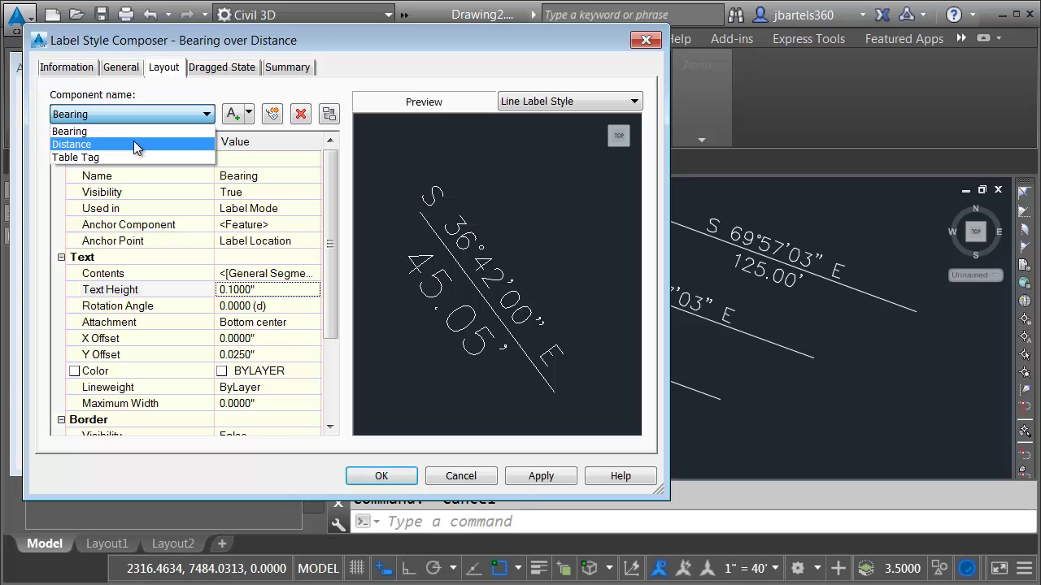
click(133, 143)
click(236, 290)
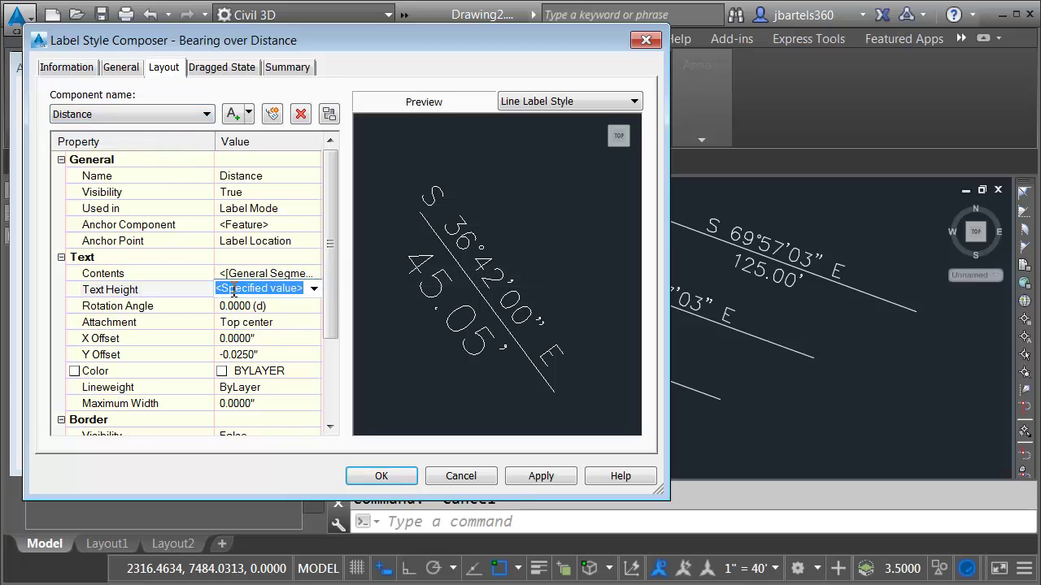
key(BackSpace)
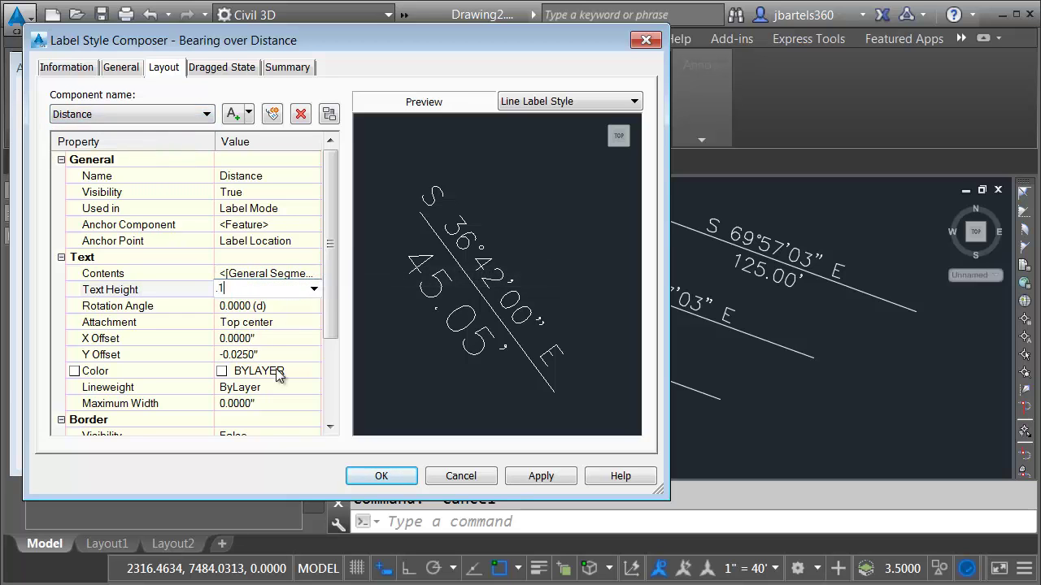
key(Return)
click(382, 477)
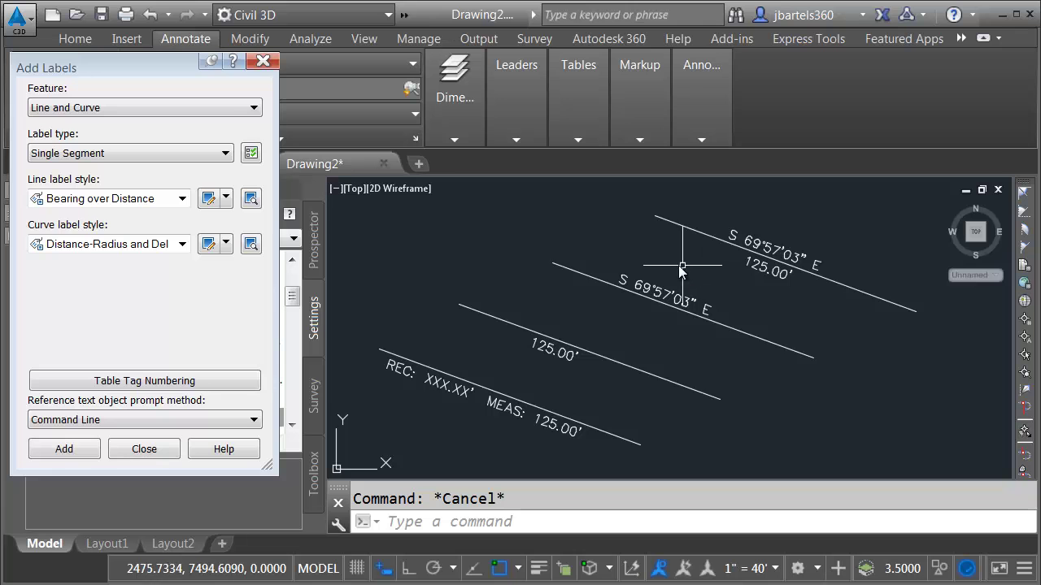
- Assign the C-ANNO-VFRM-... layer with color 11 to the parent Bearing over Distance style, save it, and finish adding labels
click(209, 199)
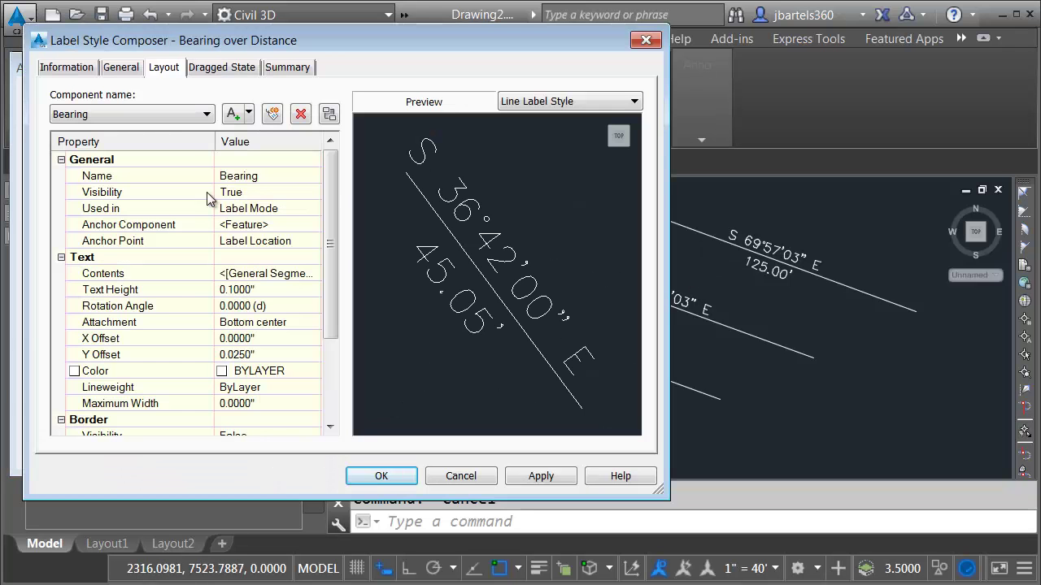
click(122, 67)
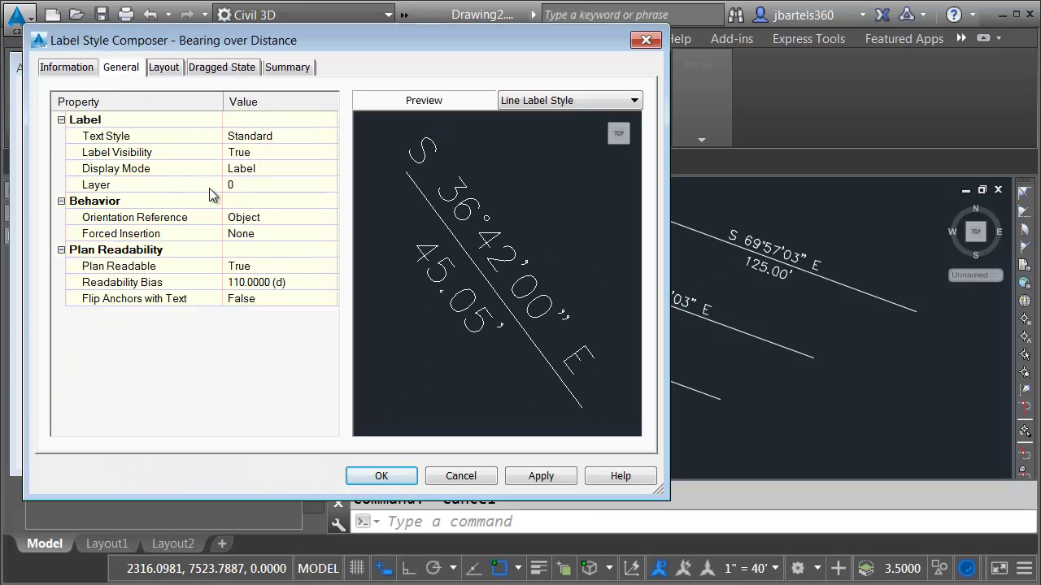
click(241, 187)
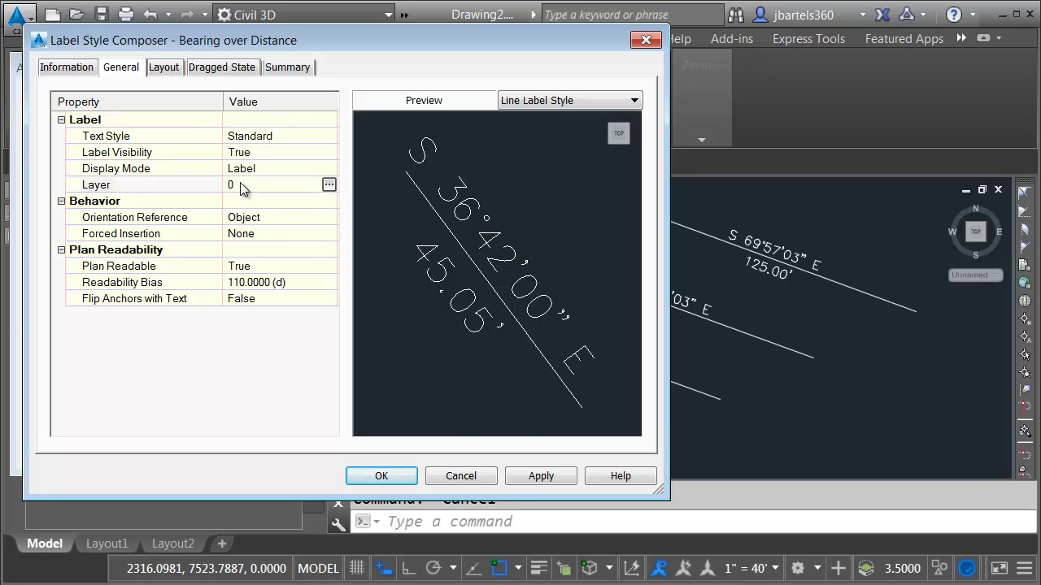
click(328, 184)
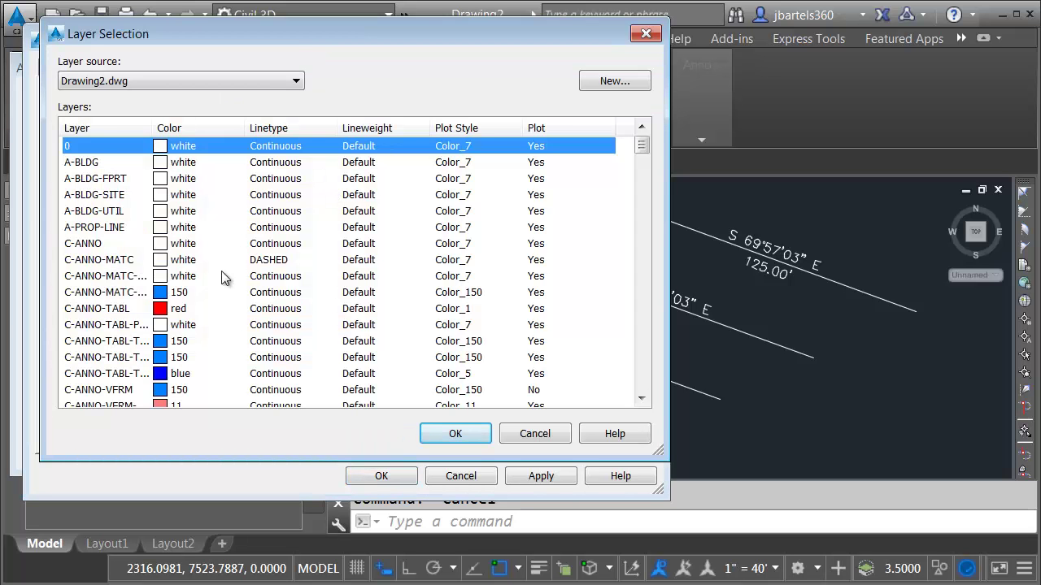
click(167, 405)
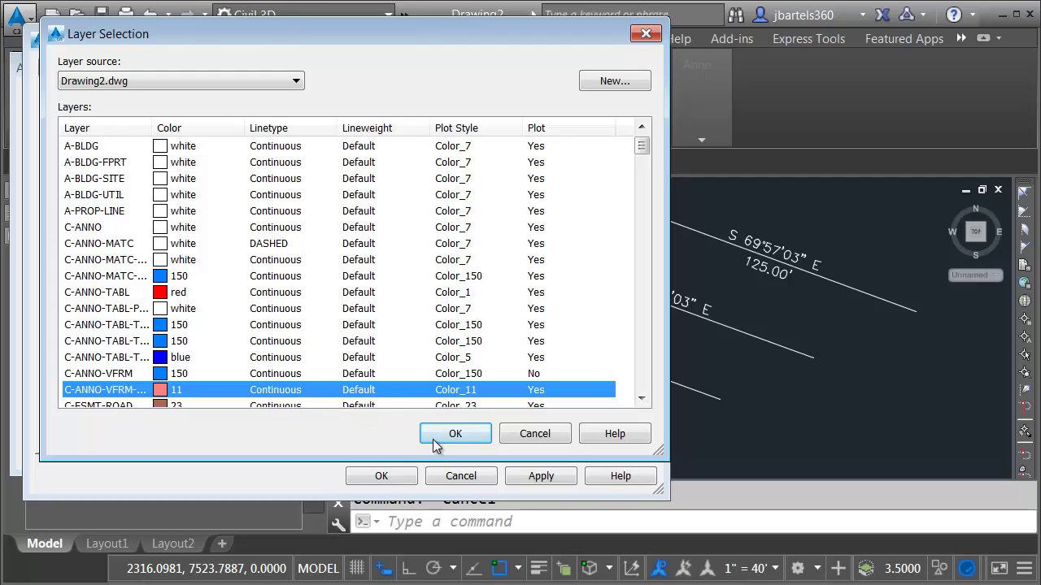
click(431, 439)
click(395, 476)
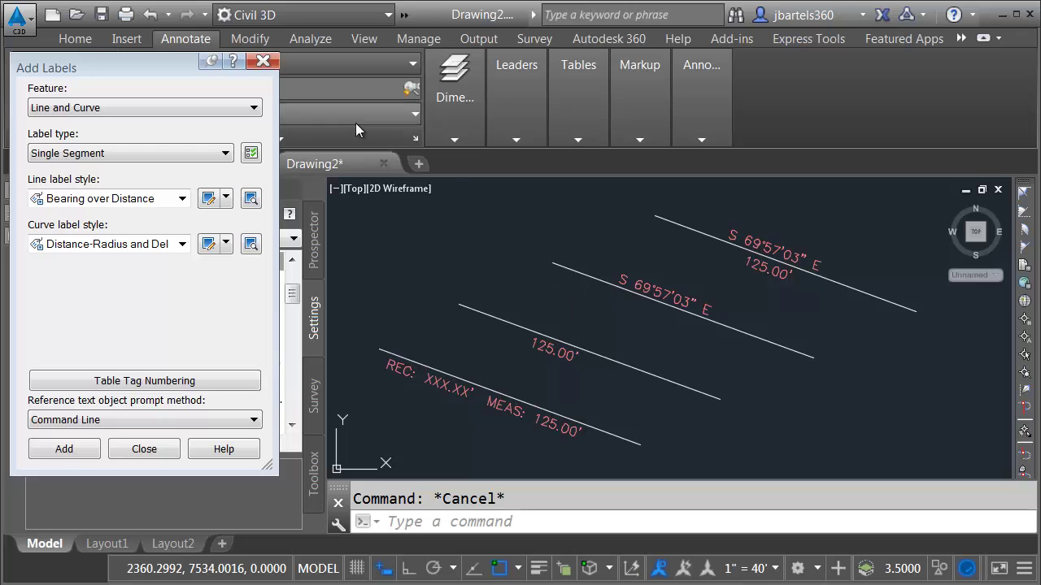
click(263, 63)
- Draw a polyline above the labeled lines, with one straight segment followed by two reversing tangent arcs
scroll(475, 284, down, 3)
middle_drag(476, 279, 519, 355)
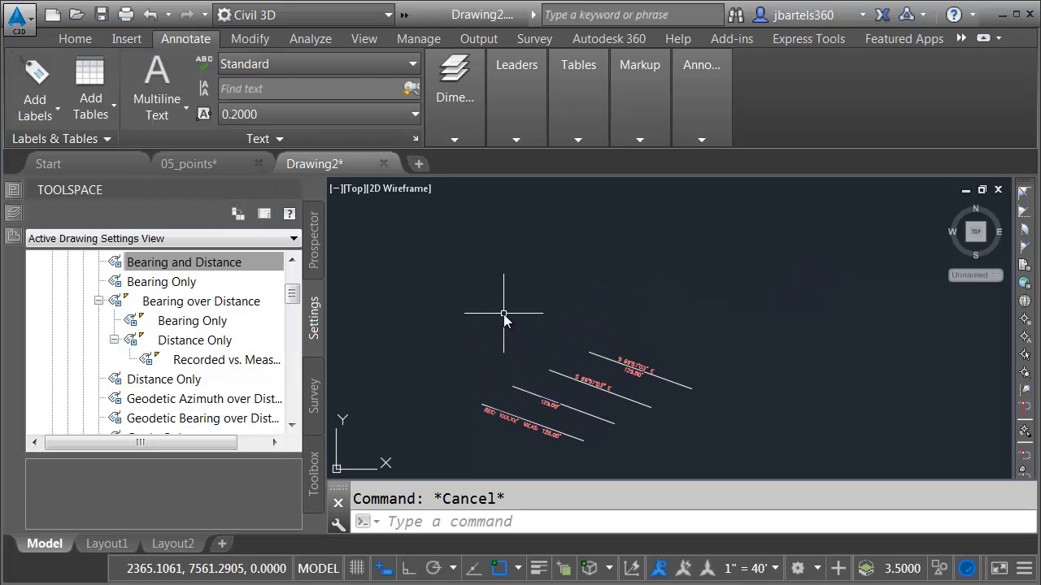
click(82, 38)
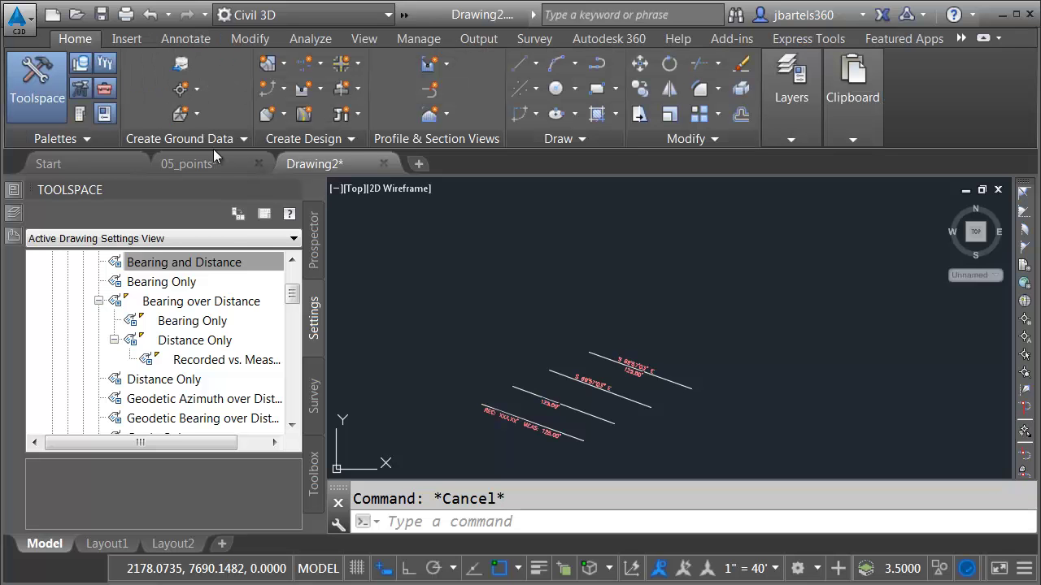
click(597, 62)
click(380, 234)
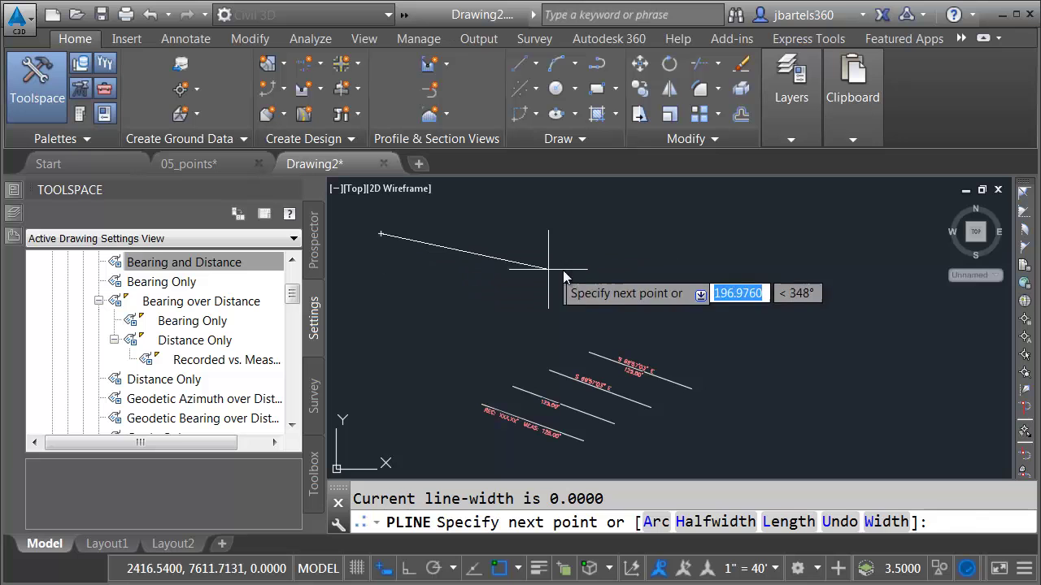
click(669, 266)
right_click(691, 292)
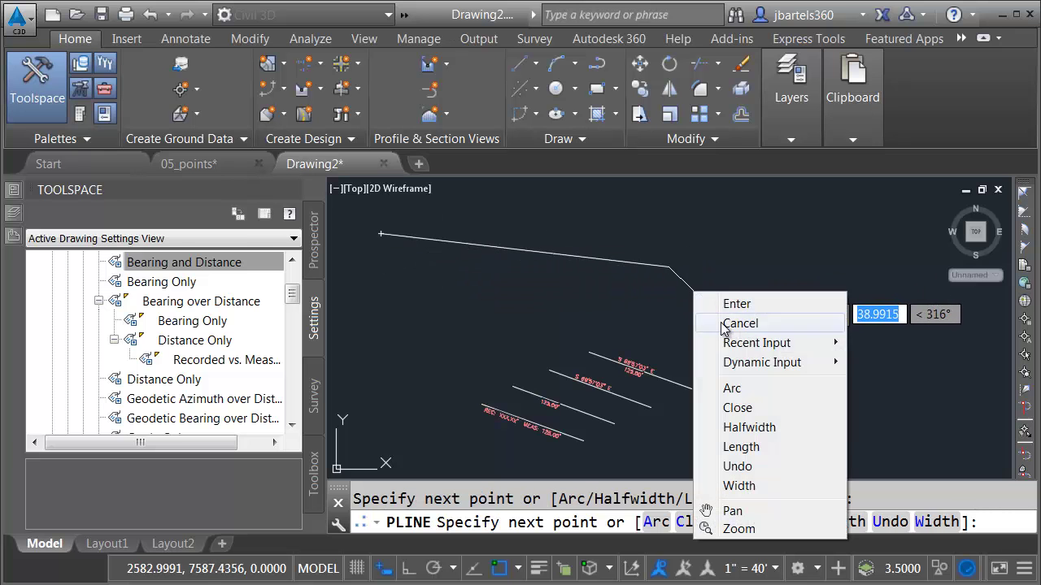
click(736, 390)
click(785, 345)
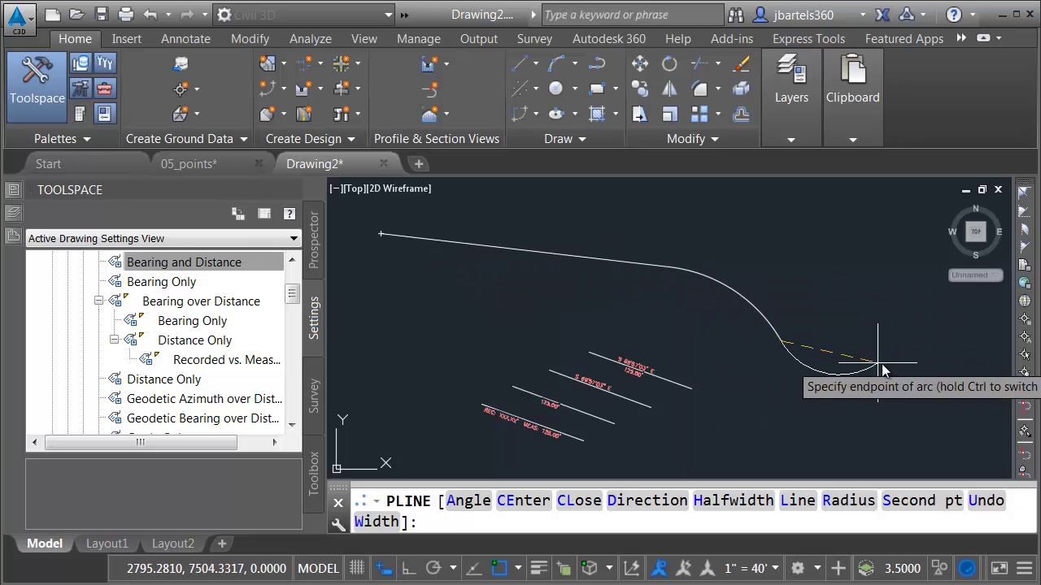
click(922, 378)
key(Escape)
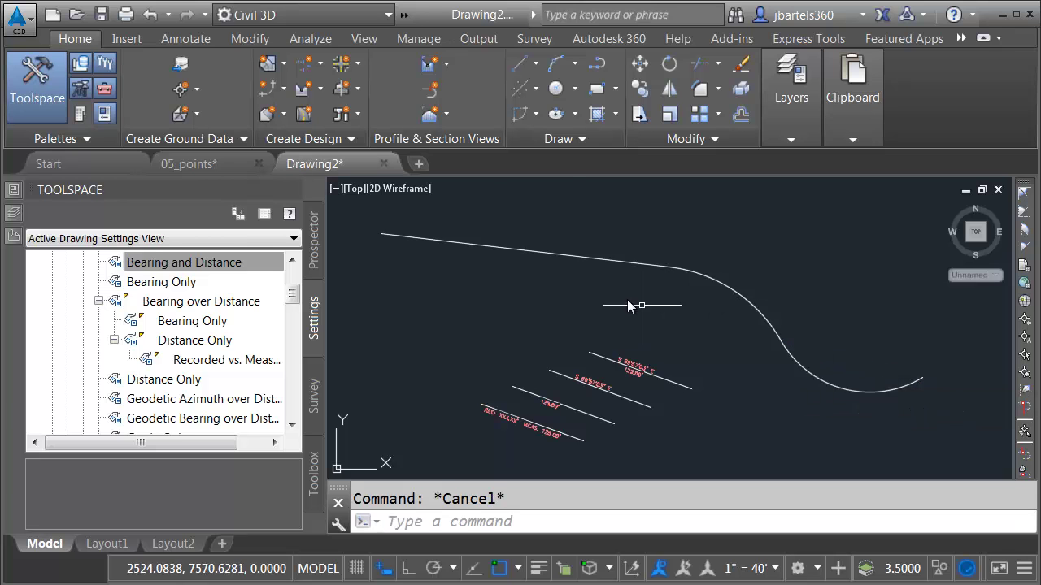
- Create a centerline alignment named Main St. from the polyline, accepting its direction and the default styles and label set
click(317, 64)
click(348, 184)
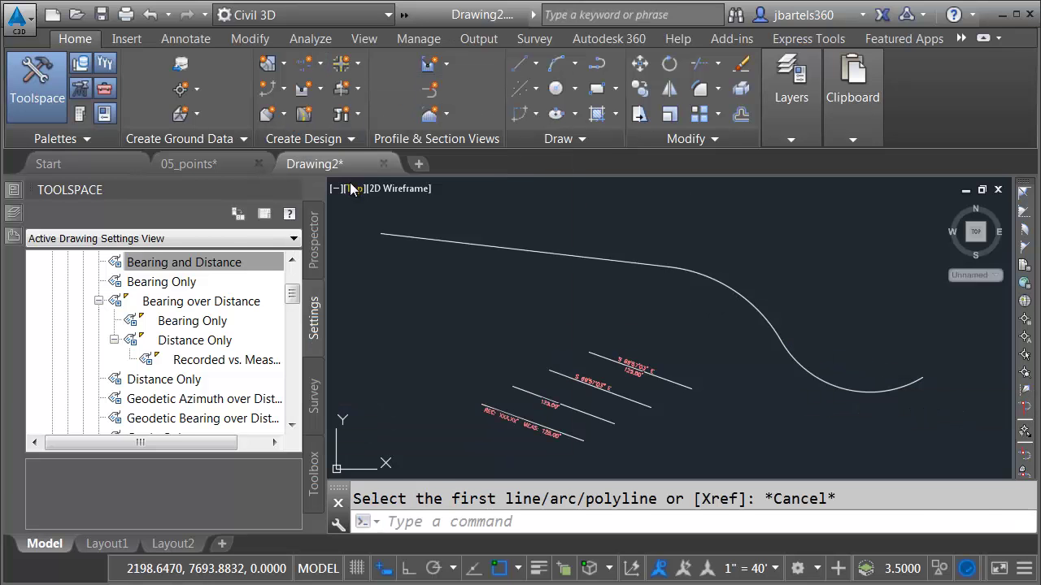
click(419, 239)
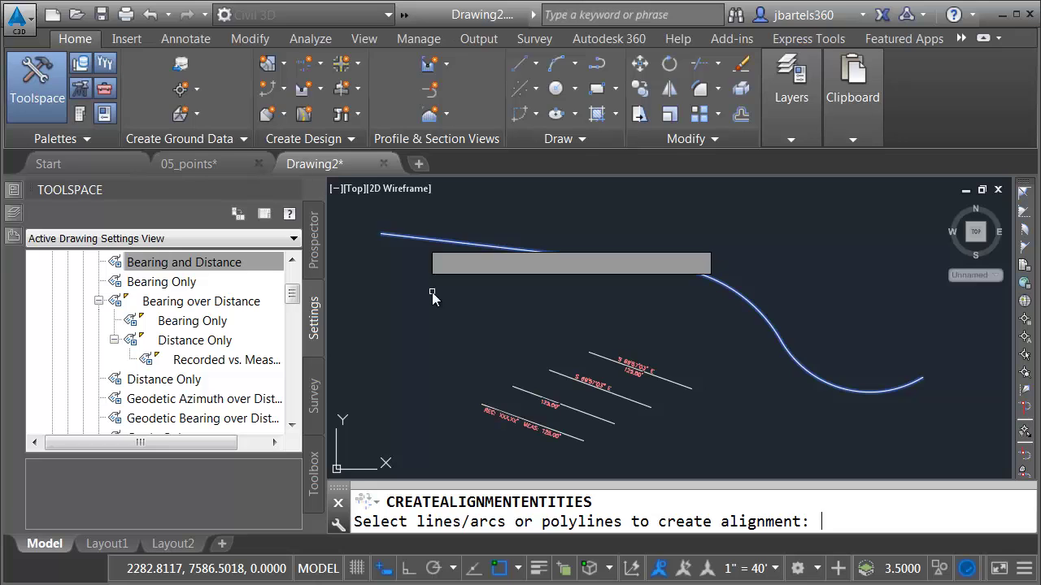
key(Return)
key(Return)
drag(338, 65, 26, 67)
text(Main St.)
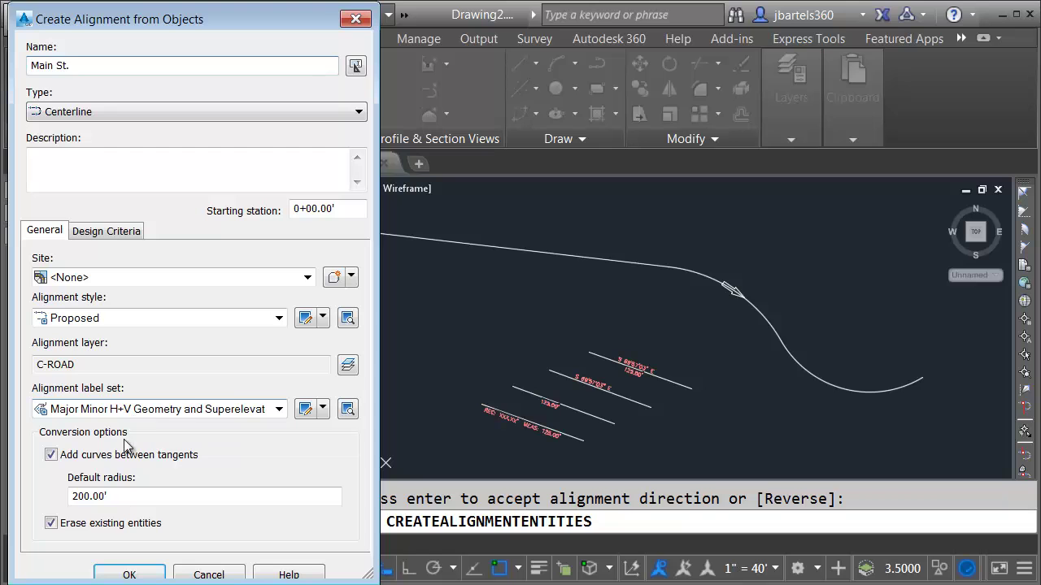
click(130, 575)
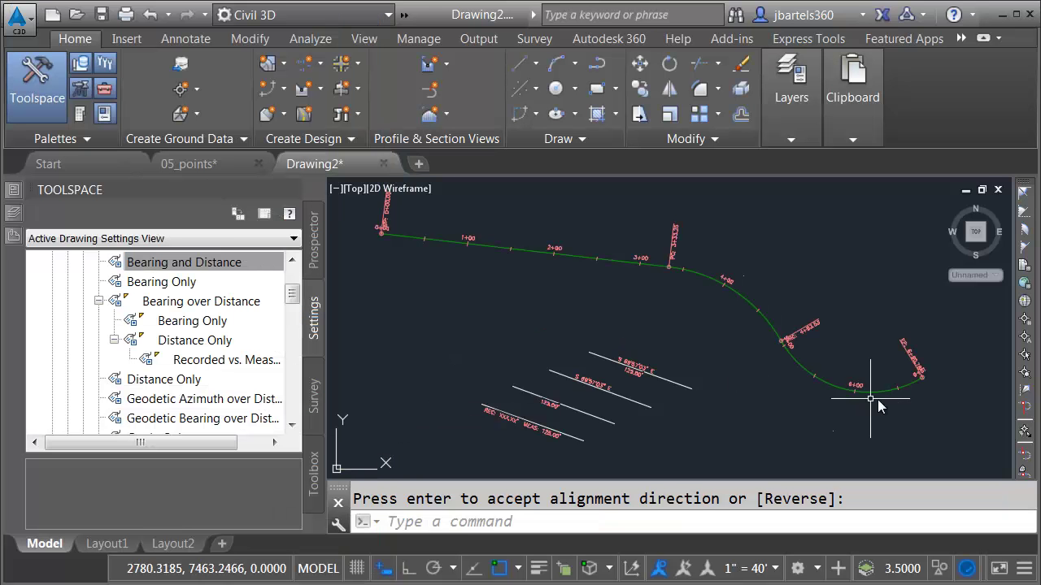
- Select the major station labels at the alignment's end and examine which labels belong to the same group
scroll(948, 360, up, 4)
middle_drag(896, 425, 865, 379)
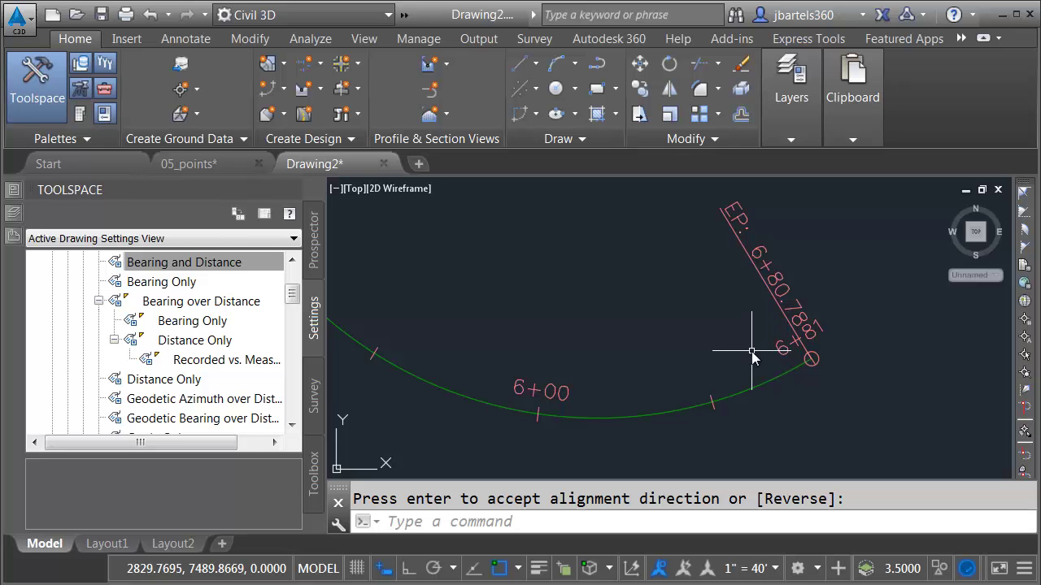
key(Return)
scroll(736, 345, down, 2)
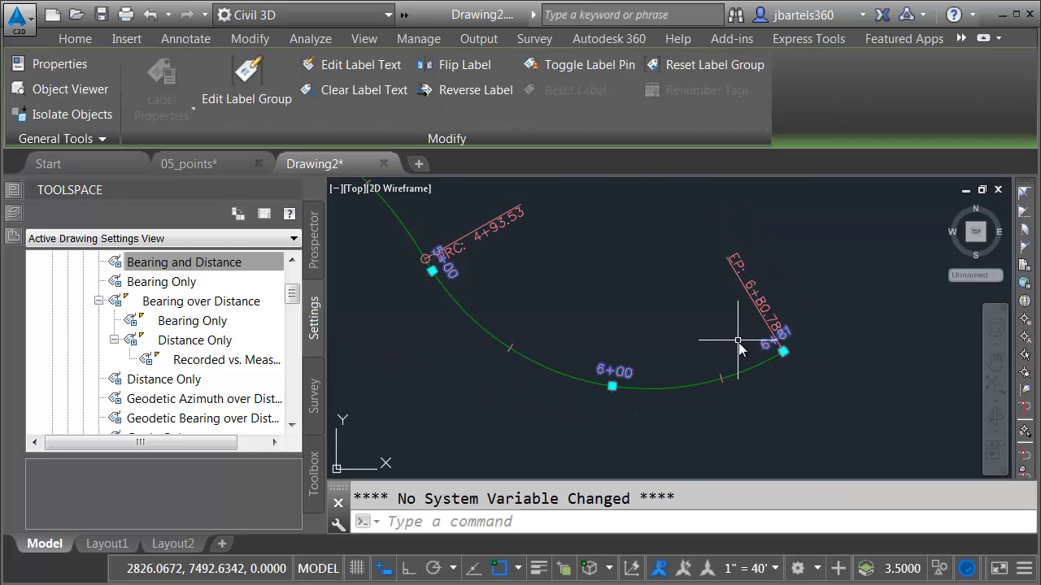
scroll(736, 346, down, 2)
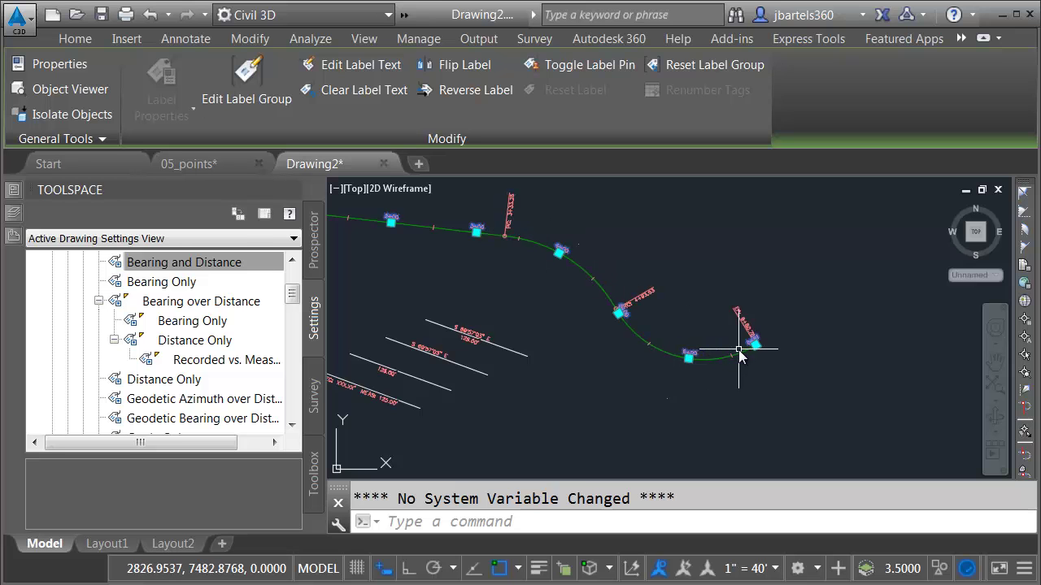
scroll(764, 344, up, 3)
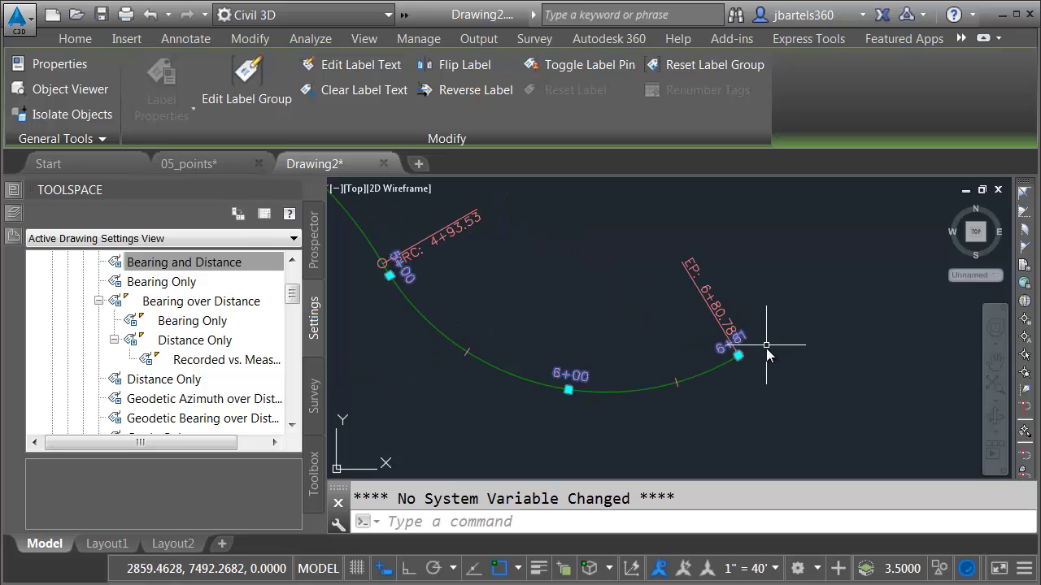
middle_drag(772, 351, 817, 358)
key(Escape)
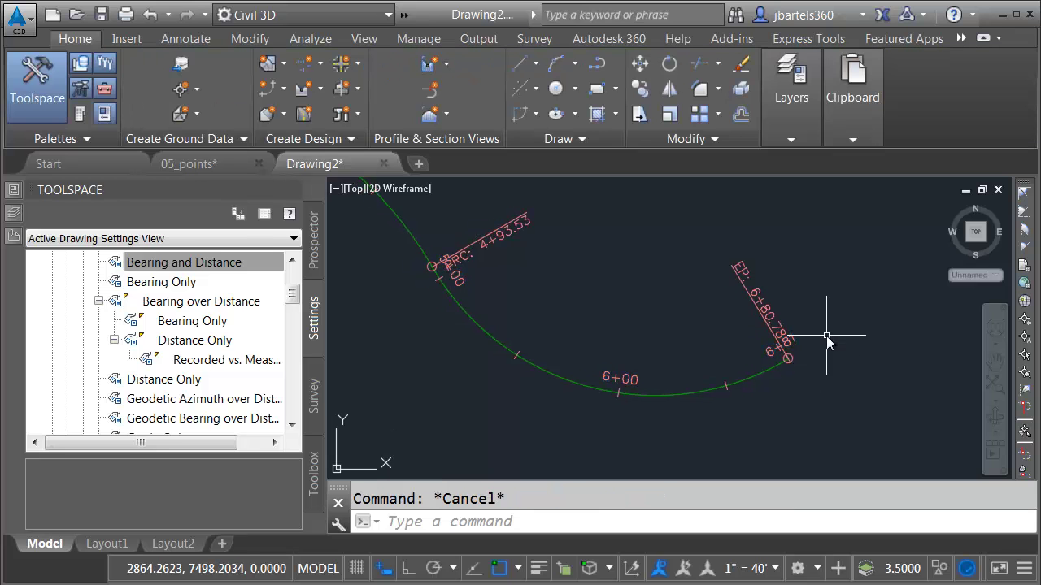
- Erase only the 6+81 station label at the alignment's end and undo the erasure
ctrl+click(769, 357)
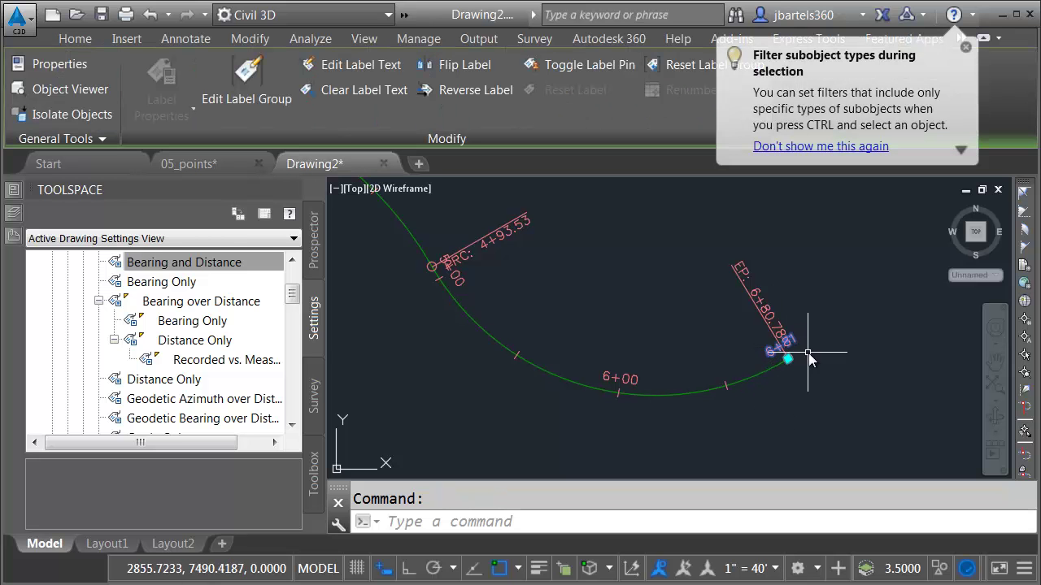
scroll(807, 382, up, 2)
middle_drag(808, 387, 819, 360)
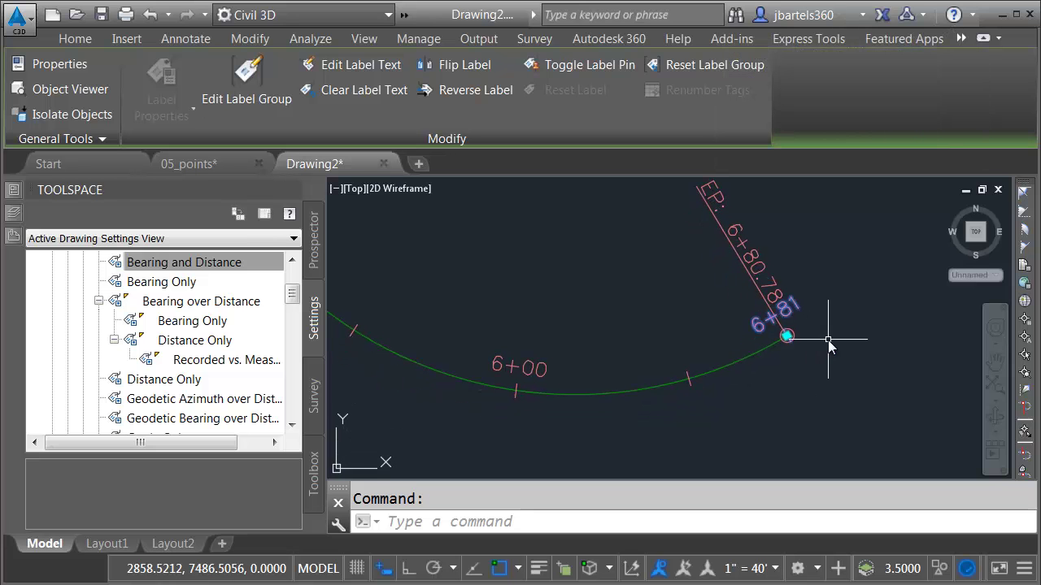
key(Delete)
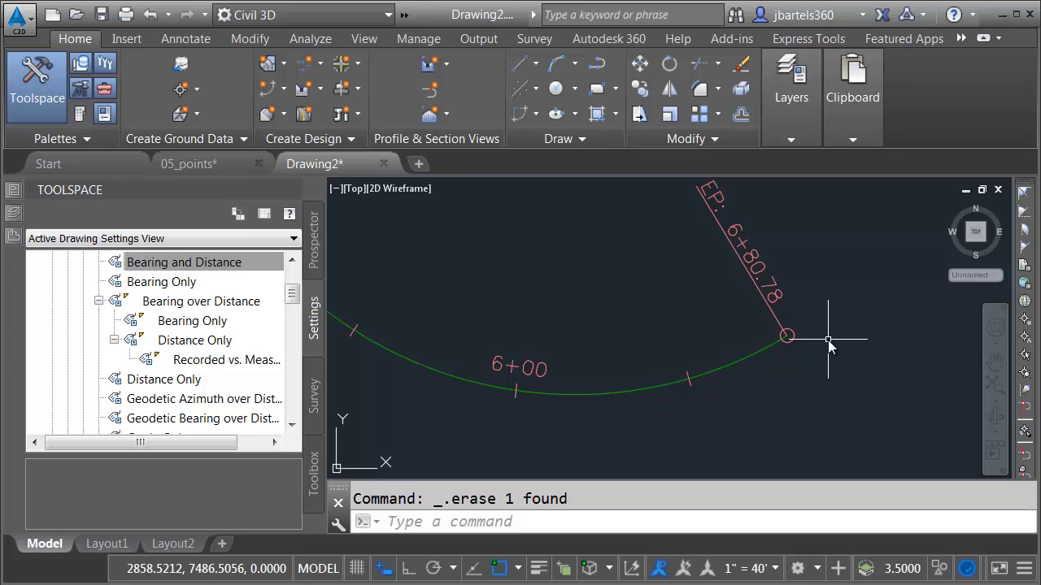
click(149, 14)
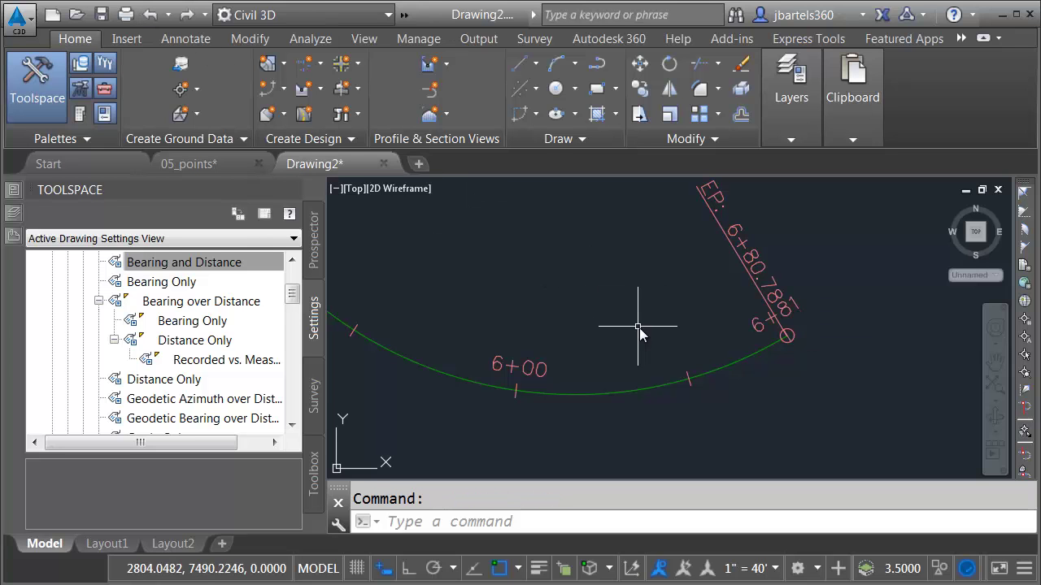
- Try the Perpendicular with Line style on the individual 6+81 station label and switch it back to a parallel style
click(755, 327)
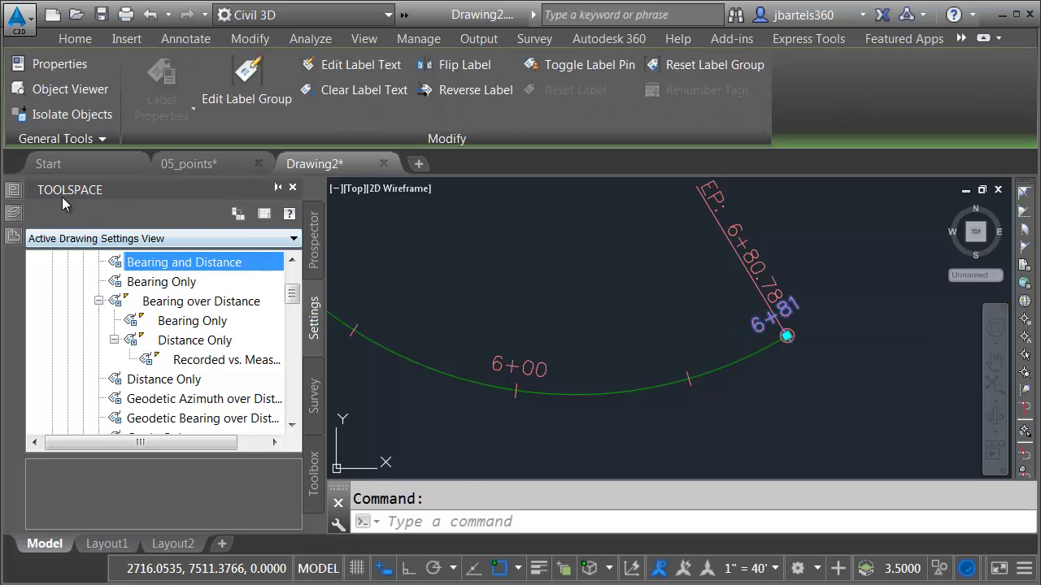
mouse_move(14, 189)
click(319, 266)
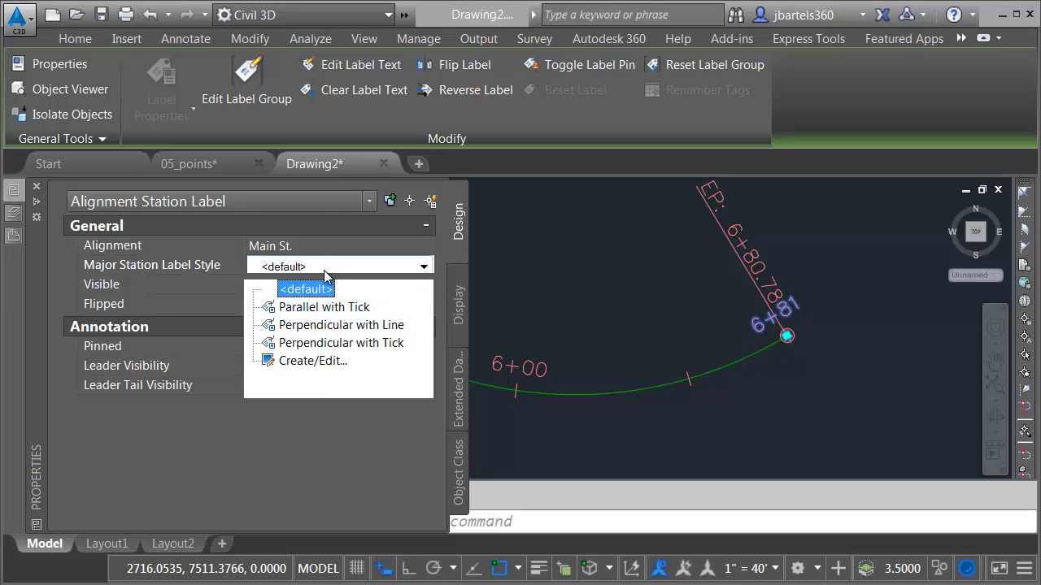
click(326, 325)
click(333, 267)
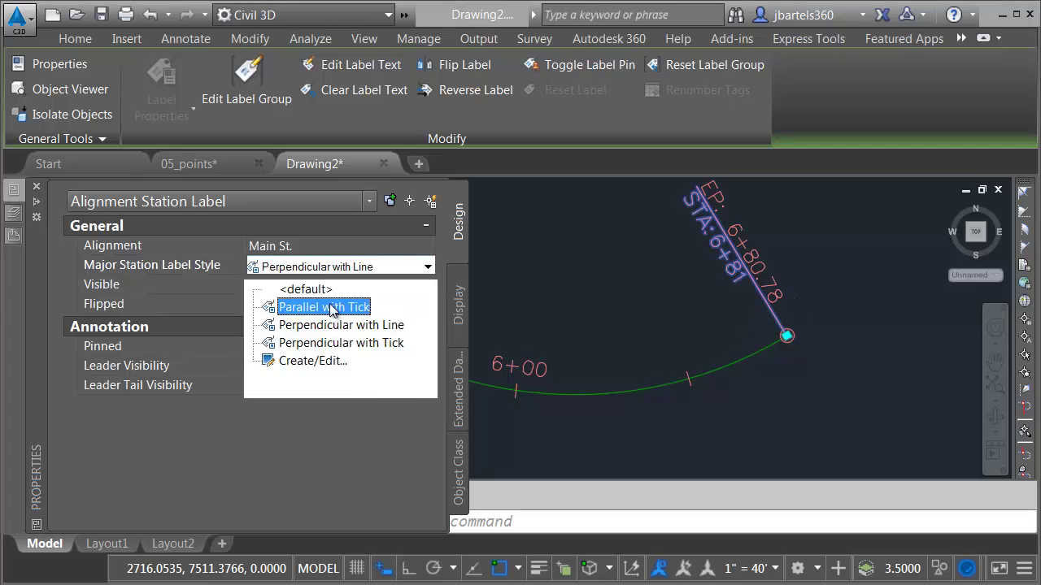
click(334, 341)
key(Escape)
key(ctrl+1)
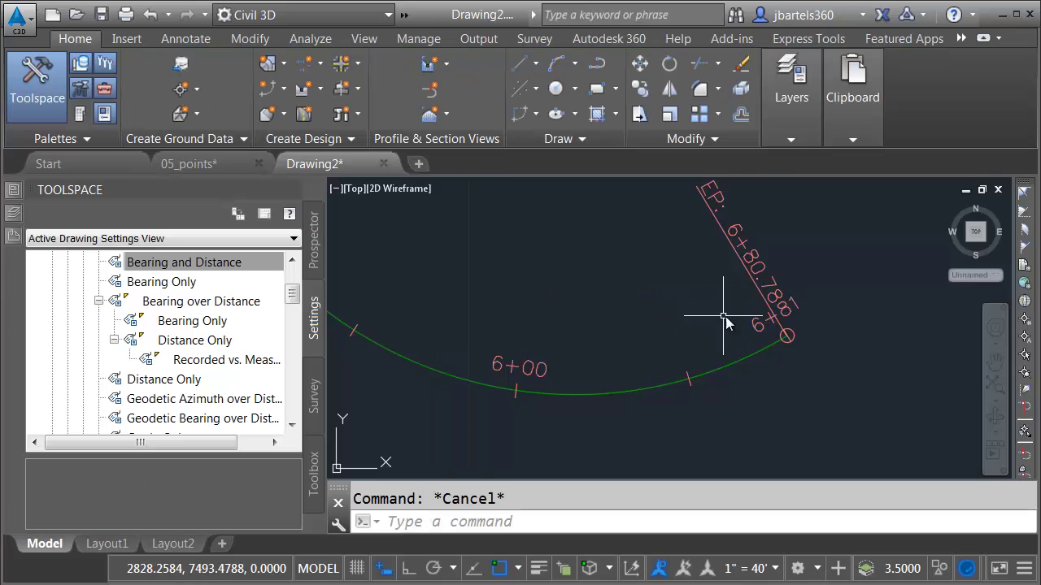
- Flip only the 6+81 station label across the alignment and override its station value precision to 0.01
click(751, 323)
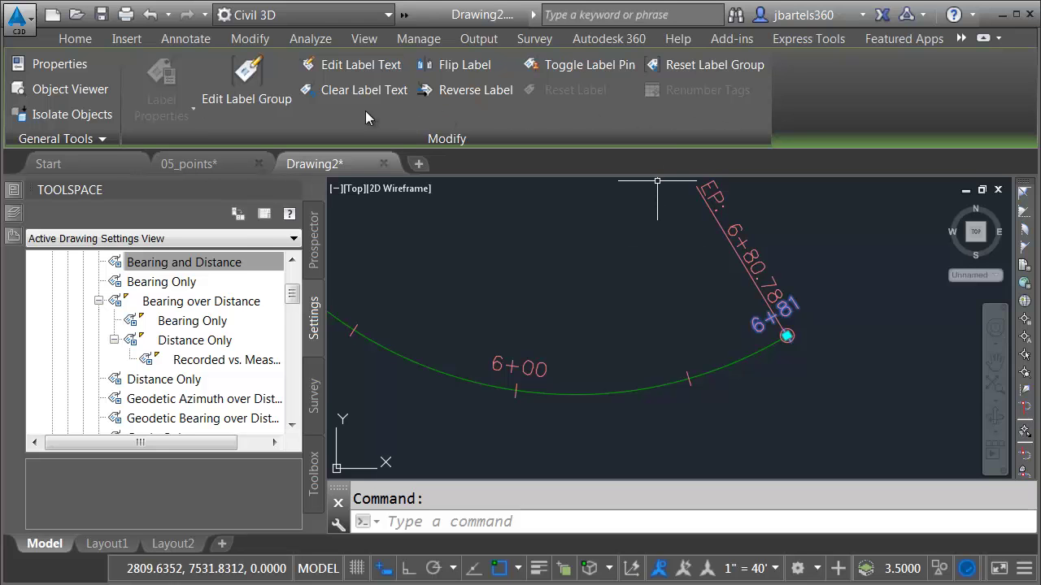
click(439, 65)
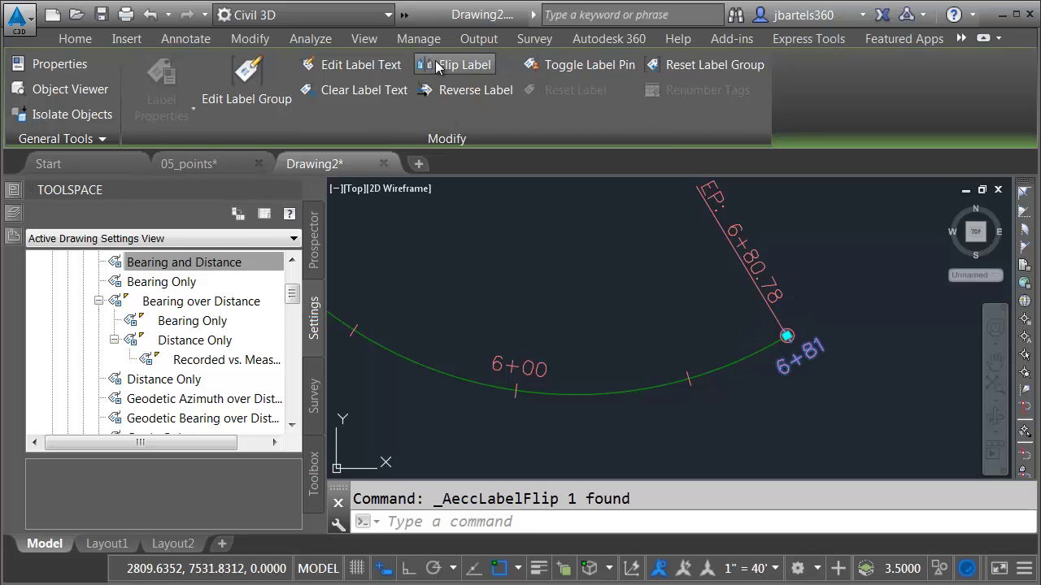
click(357, 68)
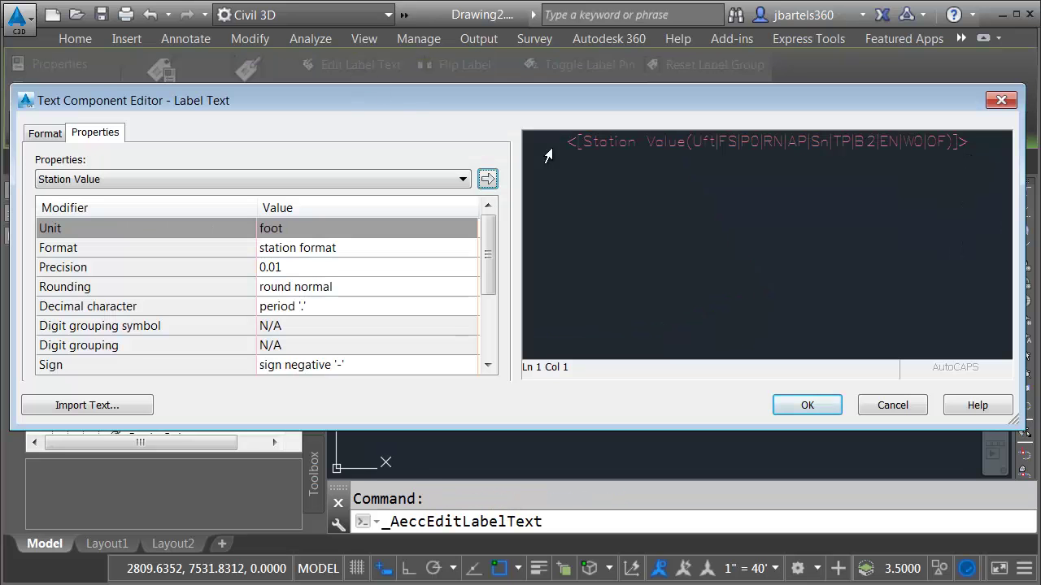
click(721, 148)
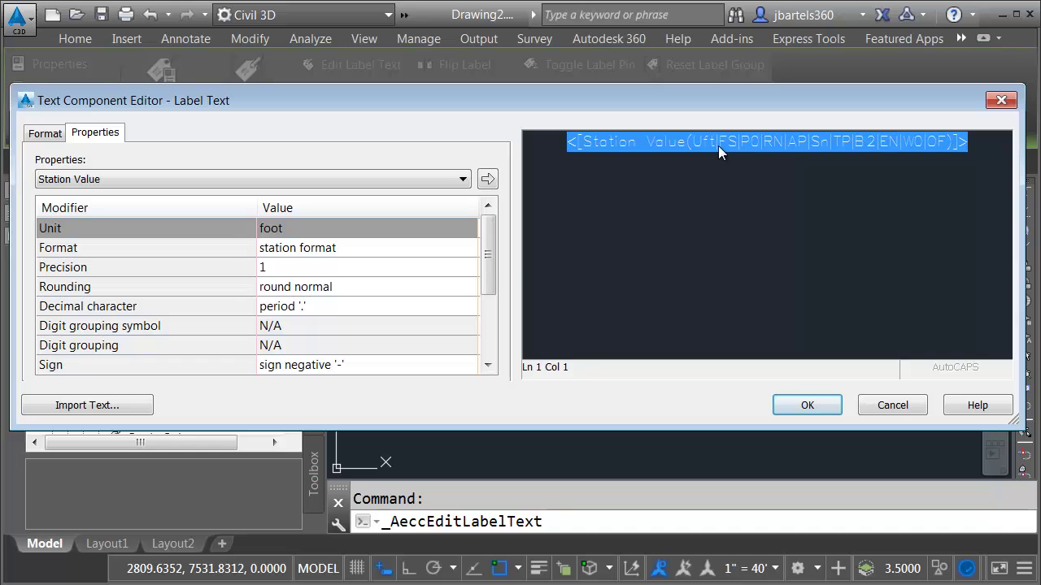
click(279, 270)
click(284, 268)
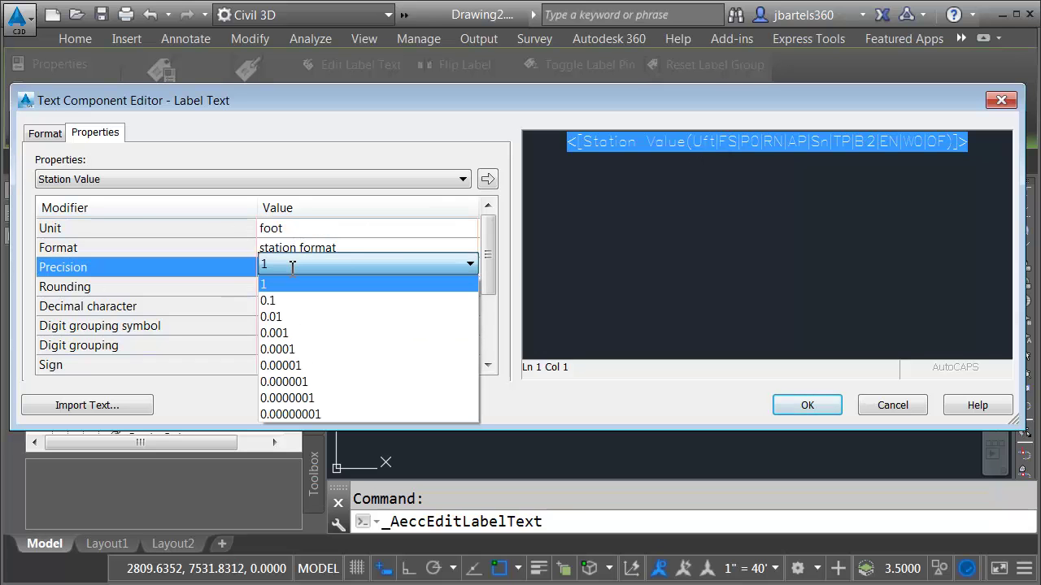
click(280, 317)
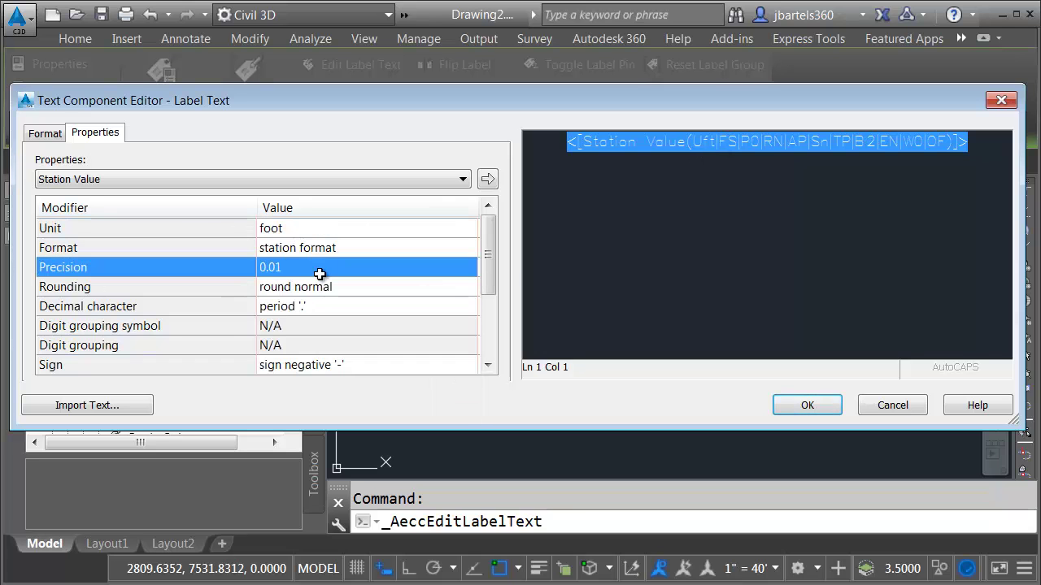
click(488, 181)
click(785, 410)
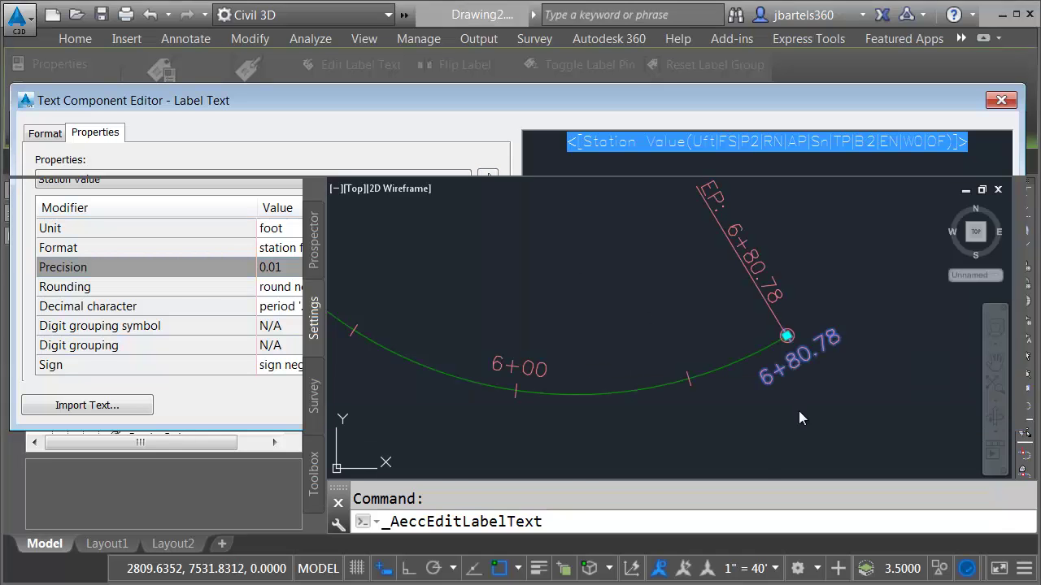
key(Escape)
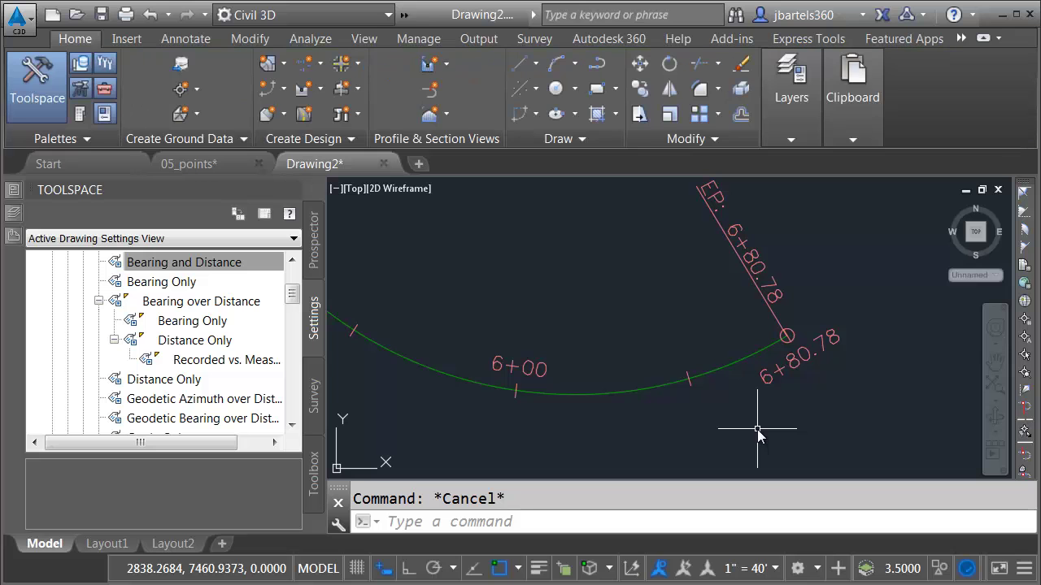
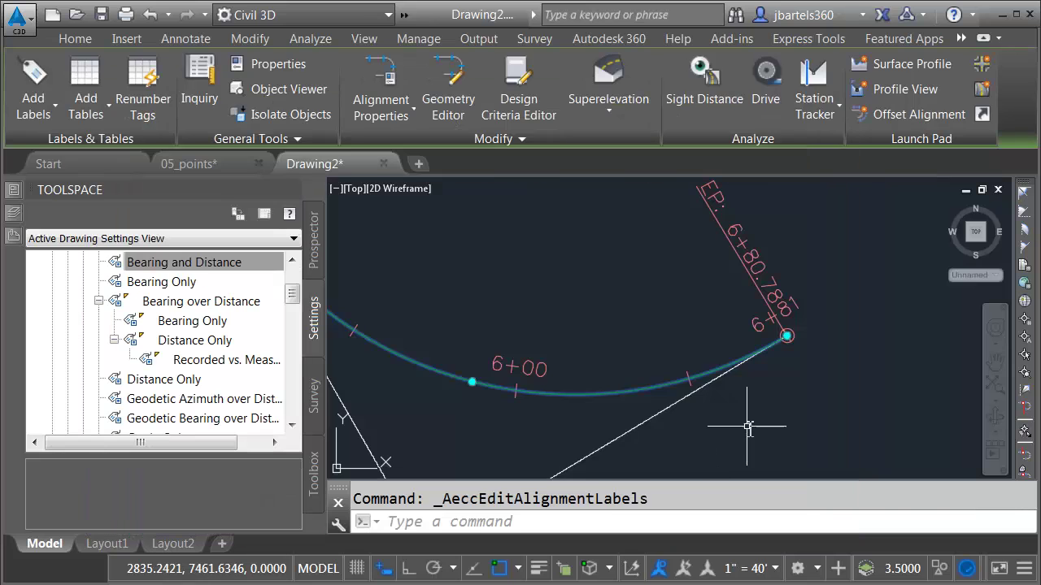
key(Escape)
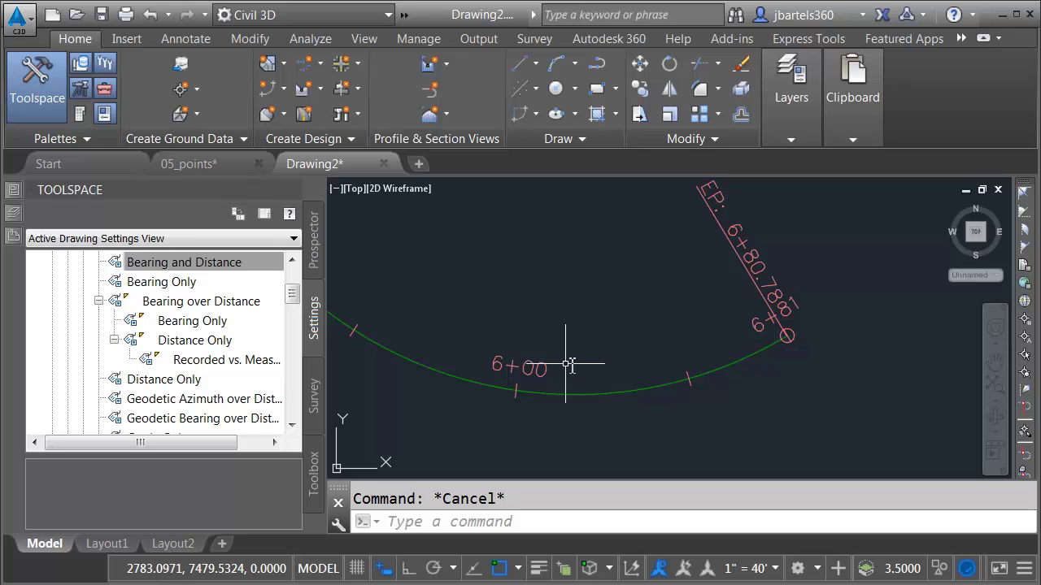
- Open the Parallel with Tick style from the alignment's major station label styles for editing
drag(294, 297, 294, 278)
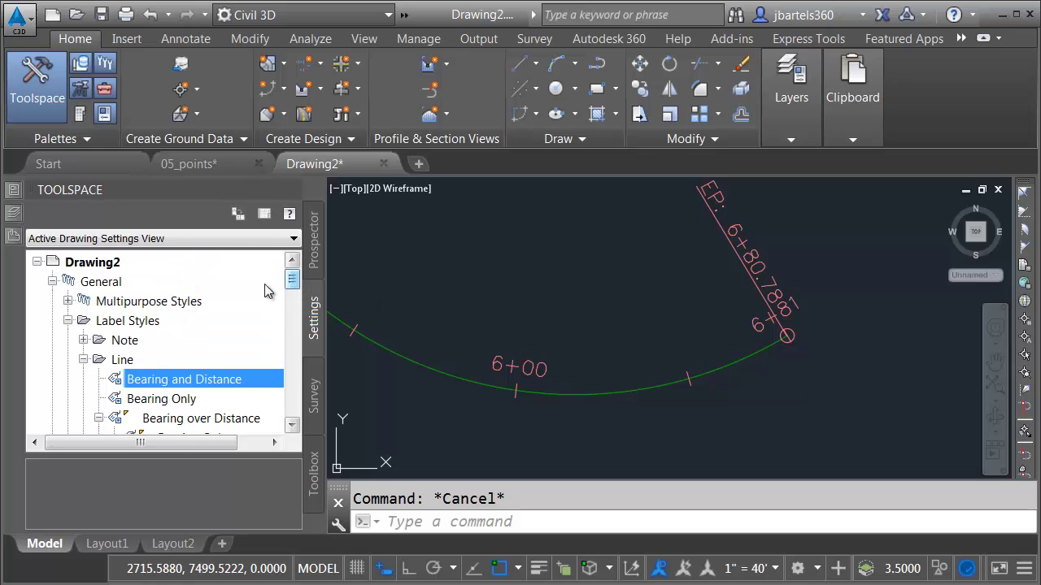
click(52, 282)
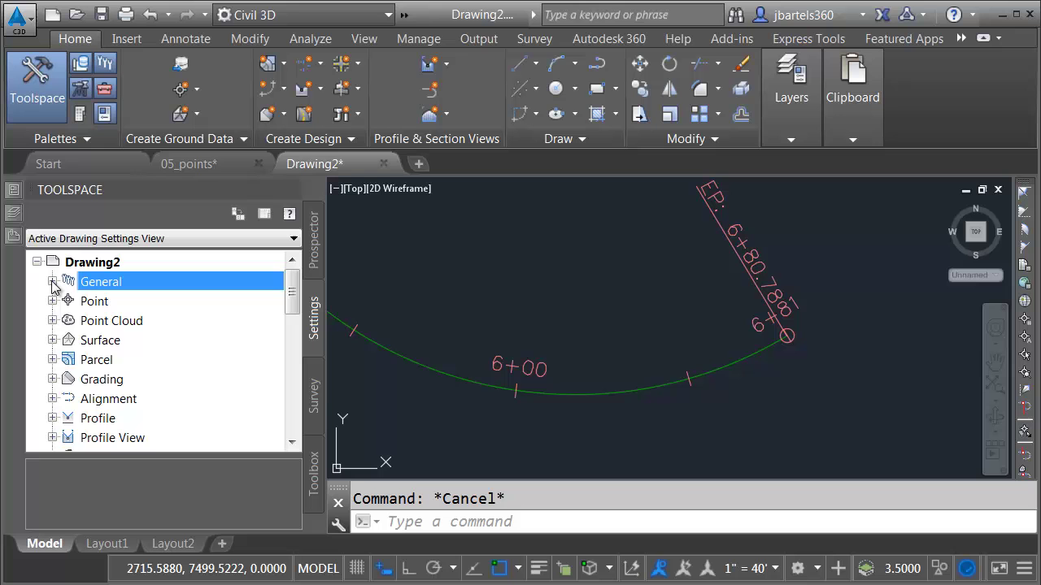
click(52, 398)
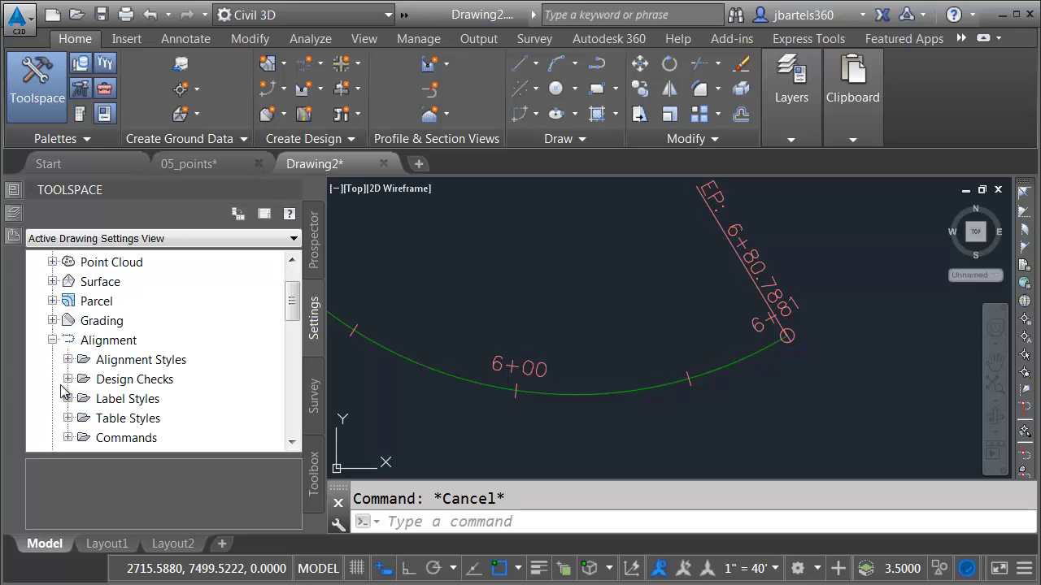
click(68, 398)
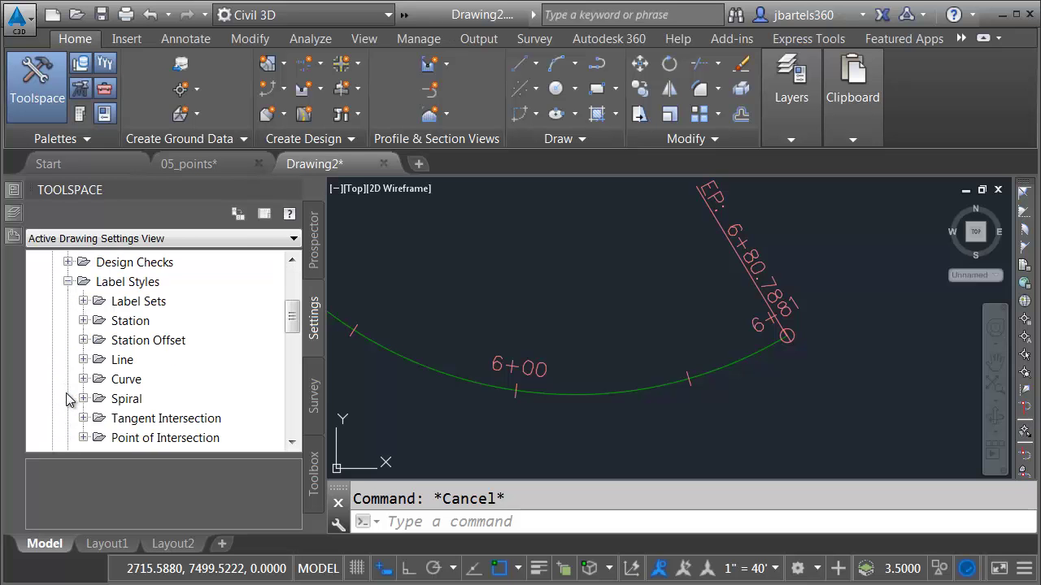
click(83, 321)
click(98, 302)
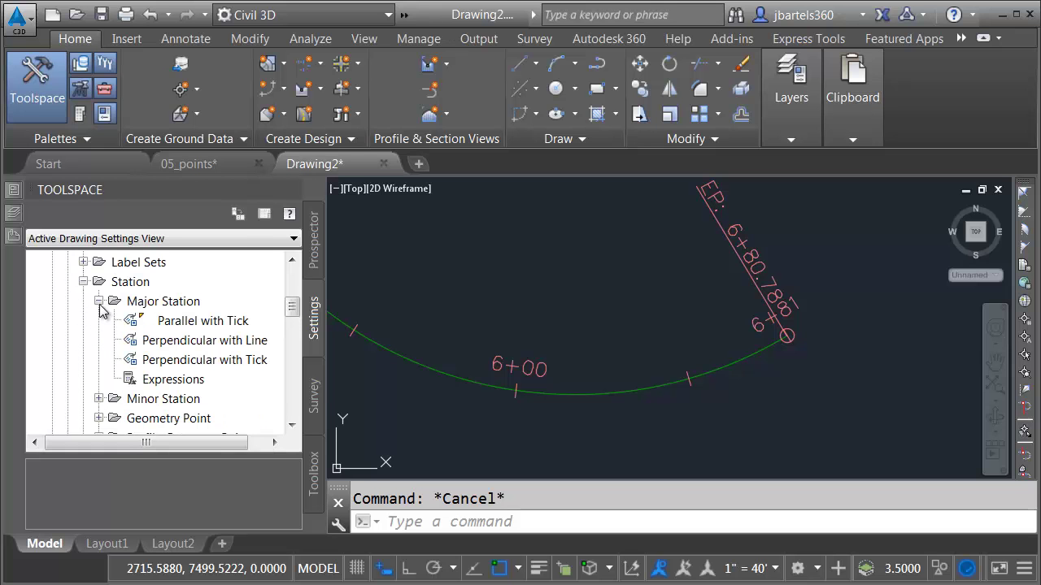
right_click(165, 324)
click(195, 328)
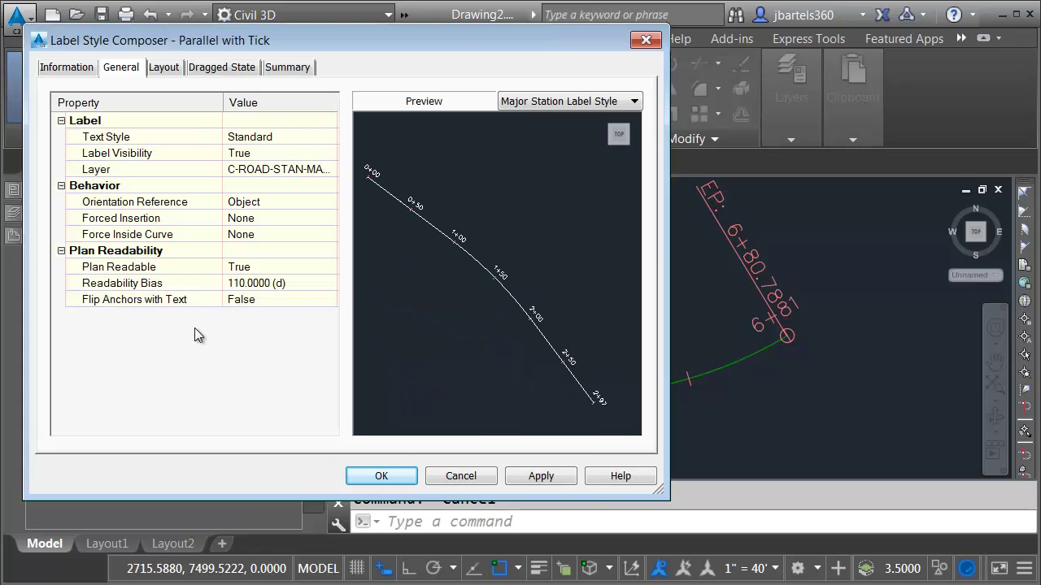
- Set the Station Value precision to 0.01 in the text contents of the style's Station component
click(171, 70)
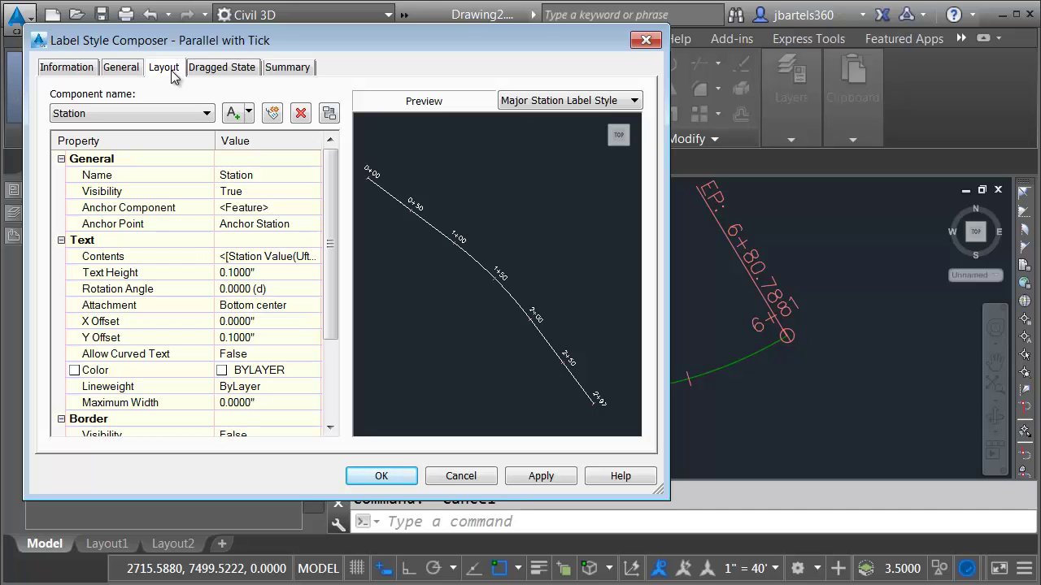
click(240, 261)
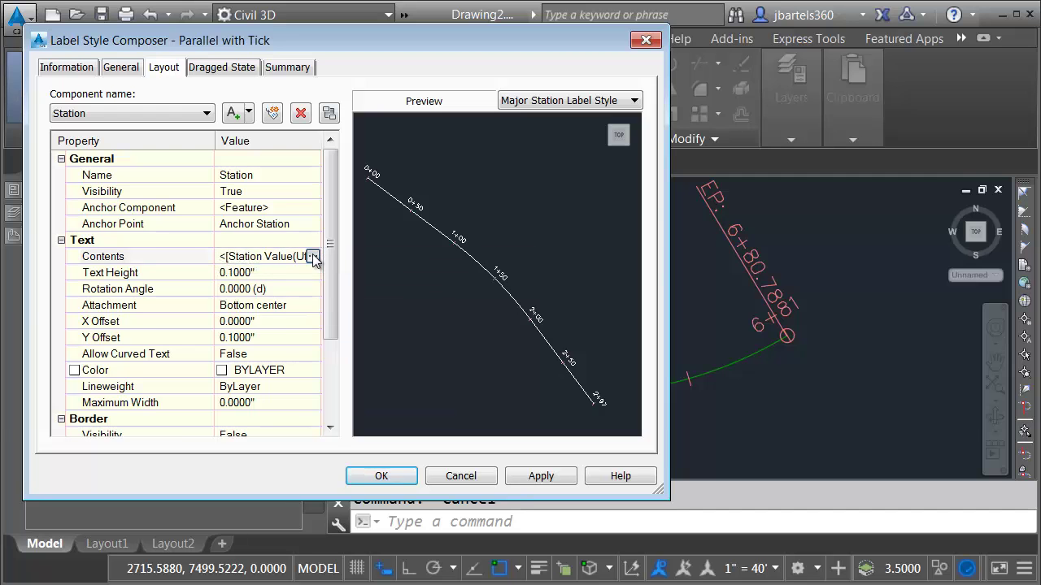
click(313, 257)
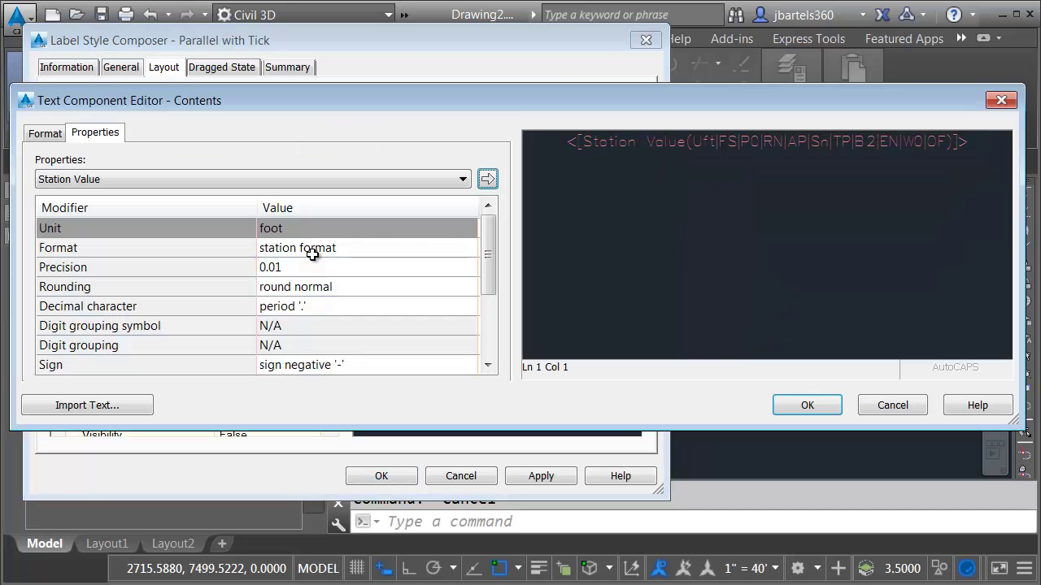
click(637, 145)
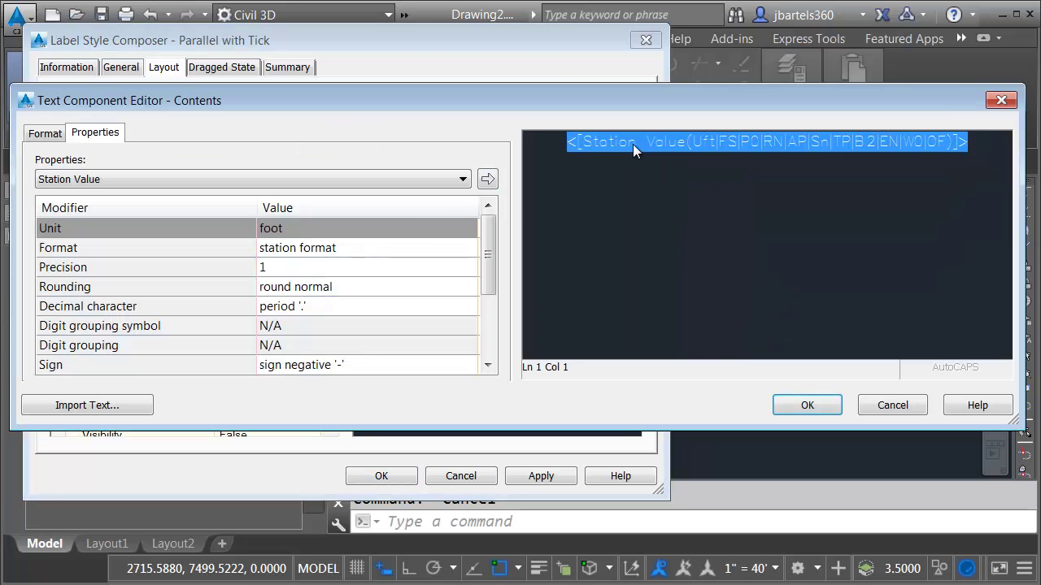
click(291, 269)
click(292, 268)
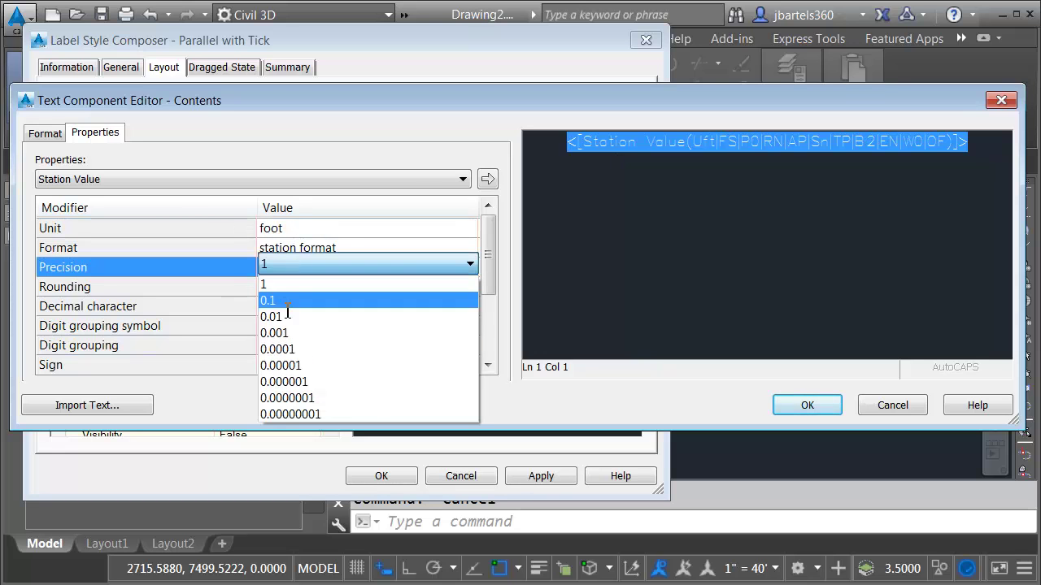
click(286, 317)
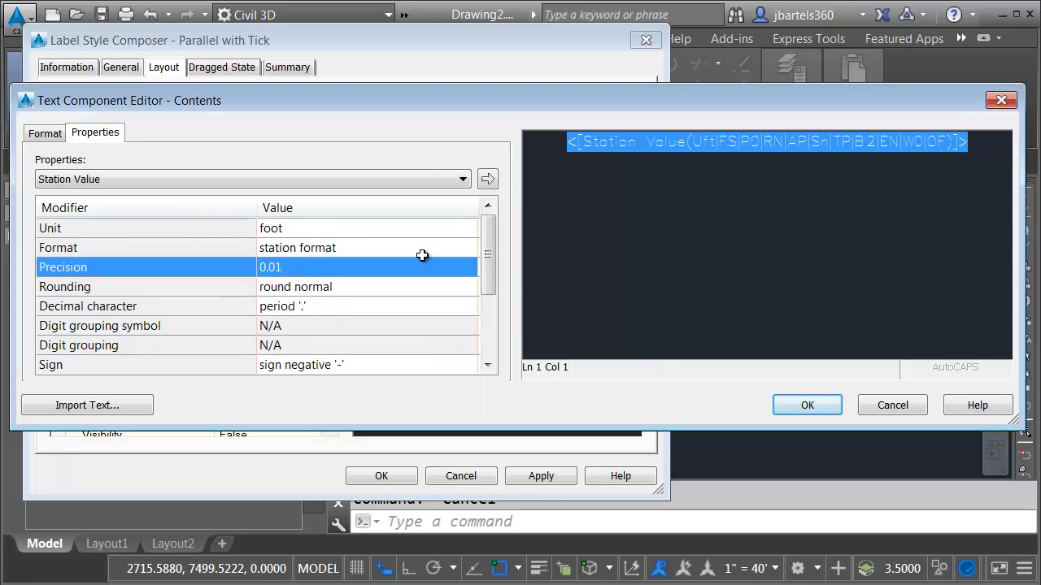
- Set Drop decimal for whole numbers to yes, update the station text code, and save the Parallel with Tick style
drag(489, 241, 488, 281)
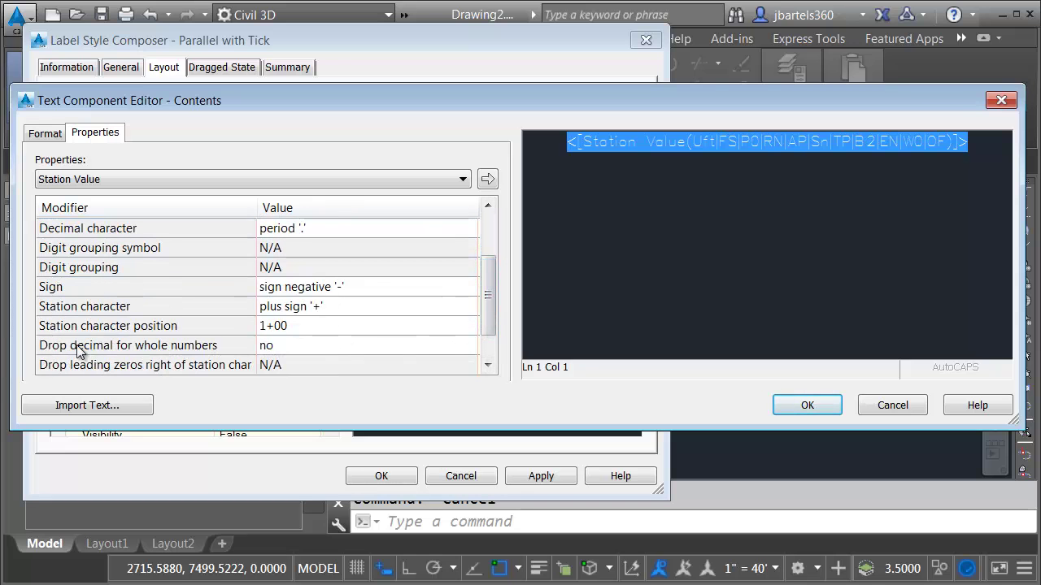
click(288, 347)
click(291, 346)
click(293, 362)
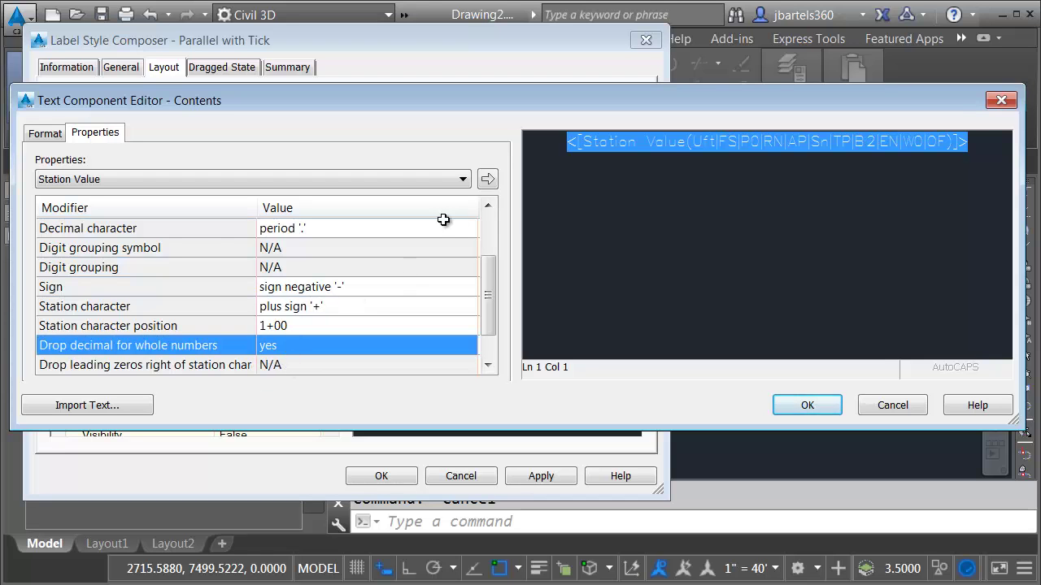
click(488, 181)
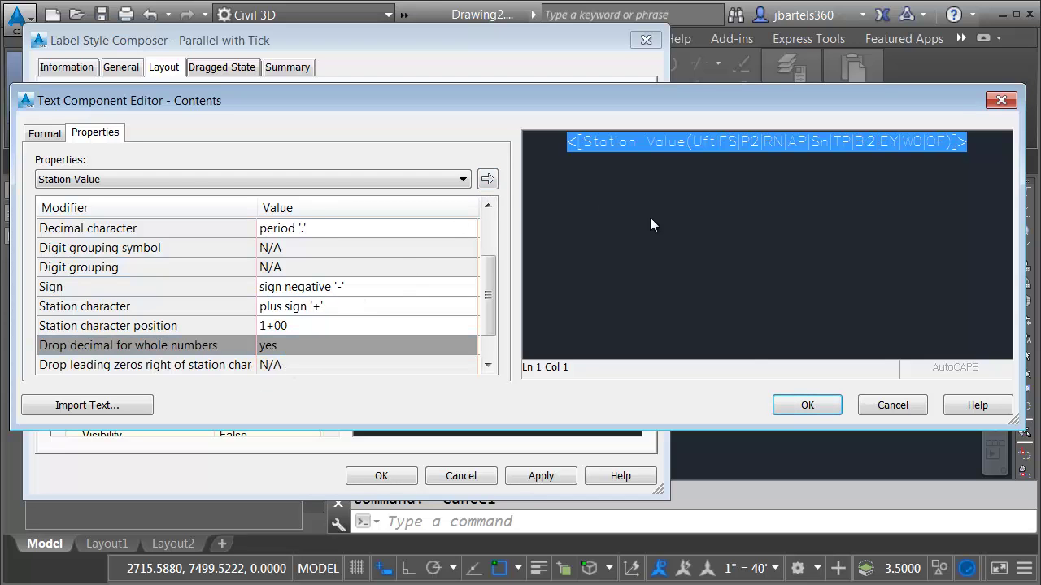
click(805, 404)
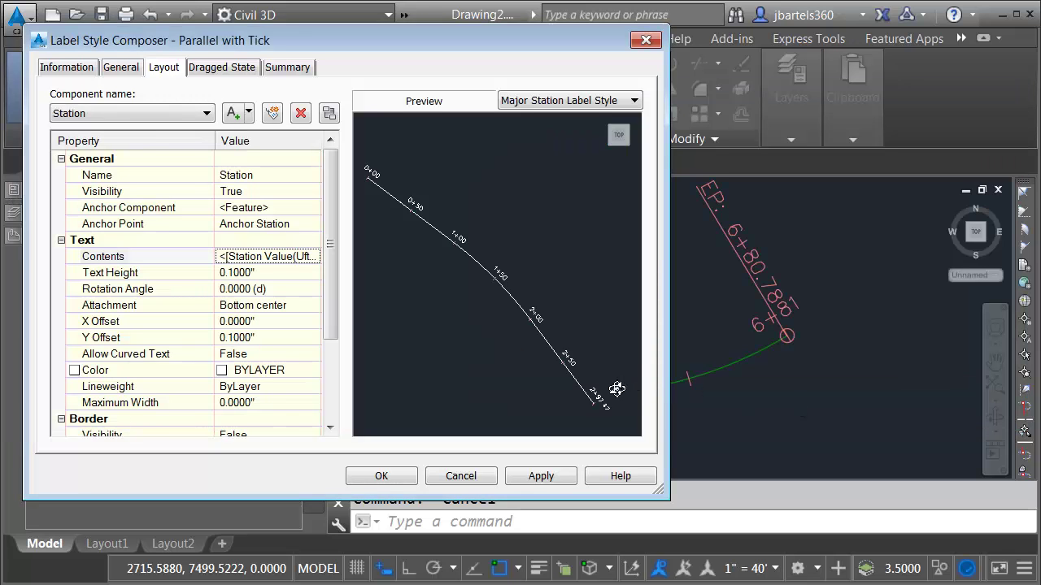
scroll(608, 391, up, 4)
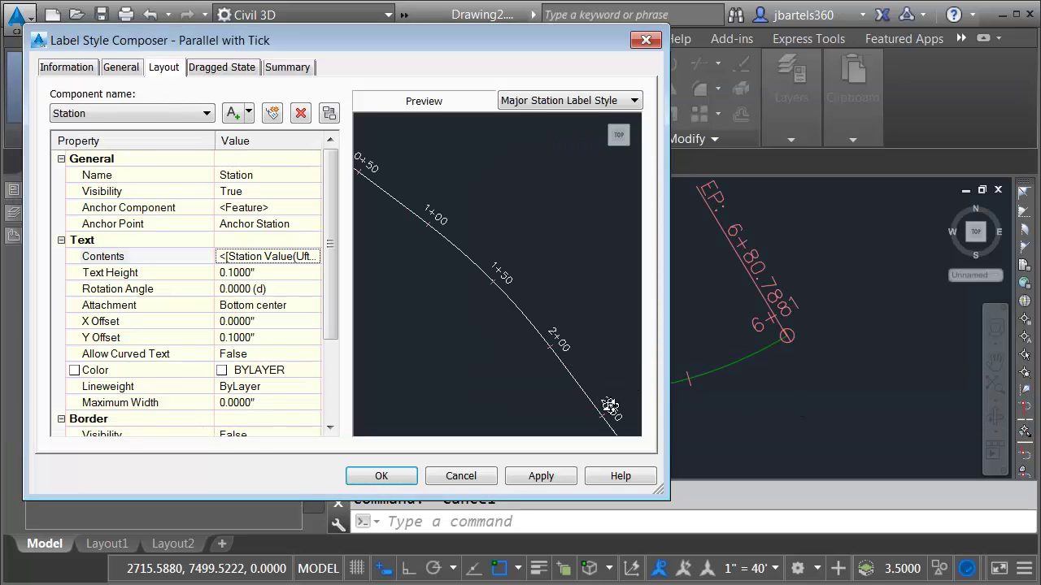
middle_drag(598, 392, 408, 169)
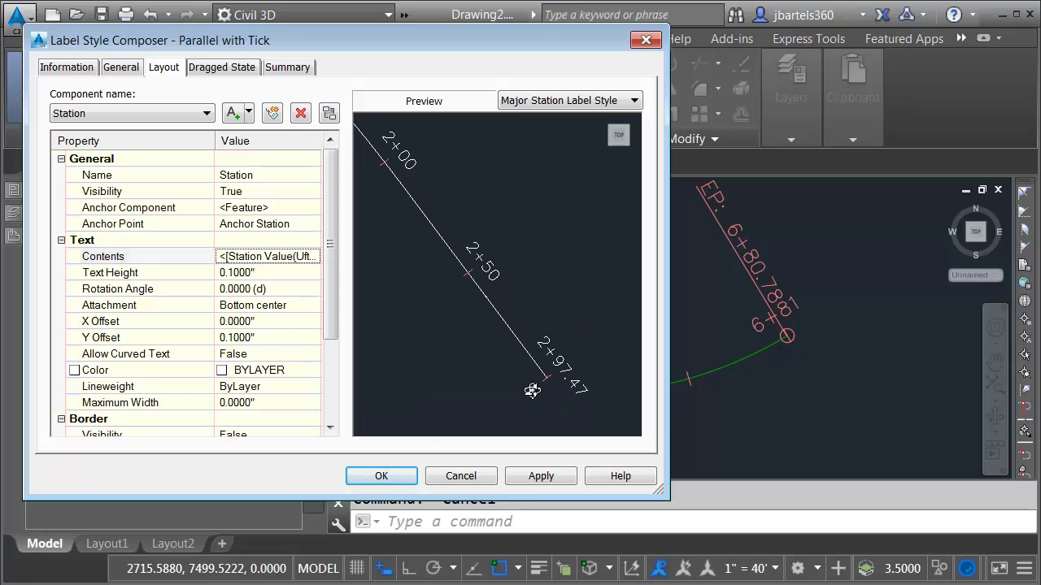
click(382, 477)
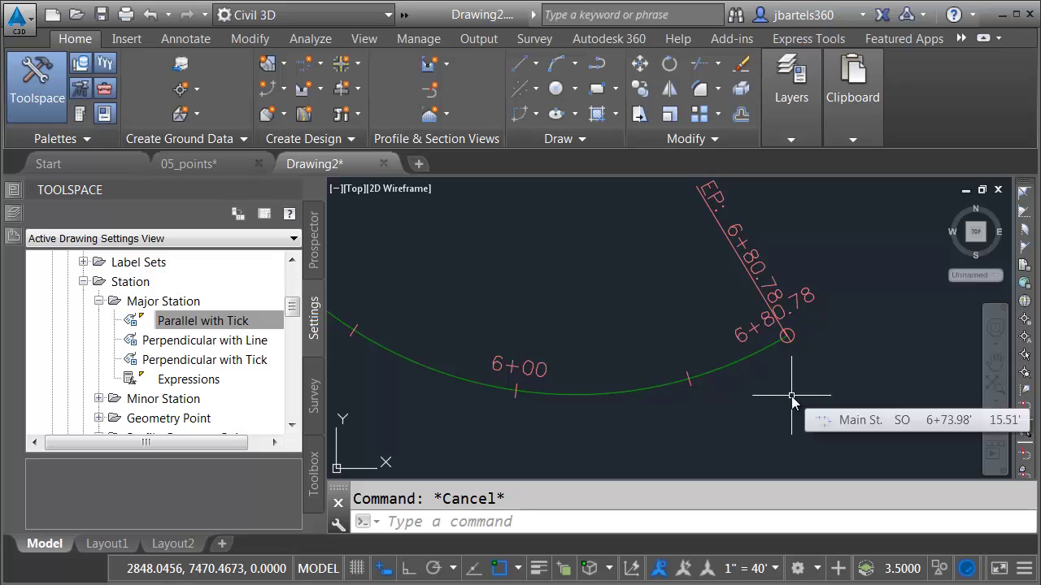
- Create a centerline layout alignment named Second St. with the Proposed style and the All Labels label set
scroll(780, 394, down, 5)
middle_drag(720, 346, 806, 353)
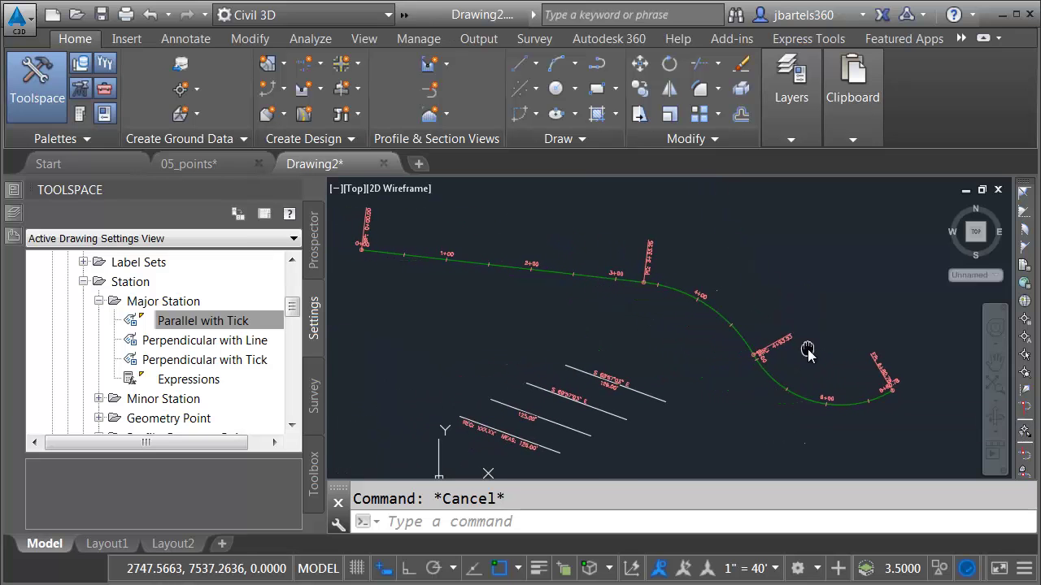
click(310, 65)
click(402, 96)
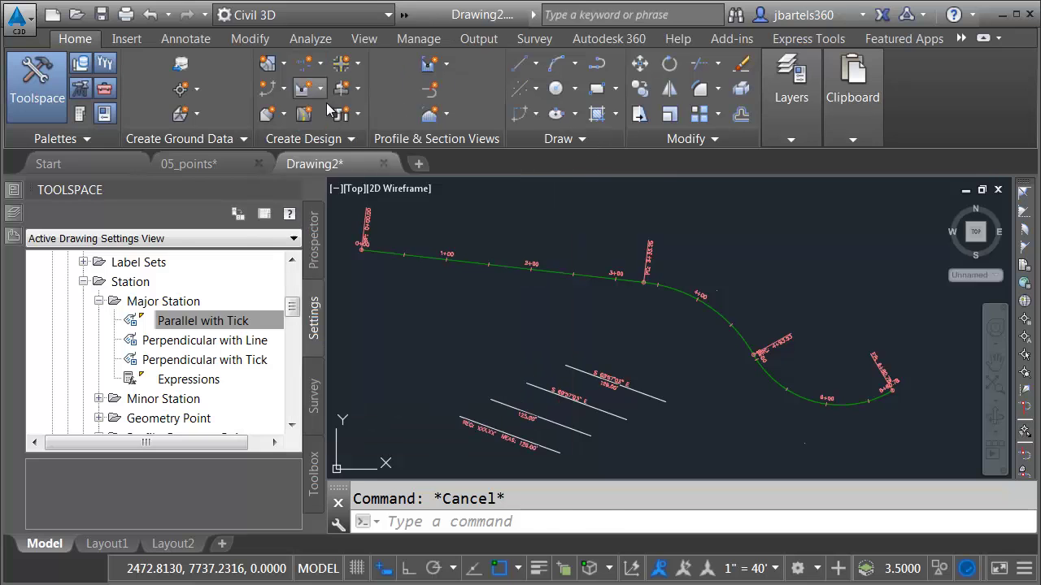
drag(225, 66, 45, 66)
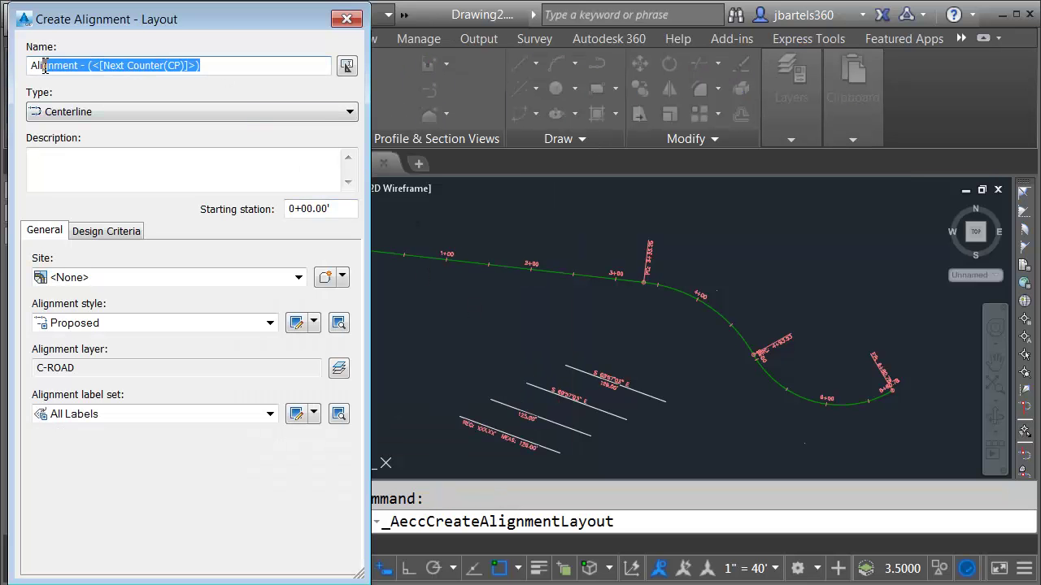
text(Second)
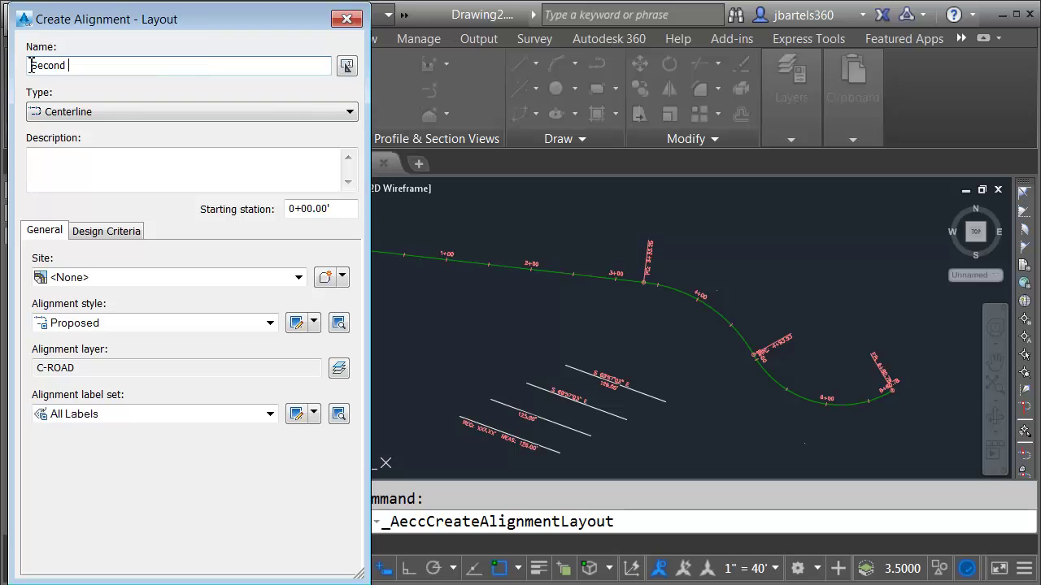
key(Return)
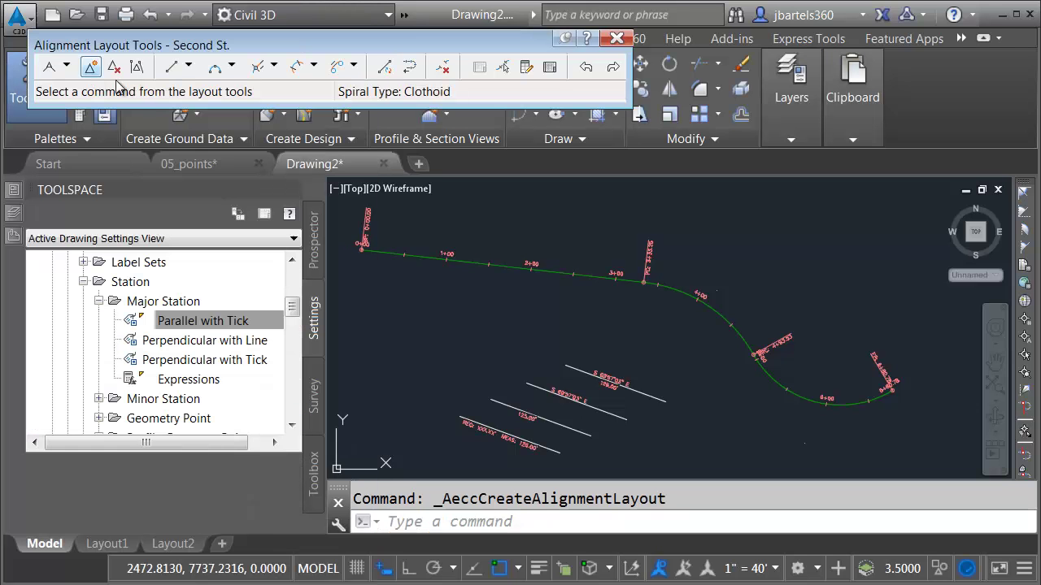
- Draw Second St. as a single straight tangent without curves, crossing Main St. just past its first PC, and finish the alignment layout
click(49, 68)
click(444, 365)
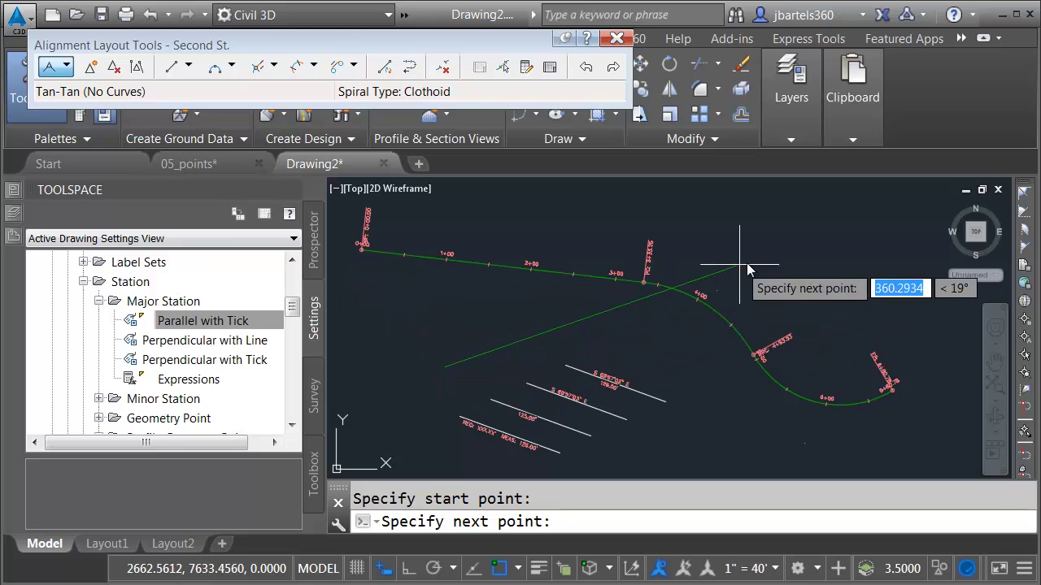
click(837, 230)
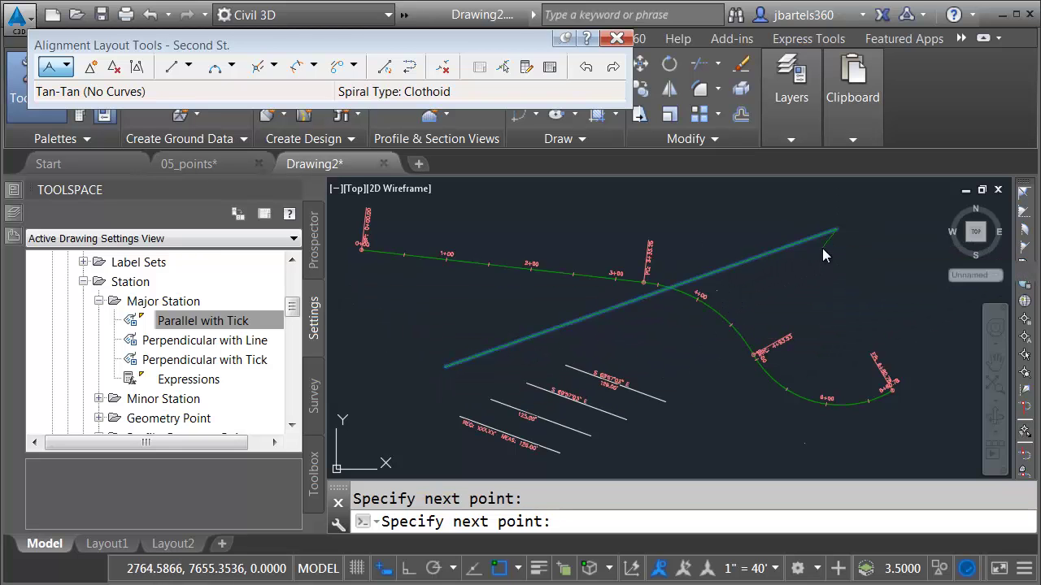
key(Return)
click(616, 38)
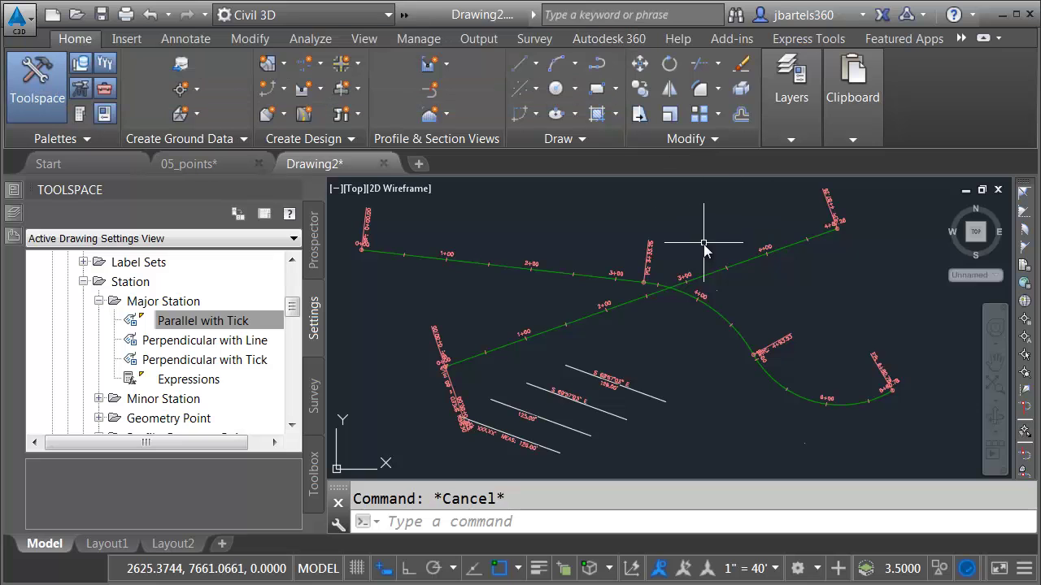
- Create a new alignment station offset label style named Station Intersection Label
scroll(674, 289, up, 5)
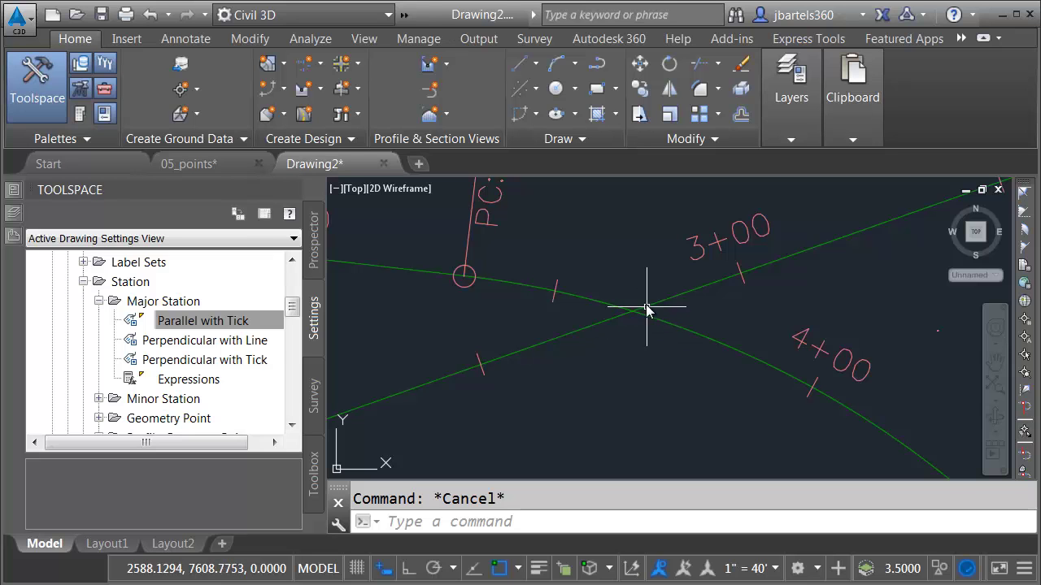
mouse_move(631, 357)
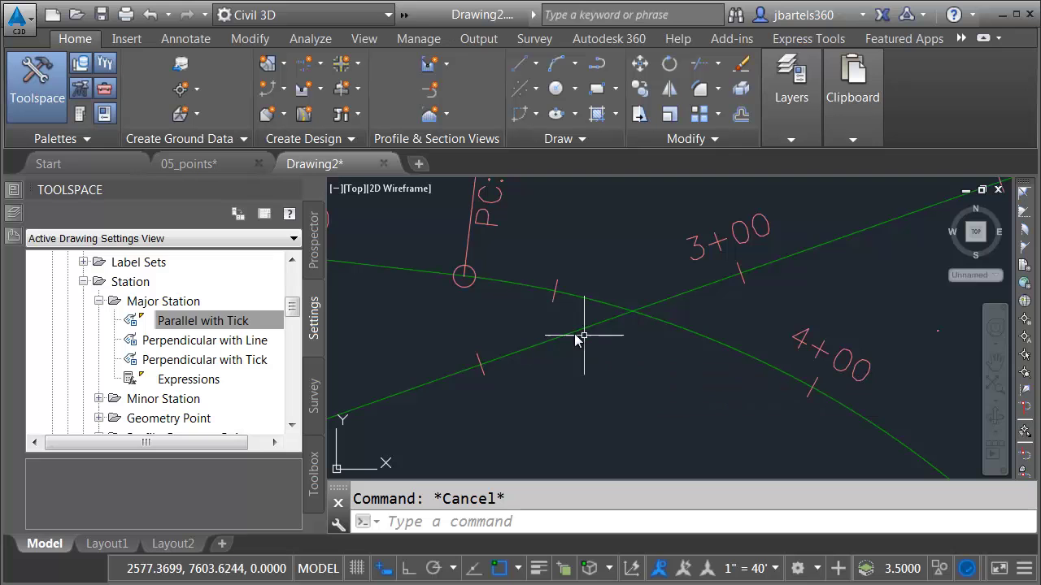
click(83, 282)
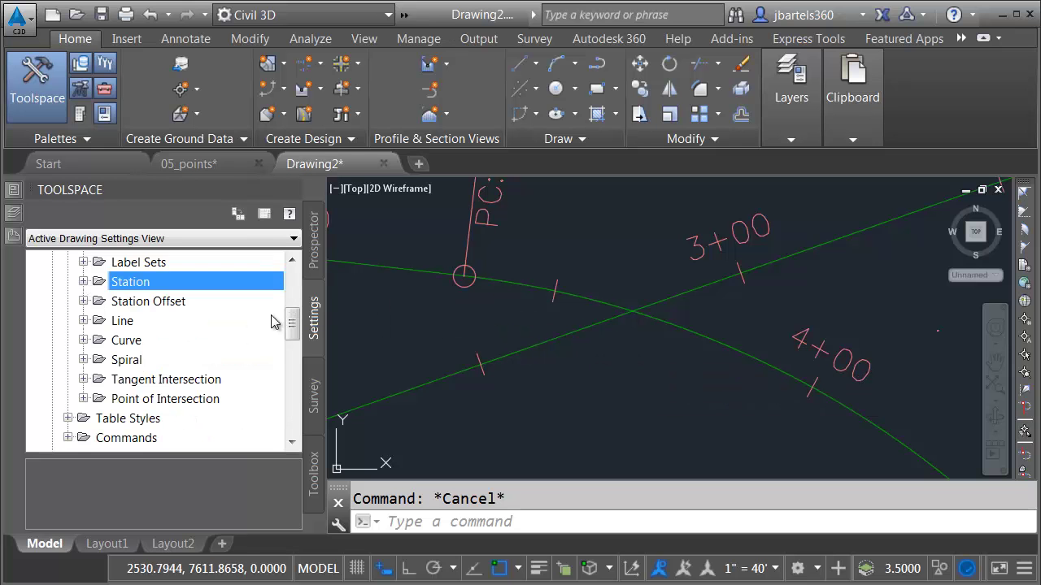
drag(292, 324, 292, 305)
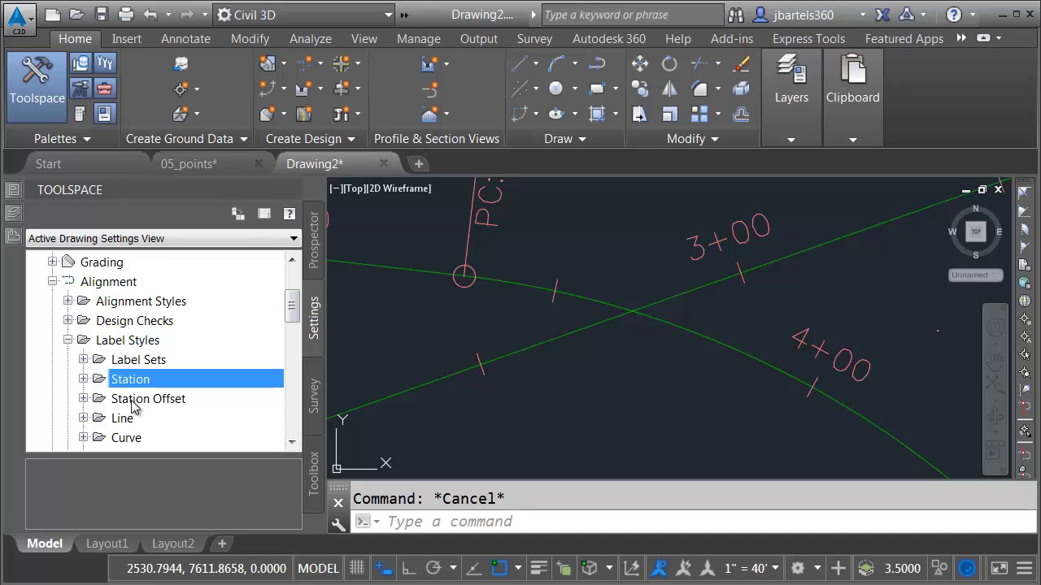
click(83, 398)
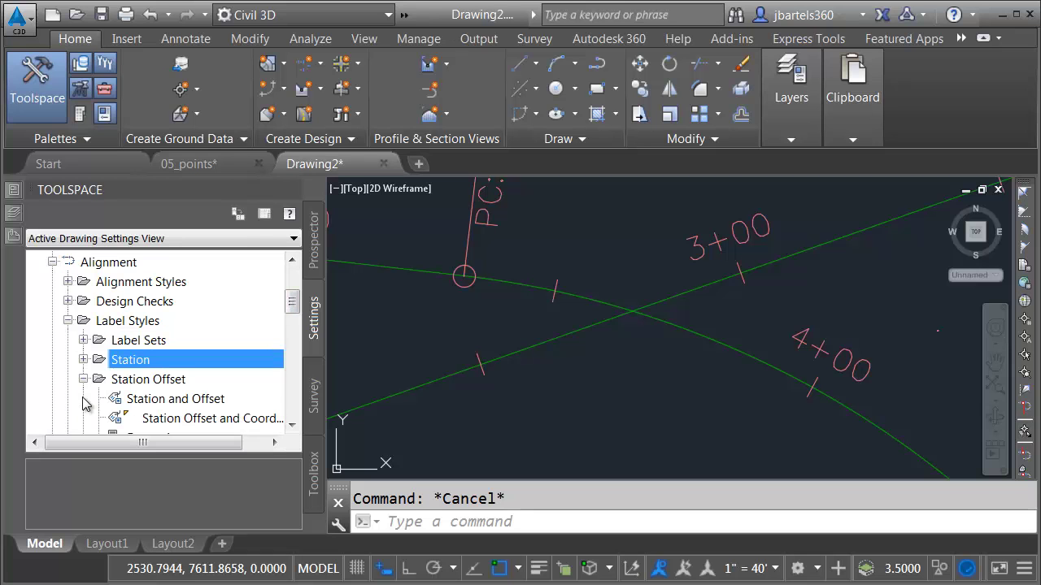
drag(292, 318, 292, 325)
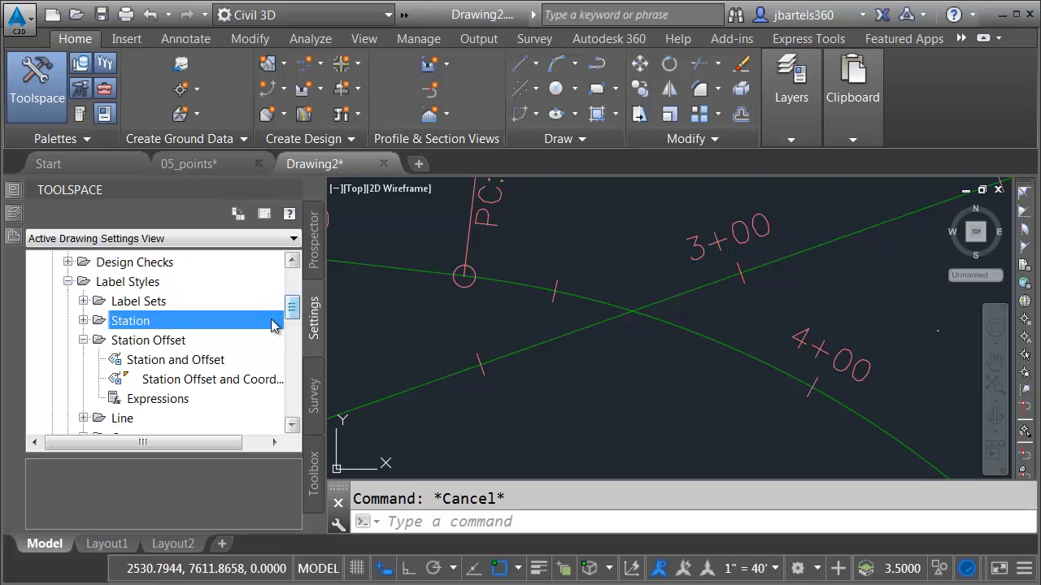
right_click(135, 344)
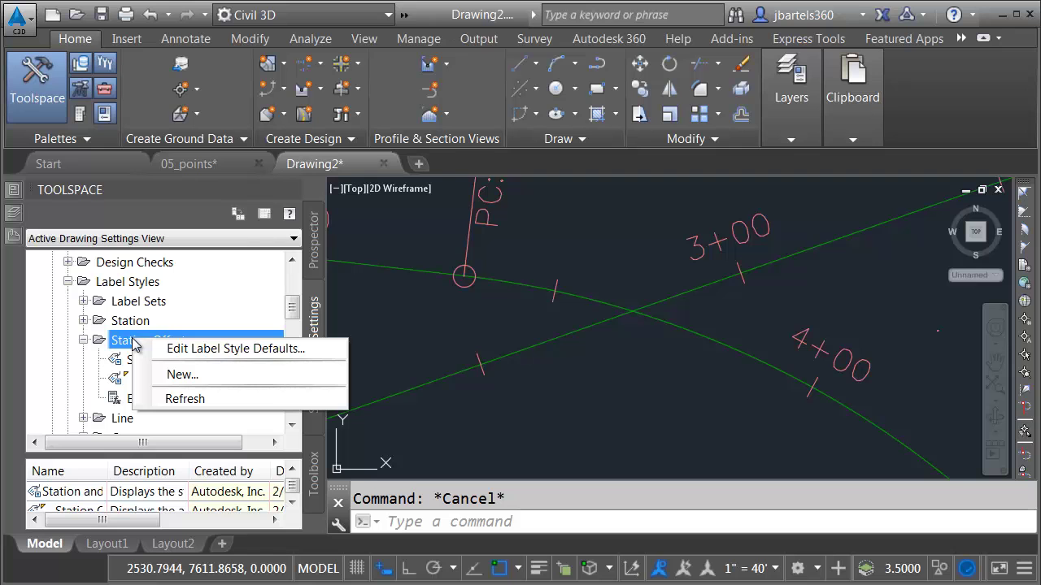
click(182, 374)
drag(232, 118, 46, 118)
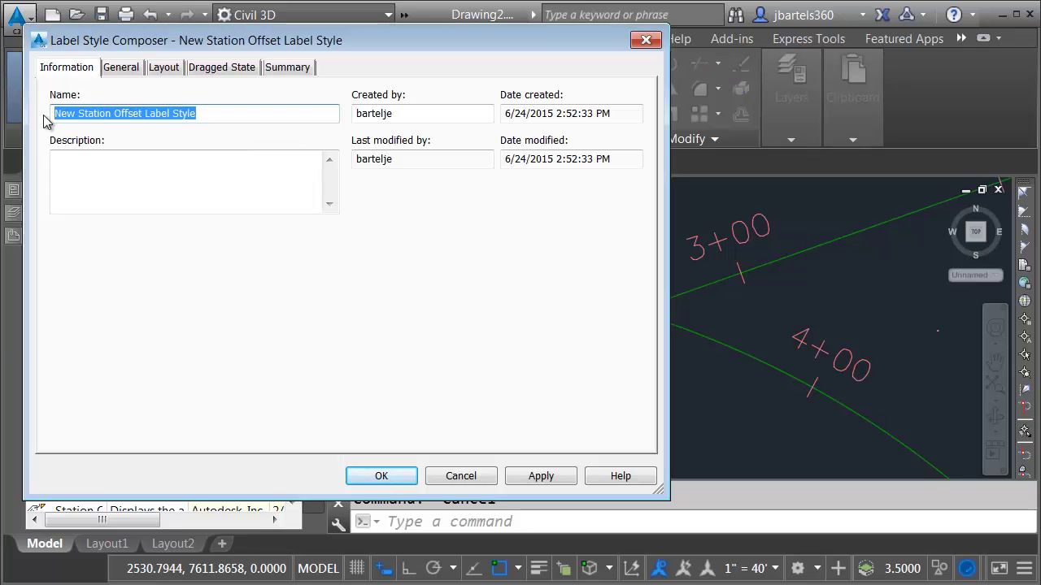
text(Station )
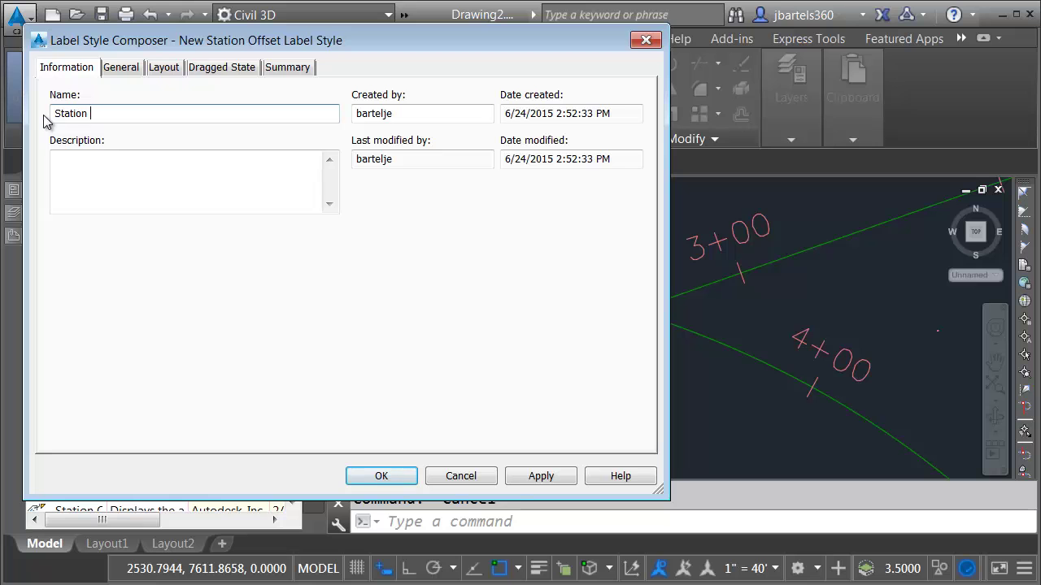
text(Intersection Label)
- Delete the default Station Offset component from the label style's layout
click(161, 70)
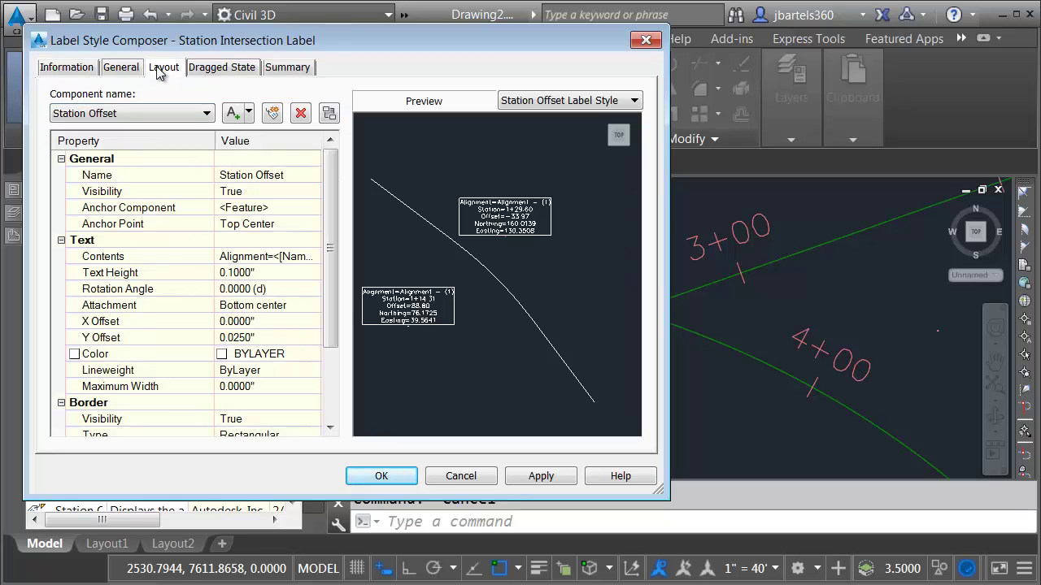
click(185, 114)
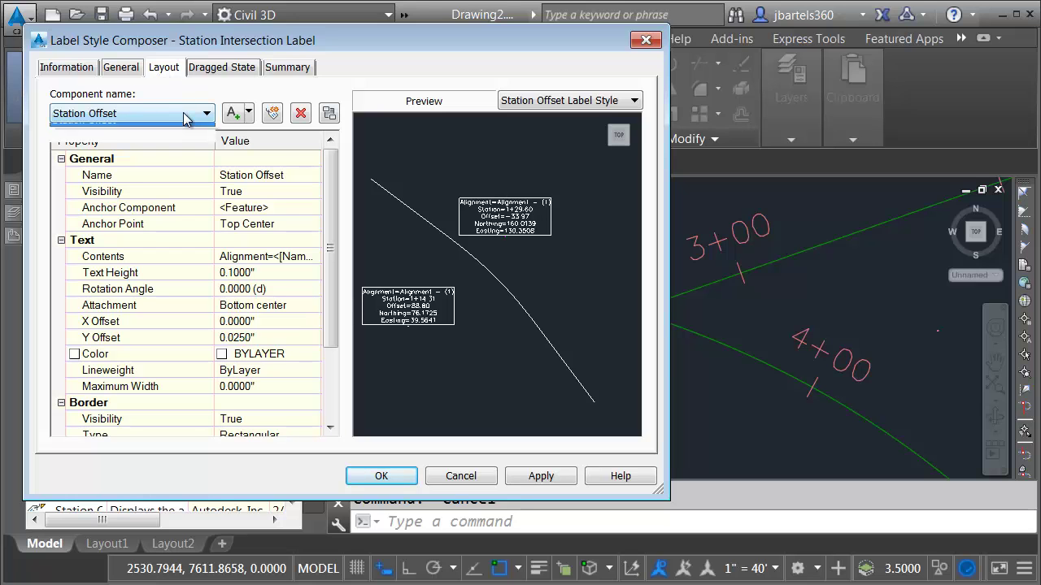
click(186, 118)
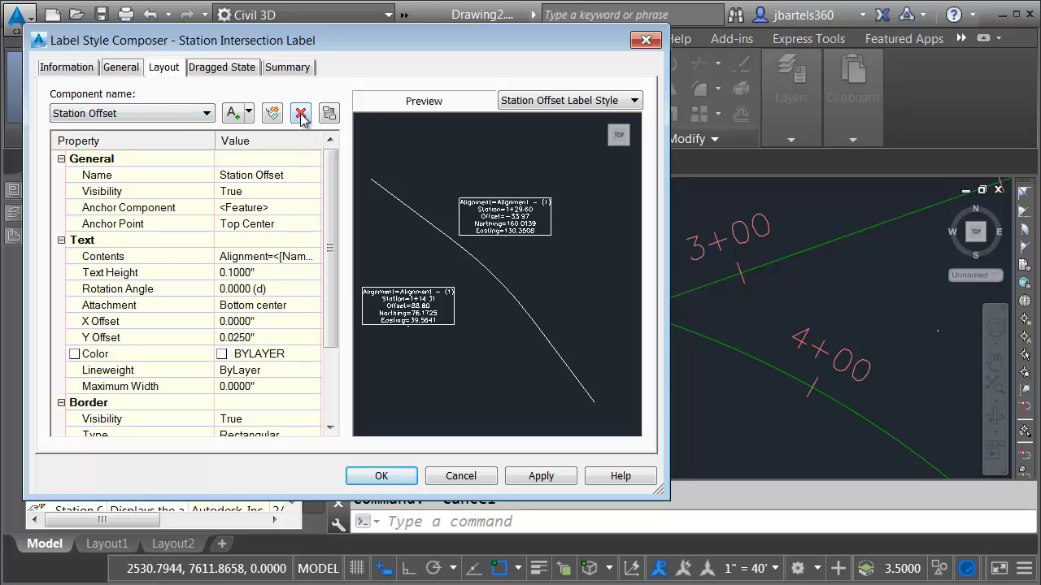
click(301, 114)
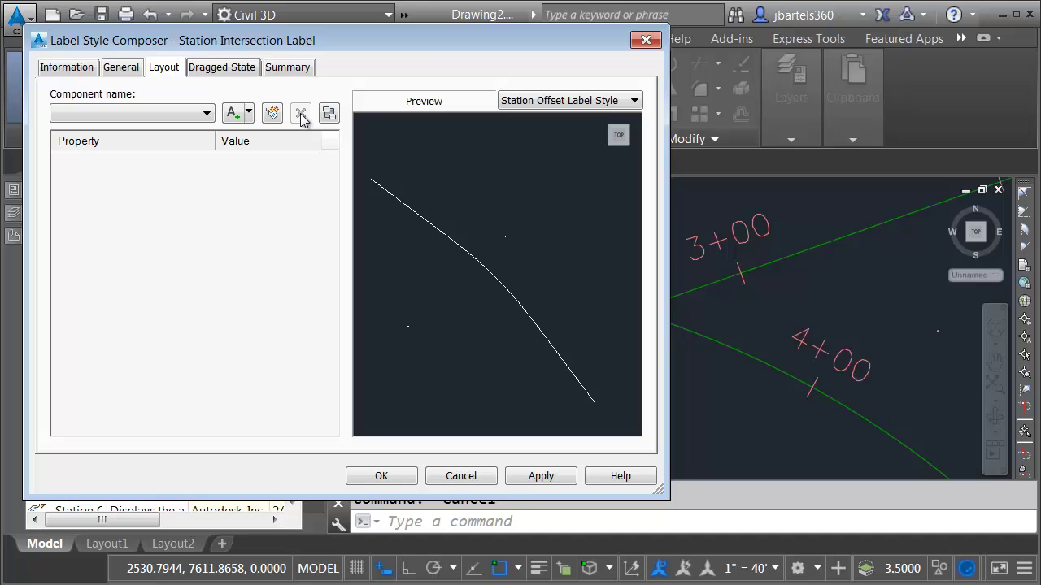
- Add a text component to the label style and name it Primary Station Label
click(232, 119)
click(271, 180)
text(Primary Station Label)
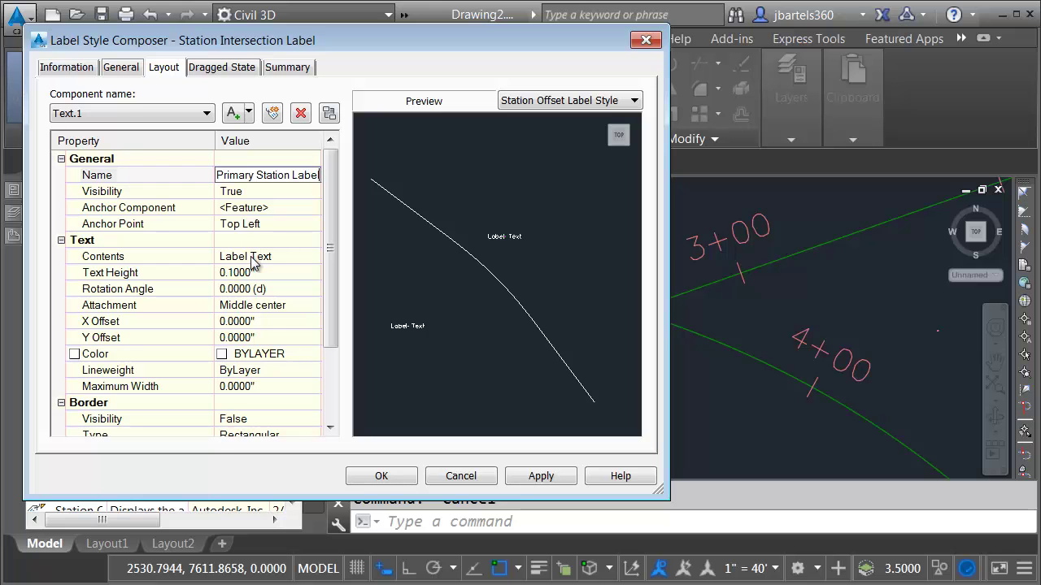
- Replace the Primary Station Label's placeholder contents with the Alignment Name property, preserving case
click(250, 257)
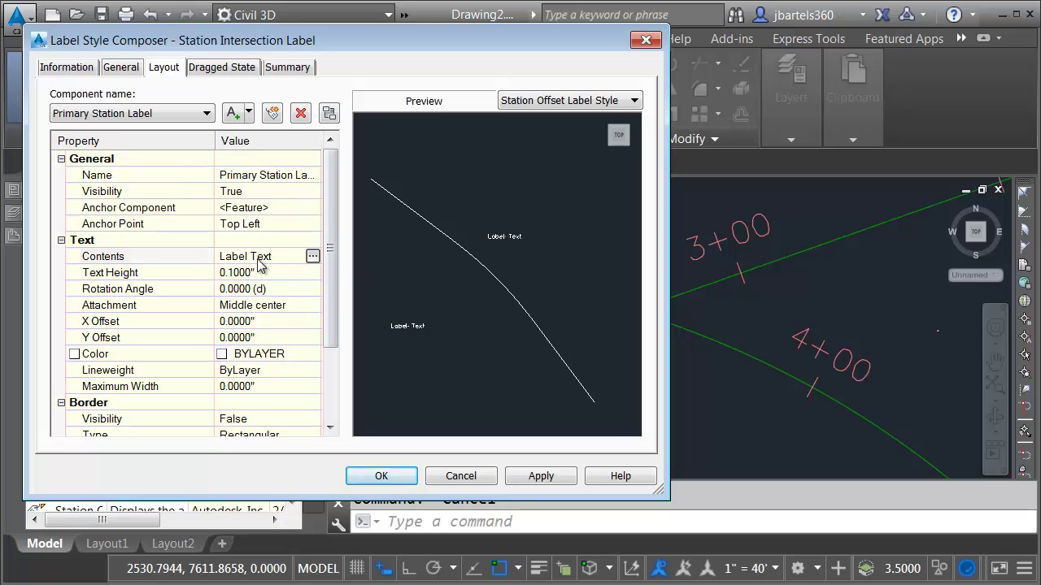
click(313, 257)
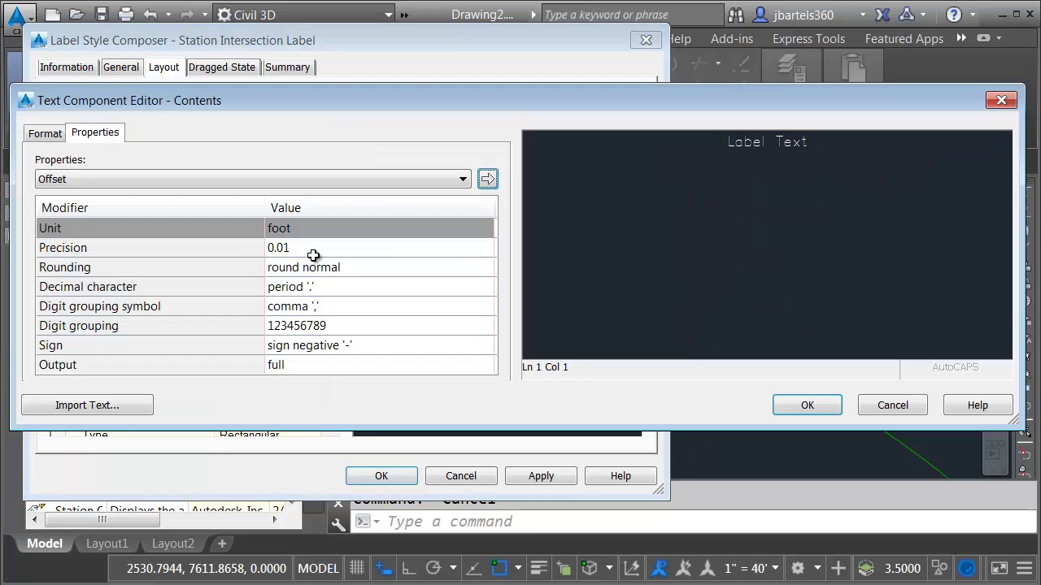
drag(815, 143, 731, 146)
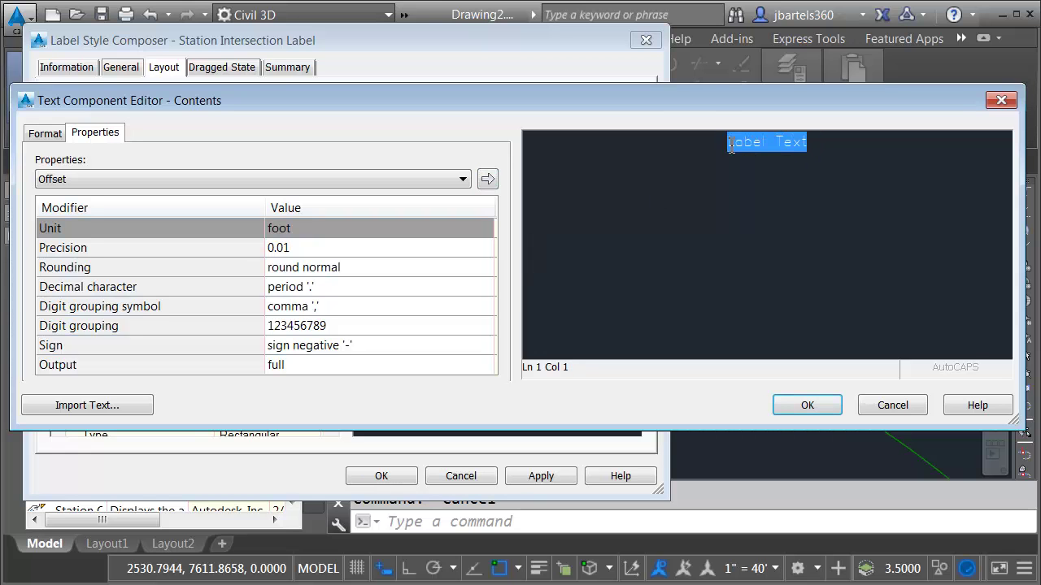
click(302, 182)
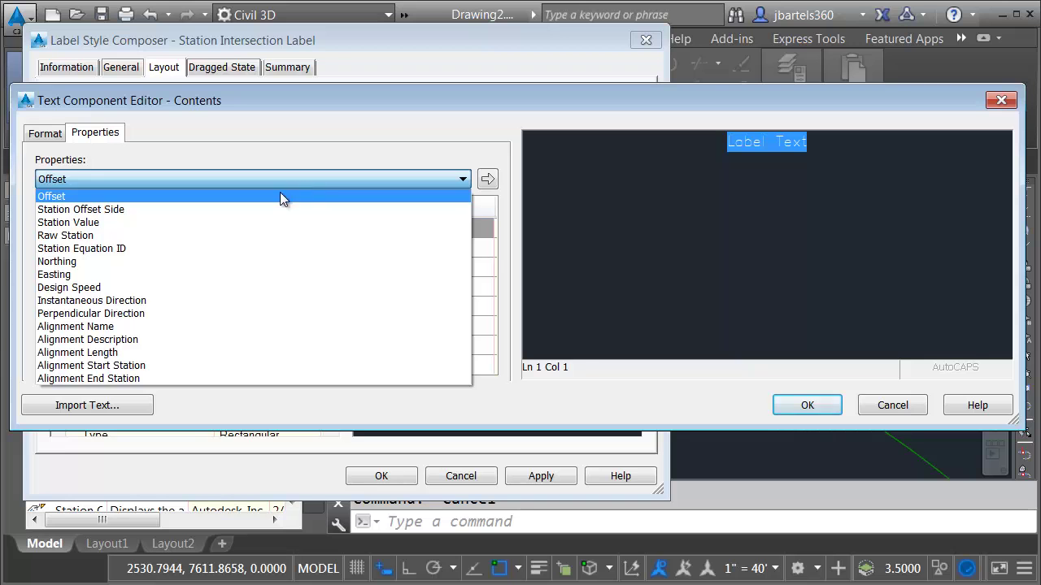
click(121, 327)
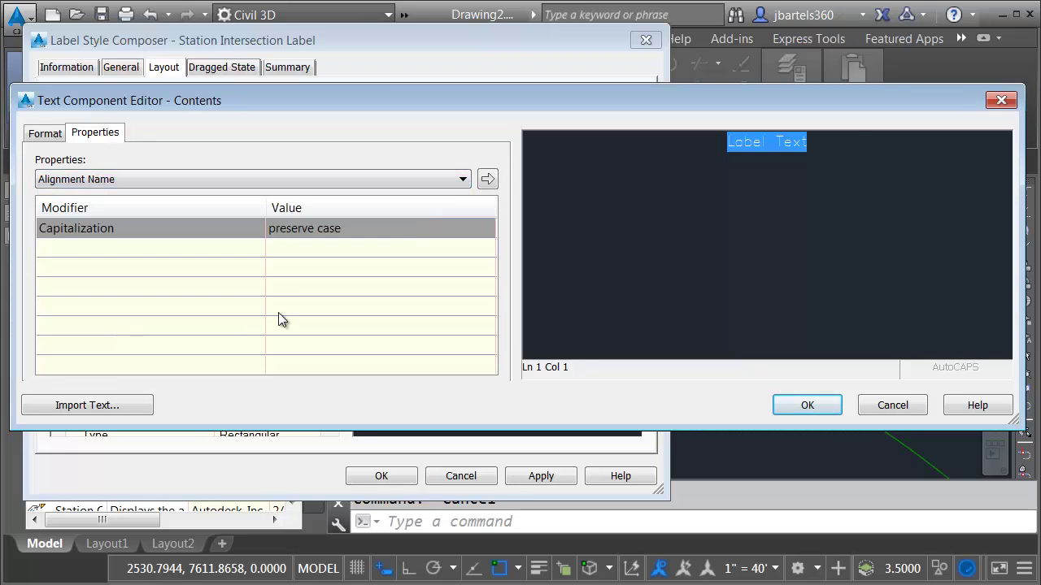
click(487, 179)
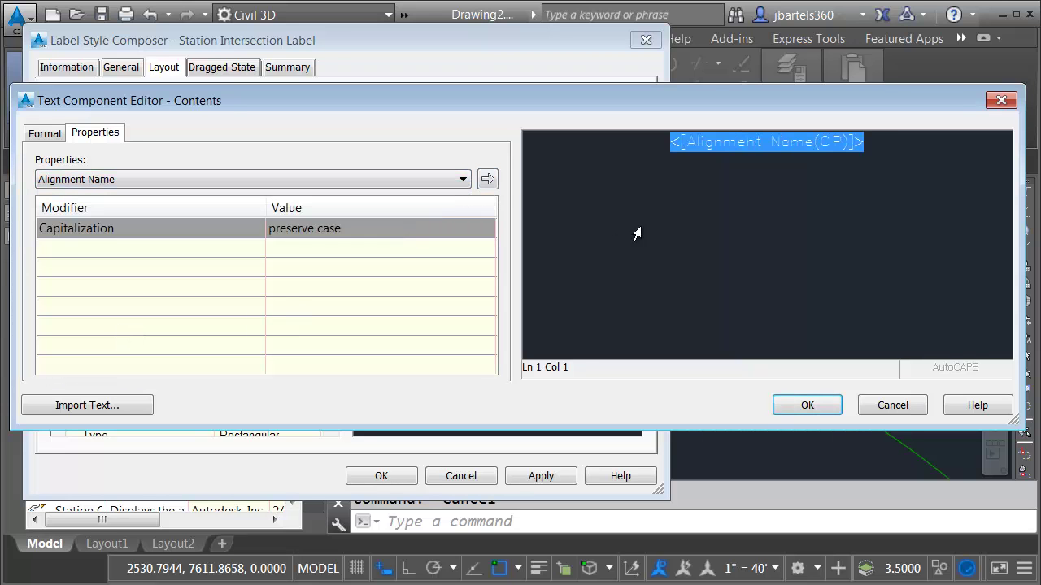
- Append a hyphen and the Station Value property at 0.01 precision after the alignment name, and accept the text contents
click(876, 153)
text(-)
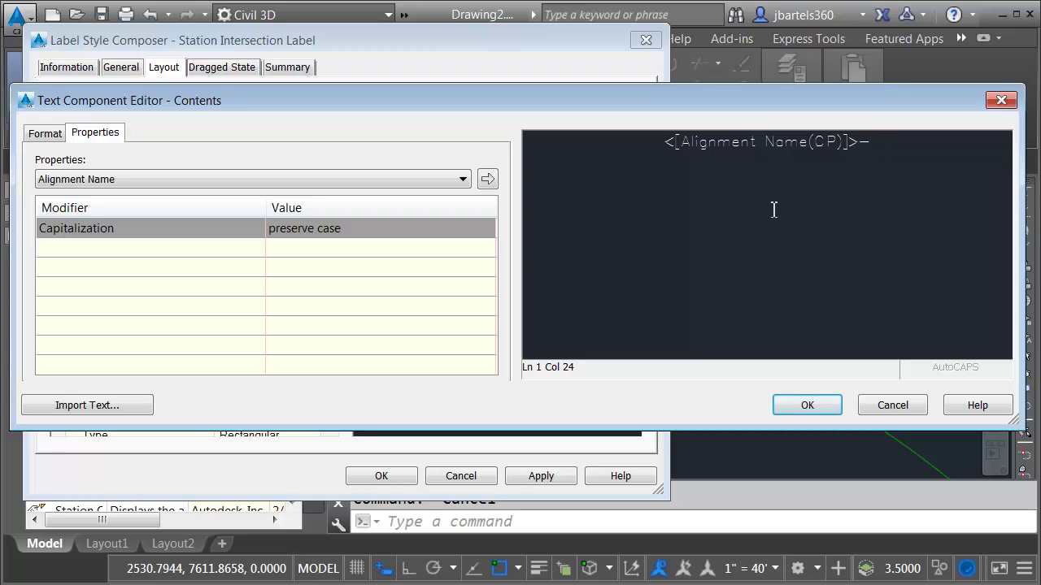
click(461, 179)
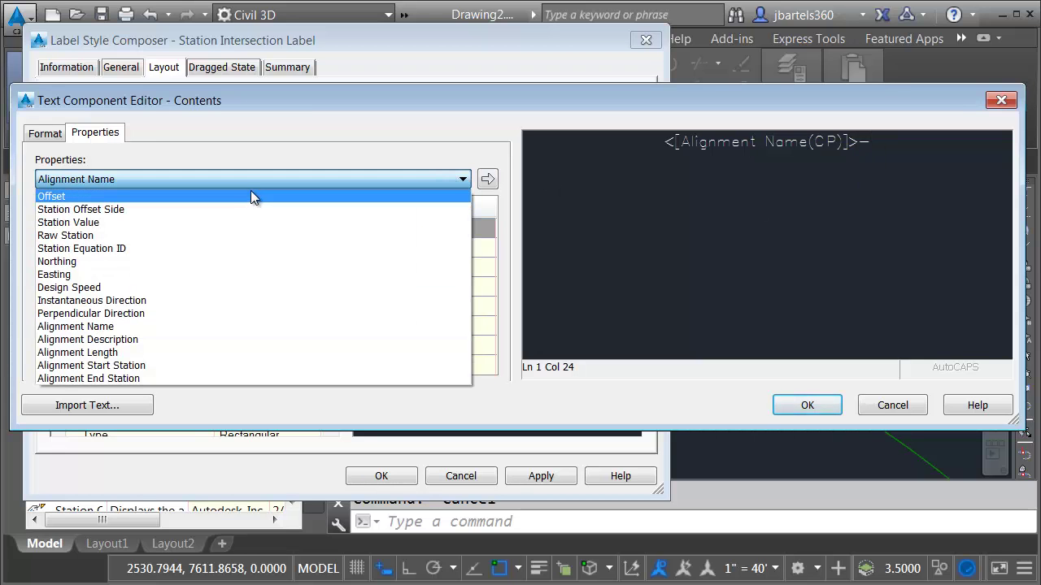
click(220, 222)
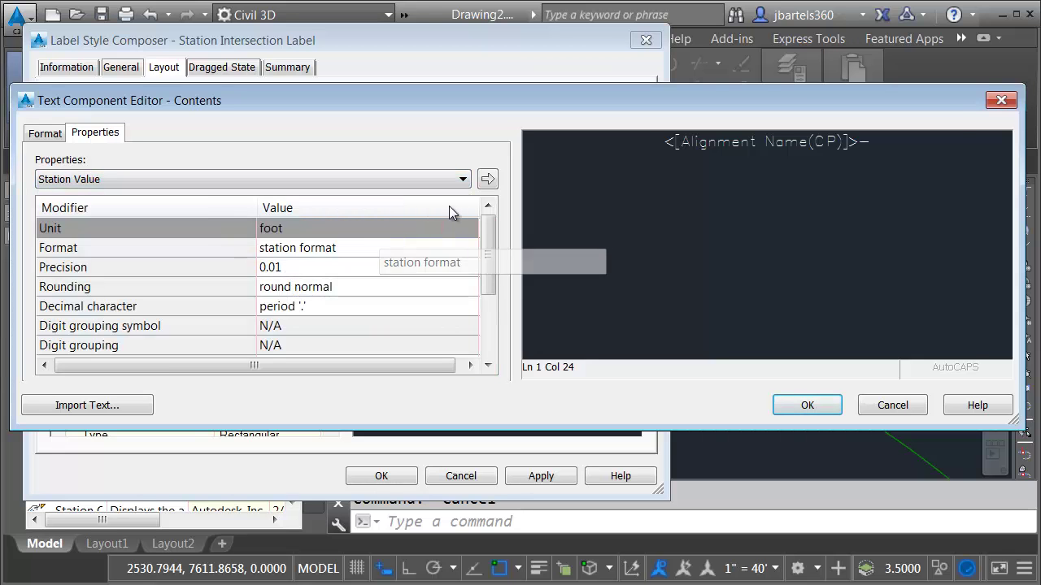
click(487, 179)
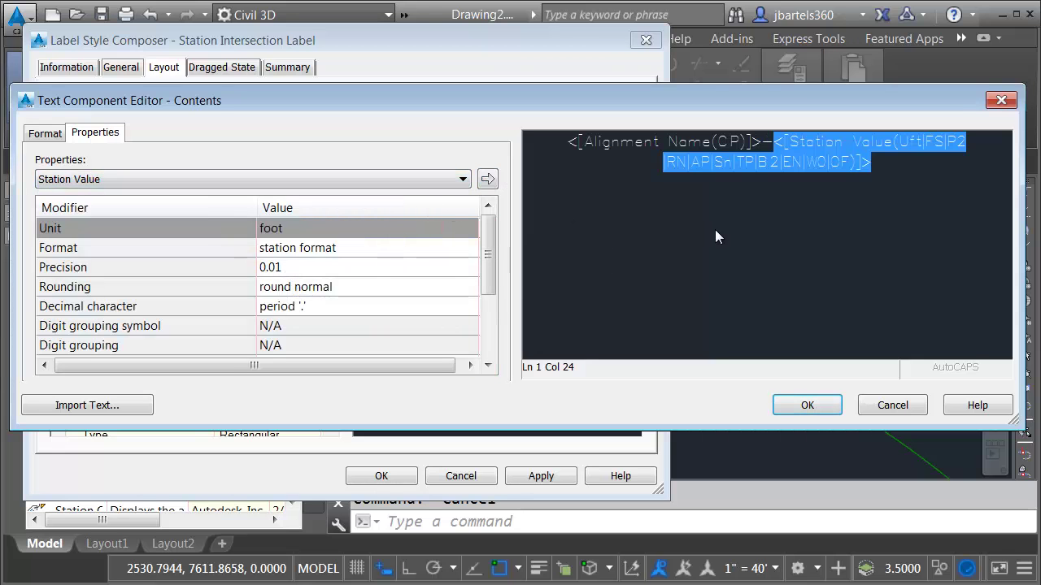
click(801, 405)
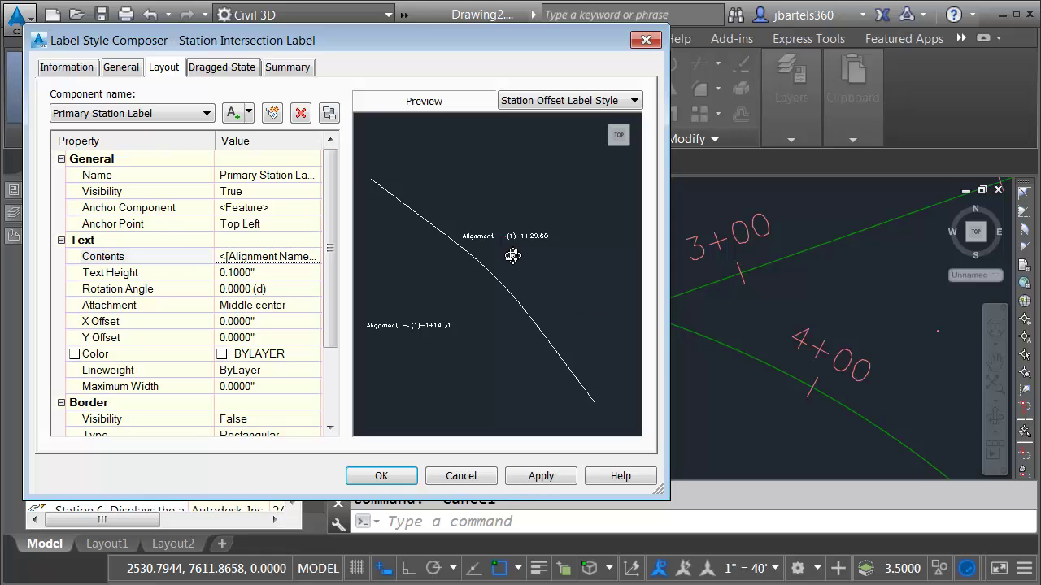
- Add a reference text component of type Alignment to the label style and name it Secondary alignment label
scroll(512, 256, up, 5)
middle_drag(513, 242, 500, 270)
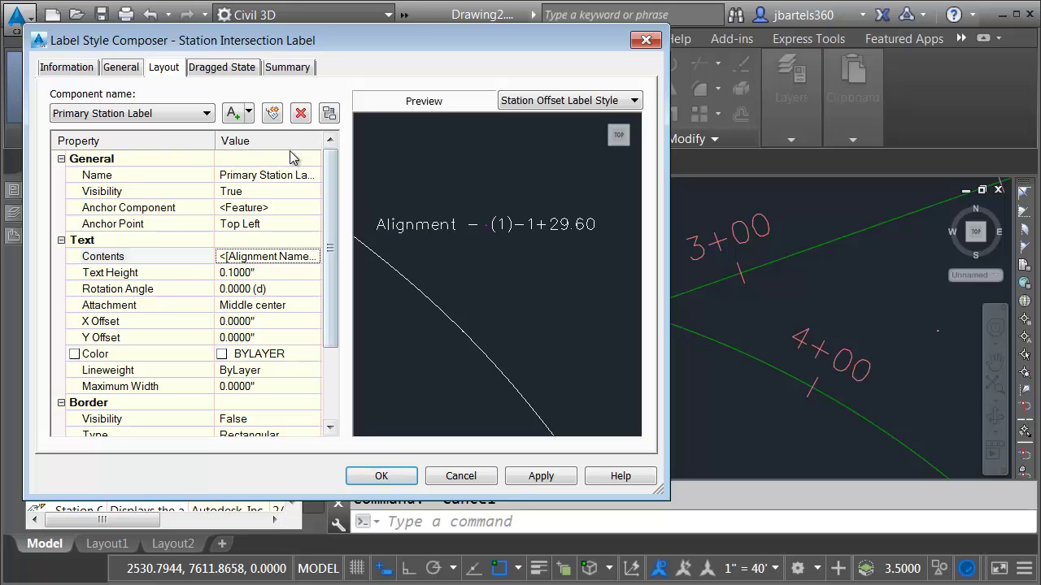
click(249, 113)
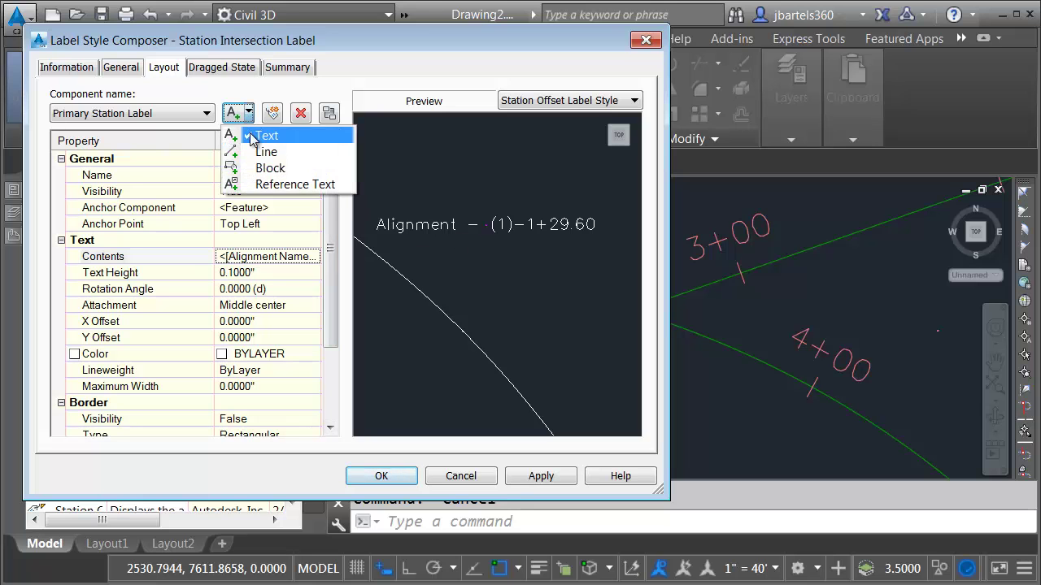
click(258, 185)
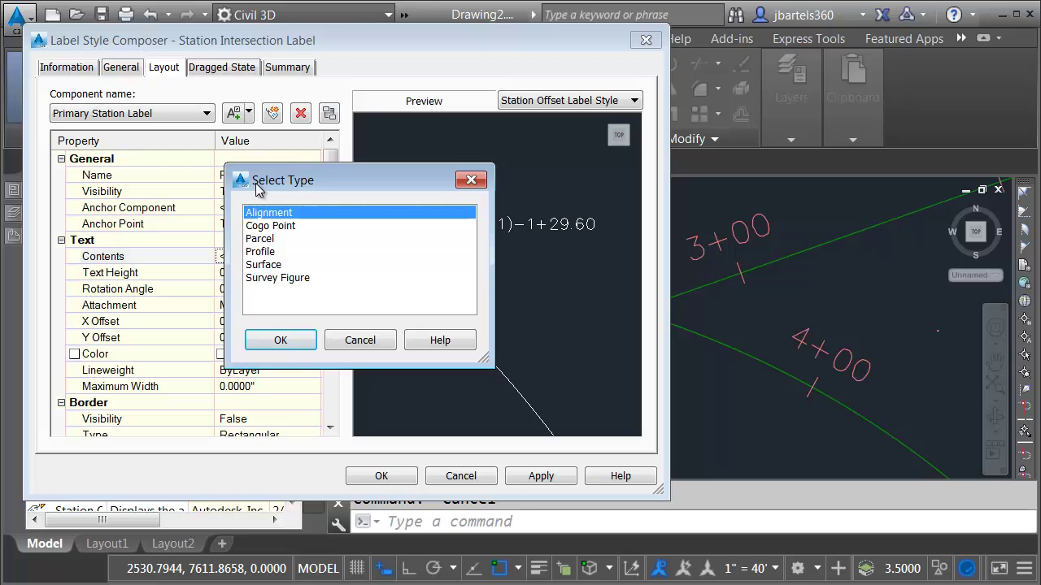
click(278, 341)
click(286, 175)
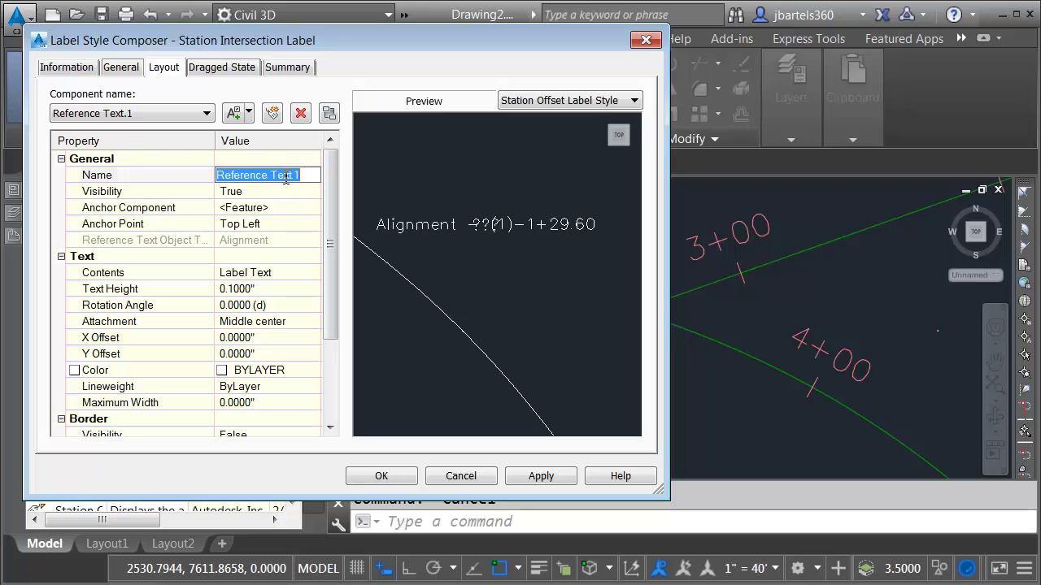
text(S)
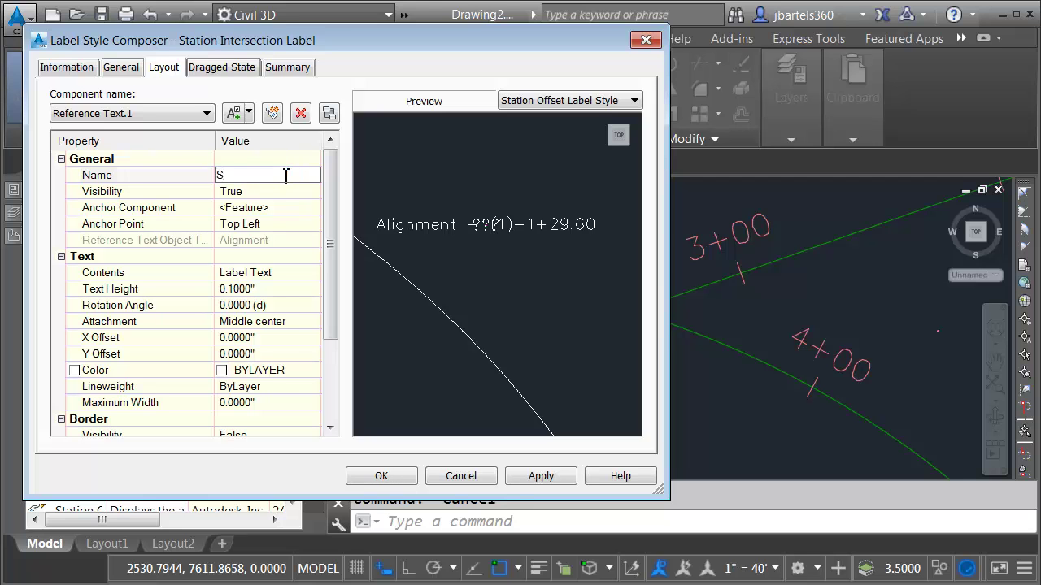
text(econdary alignment label)
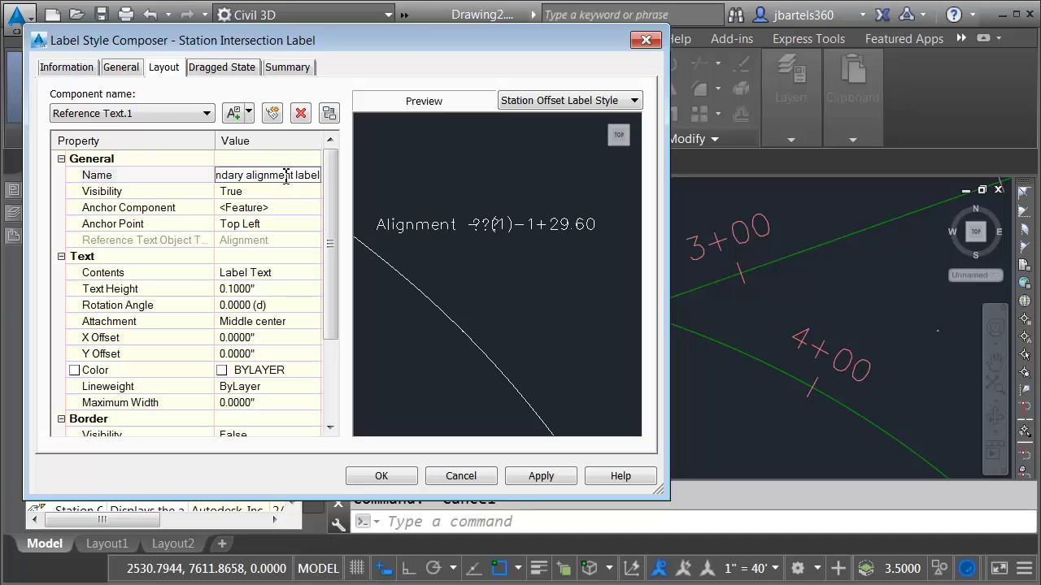
- Anchor the secondary alignment label to the Primary Station Label's Bottom Left point and set its attachment to Top left
click(270, 207)
click(286, 208)
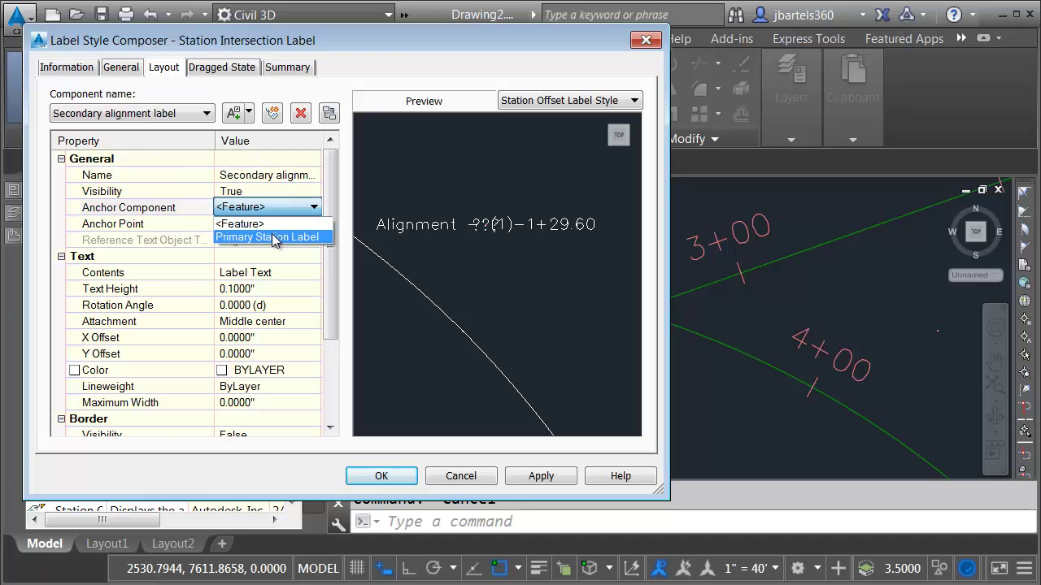
click(272, 225)
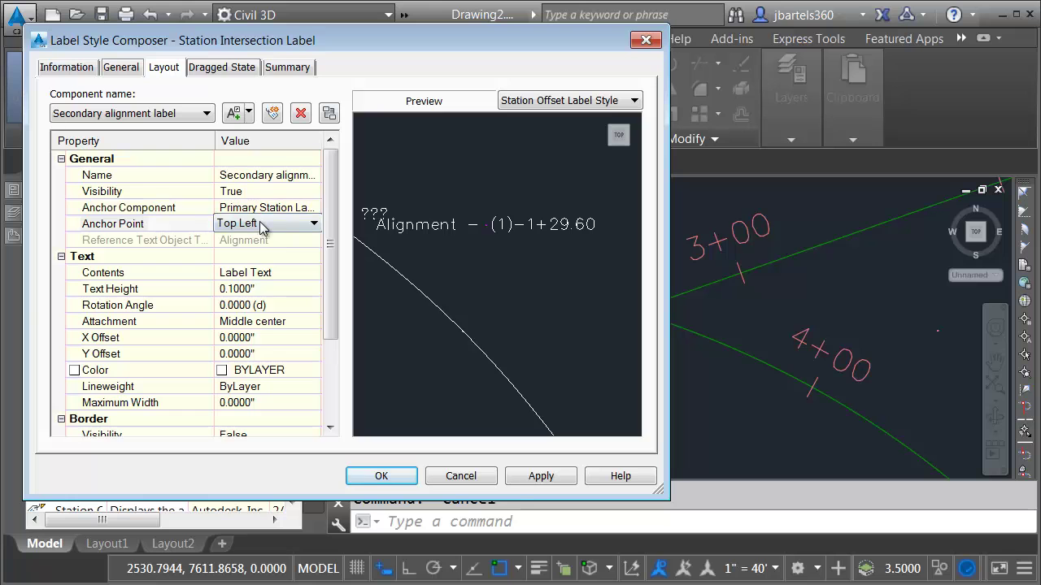
click(274, 224)
click(272, 320)
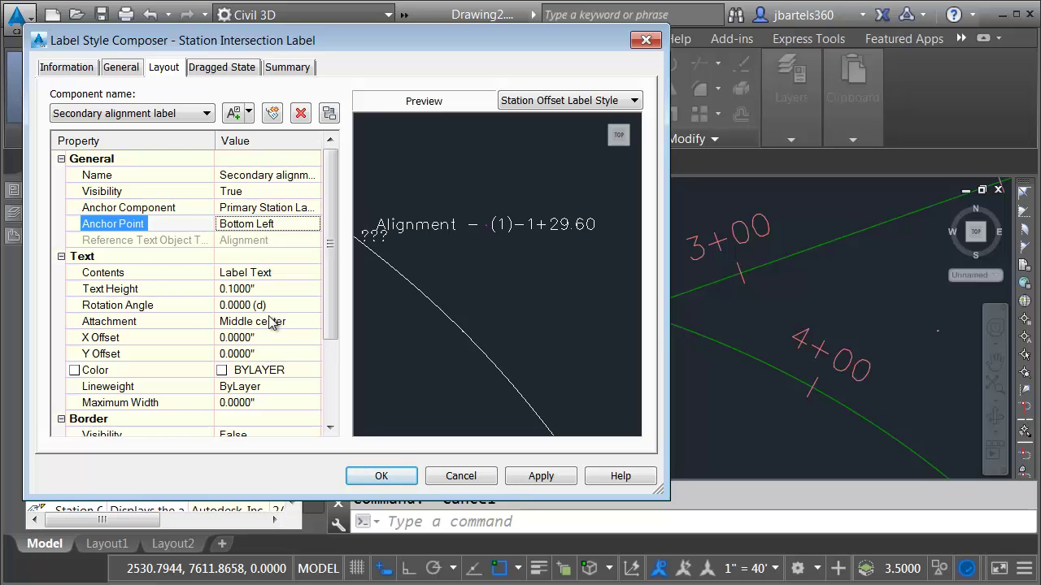
click(264, 324)
click(272, 325)
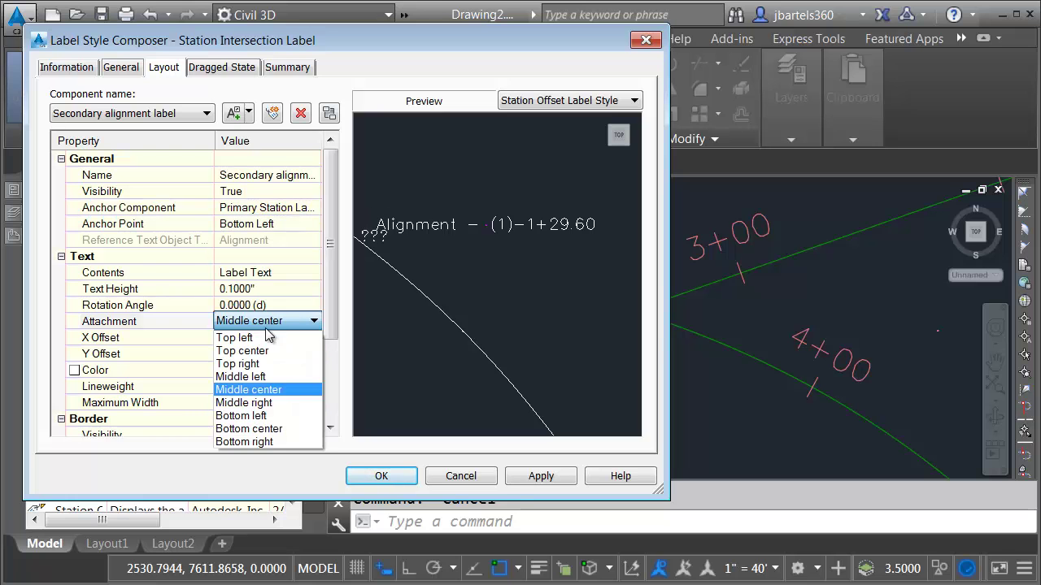
click(268, 339)
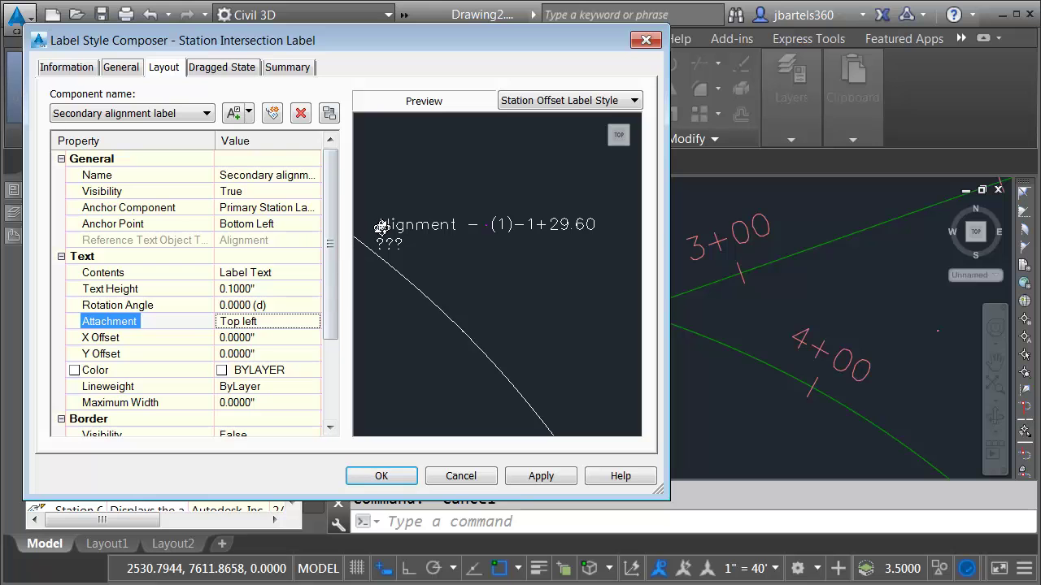
- Replace the secondary alignment label's placeholder contents with the Alignment Name property, preserving case
click(260, 277)
click(313, 274)
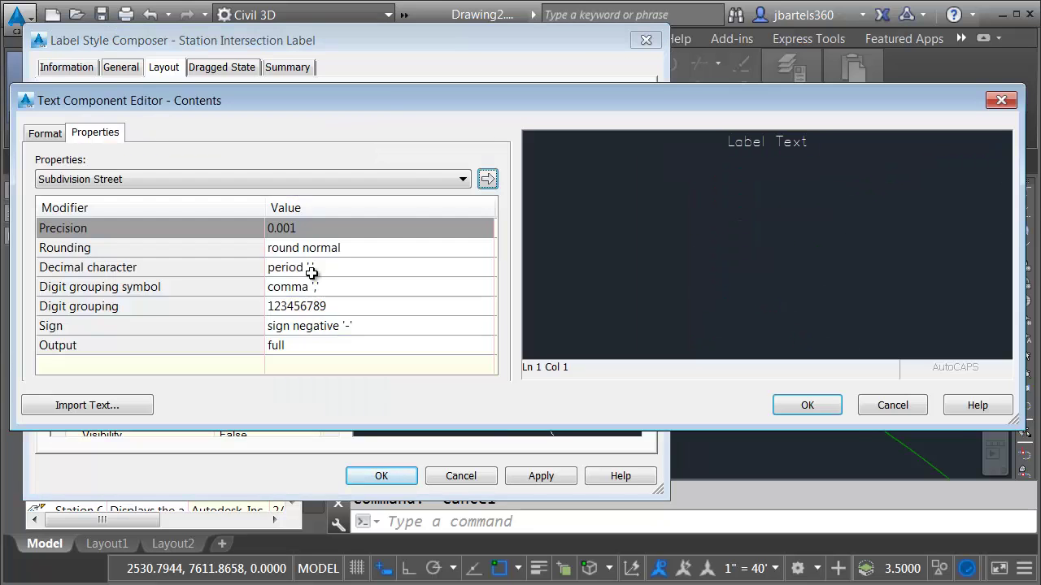
drag(810, 141, 725, 141)
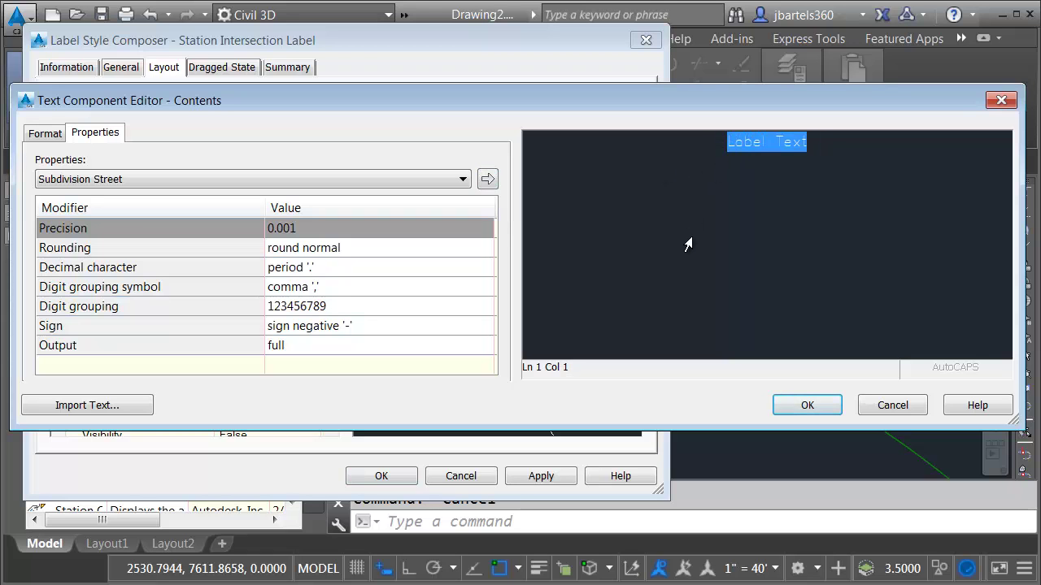
click(467, 180)
drag(464, 216, 463, 340)
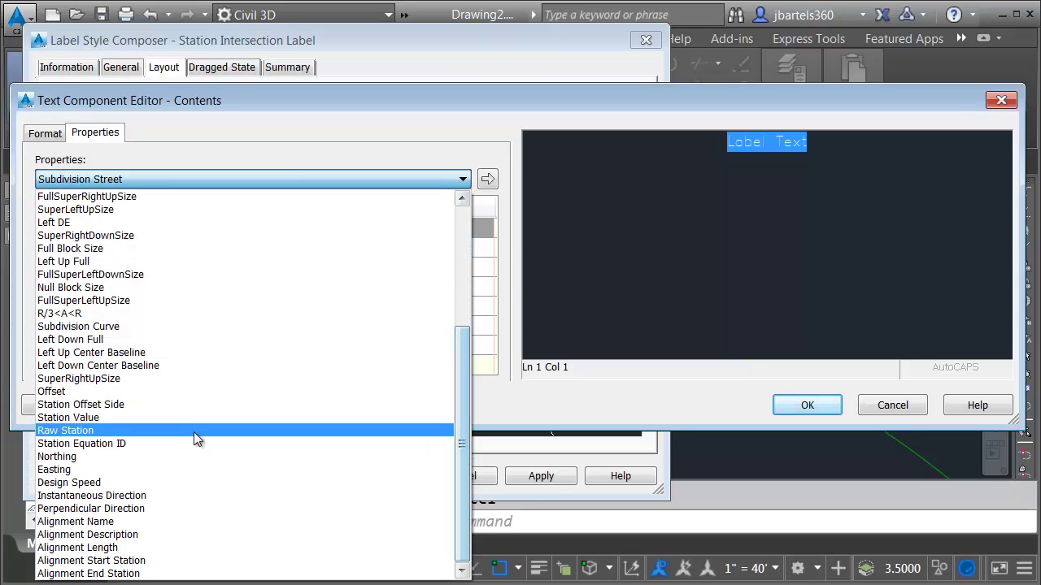
click(142, 523)
click(488, 179)
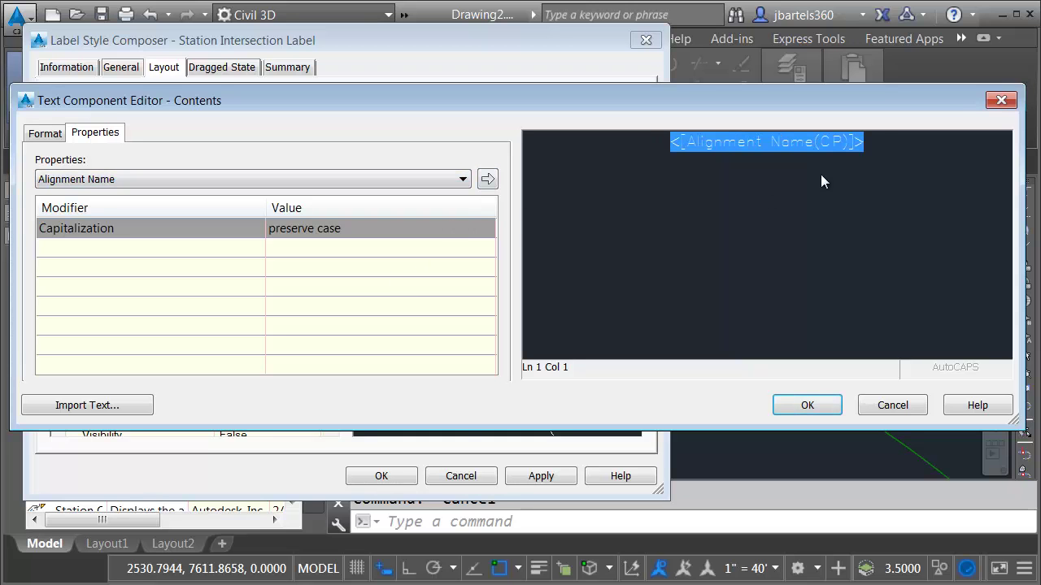
- Append a hyphen and the Station Value property at 0.01 precision to the secondary label, and accept the contents and the label style
click(877, 141)
text(-)
click(462, 179)
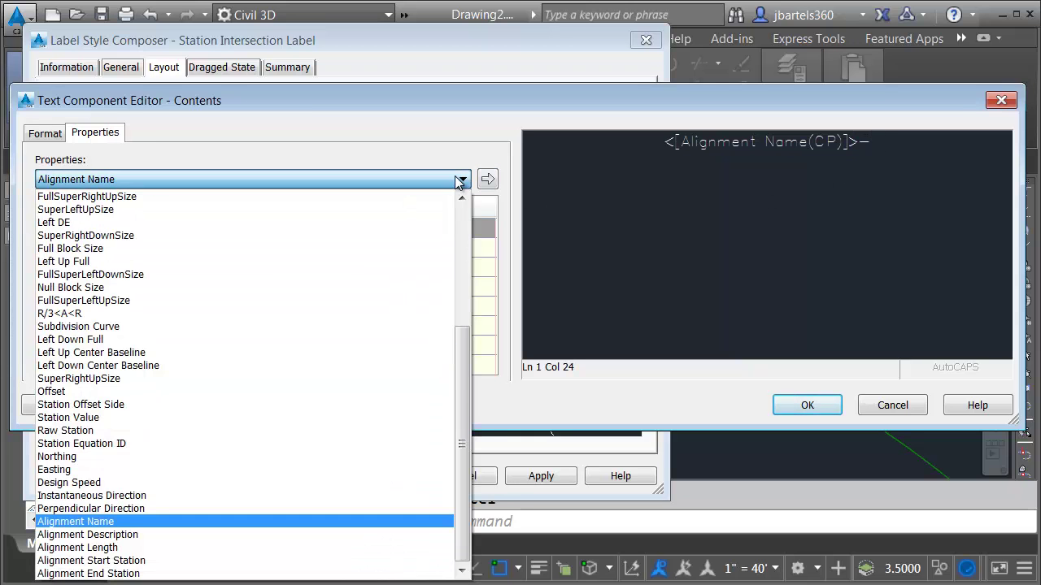
click(274, 415)
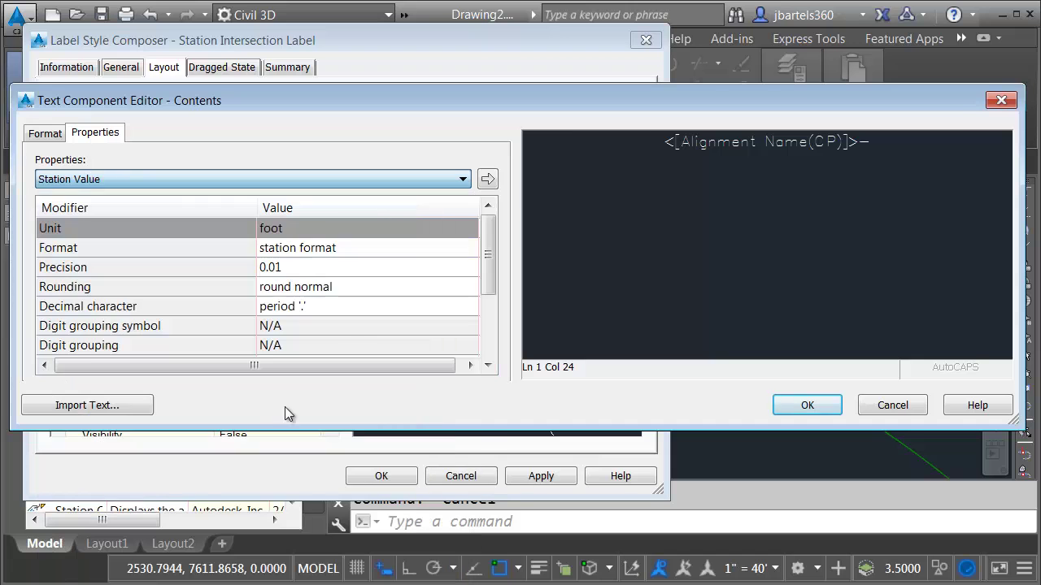
click(488, 179)
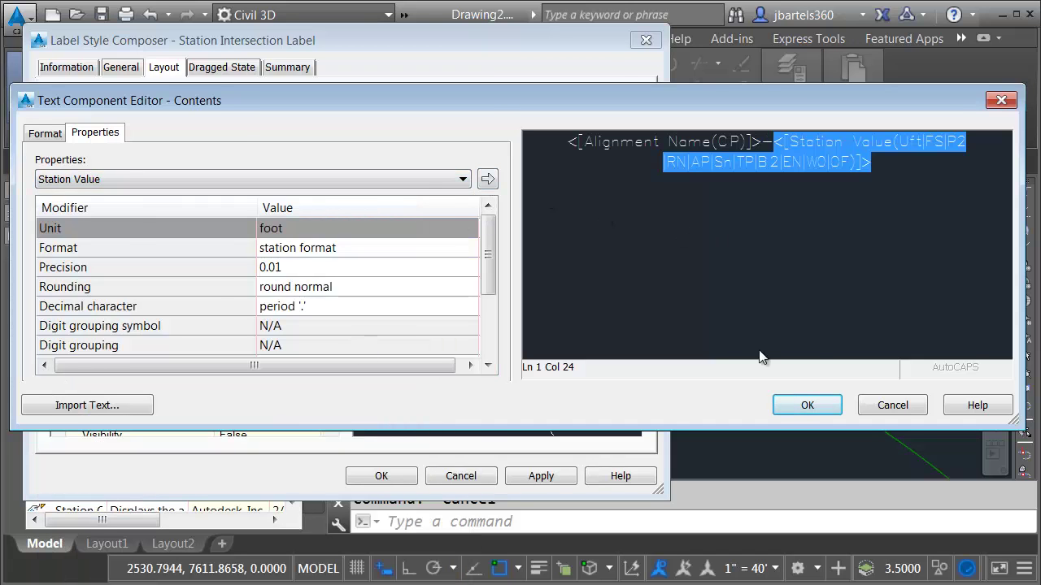
click(796, 406)
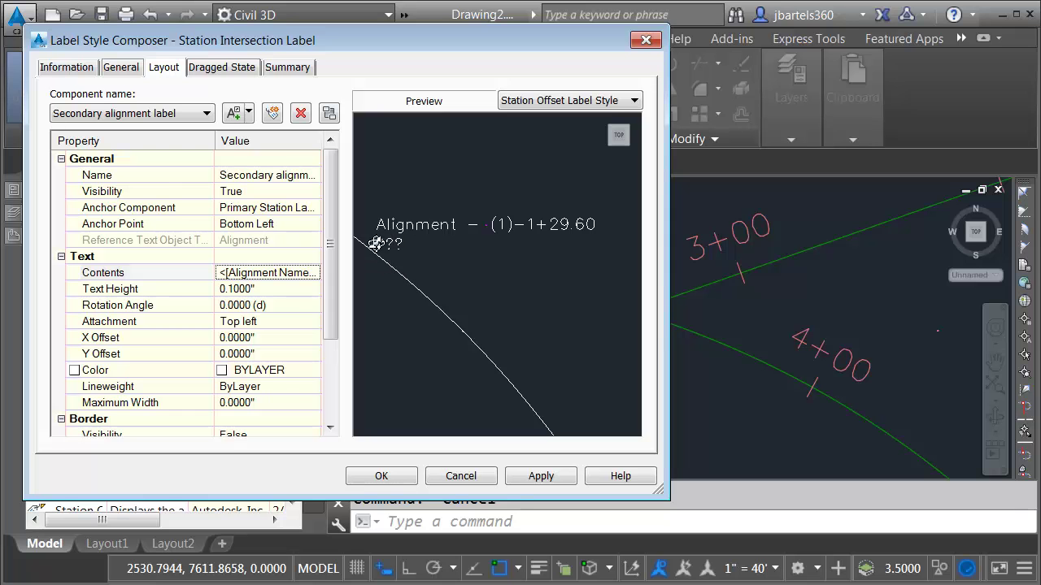
click(394, 478)
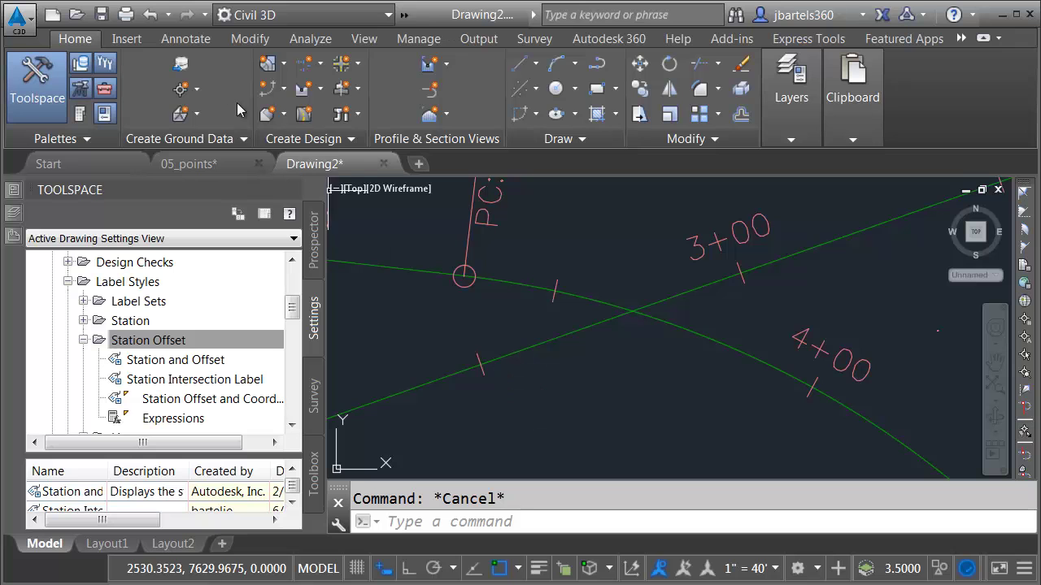
- Set up a fixed-point station offset alignment label using the Station Intersection Label style and marker style <none>
click(187, 41)
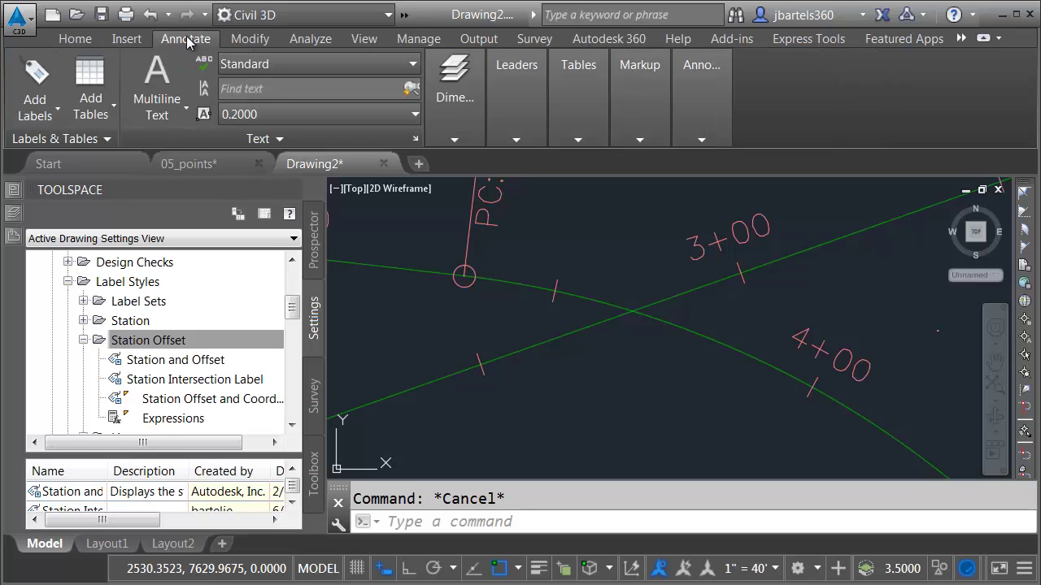
click(33, 72)
click(62, 110)
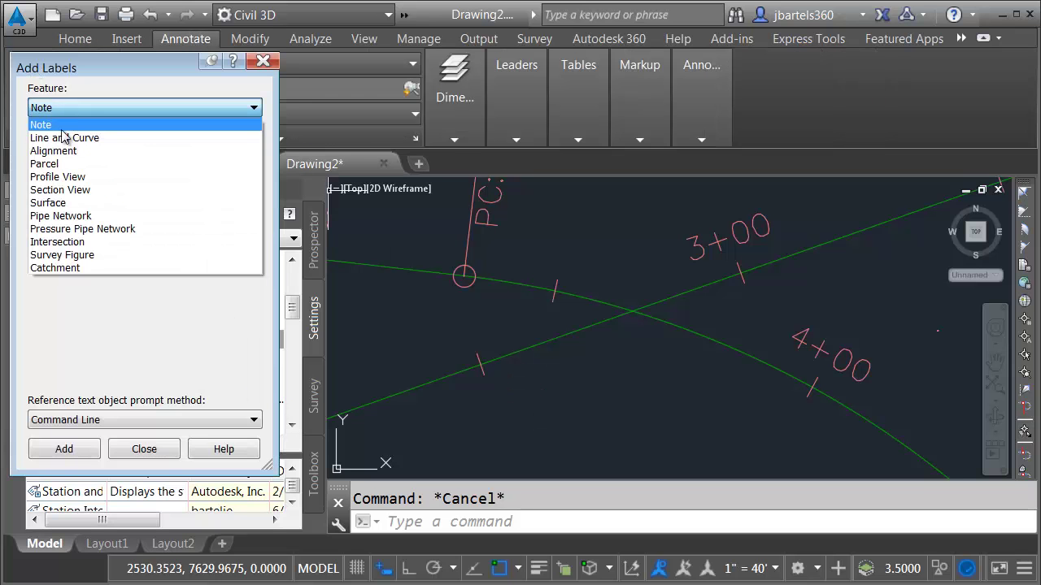
click(69, 158)
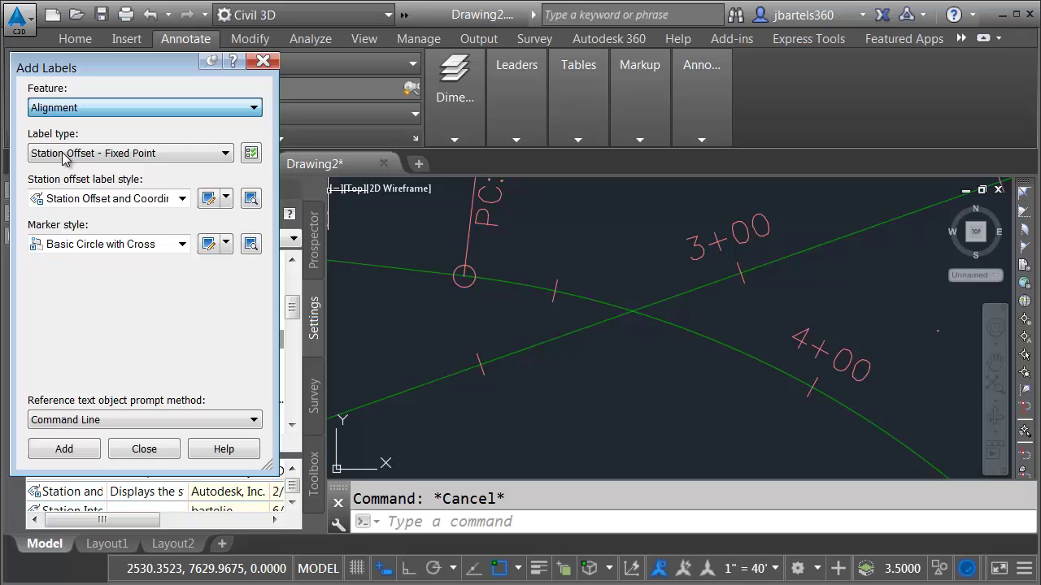
click(87, 199)
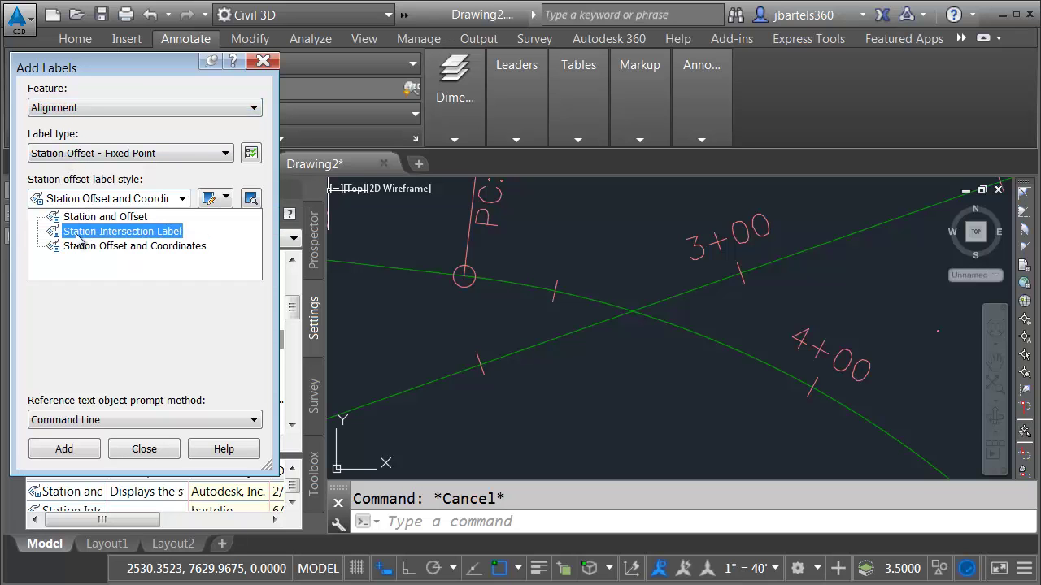
click(71, 232)
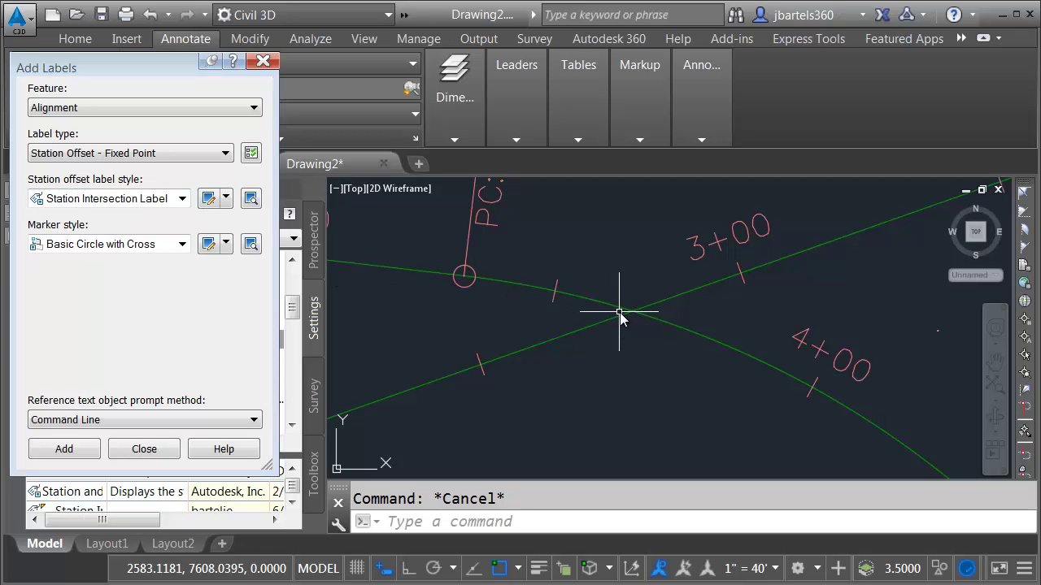
click(182, 244)
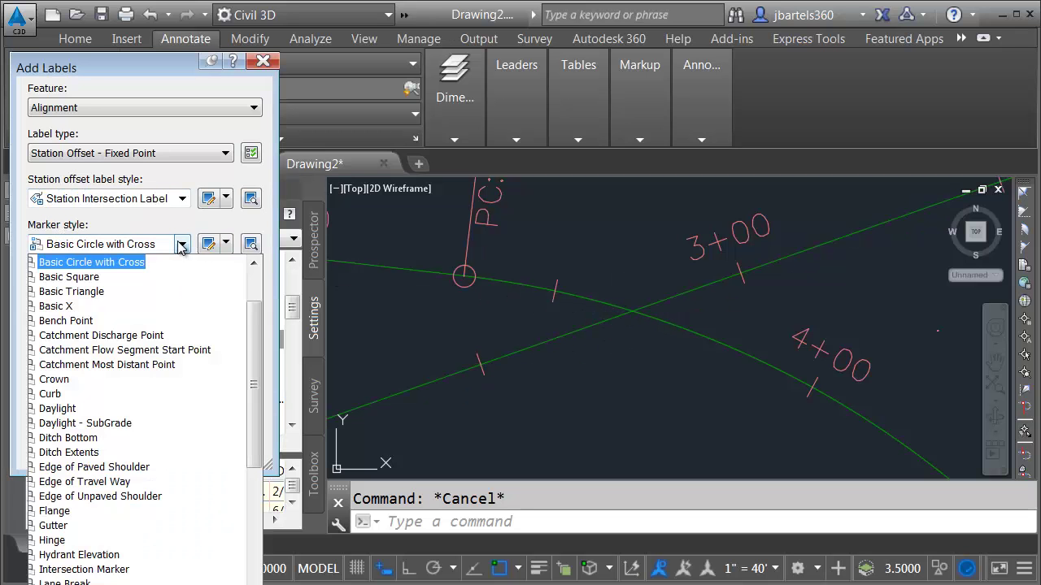
scroll(264, 301, up, 1)
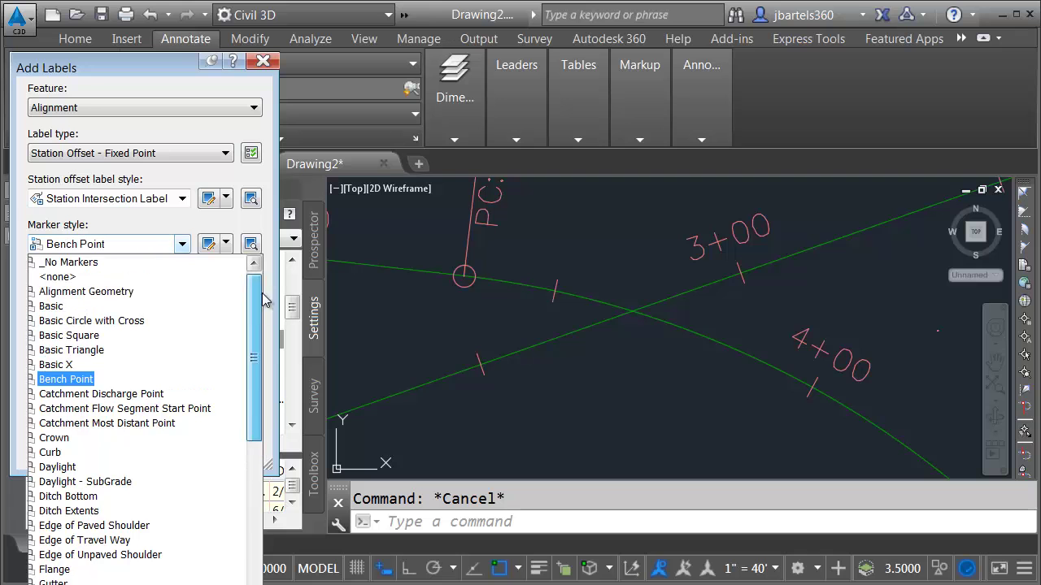
click(57, 278)
- Add the label at the intersection of the two alignments, with Main St. as the primary and Second St. as the secondary alignment
click(64, 449)
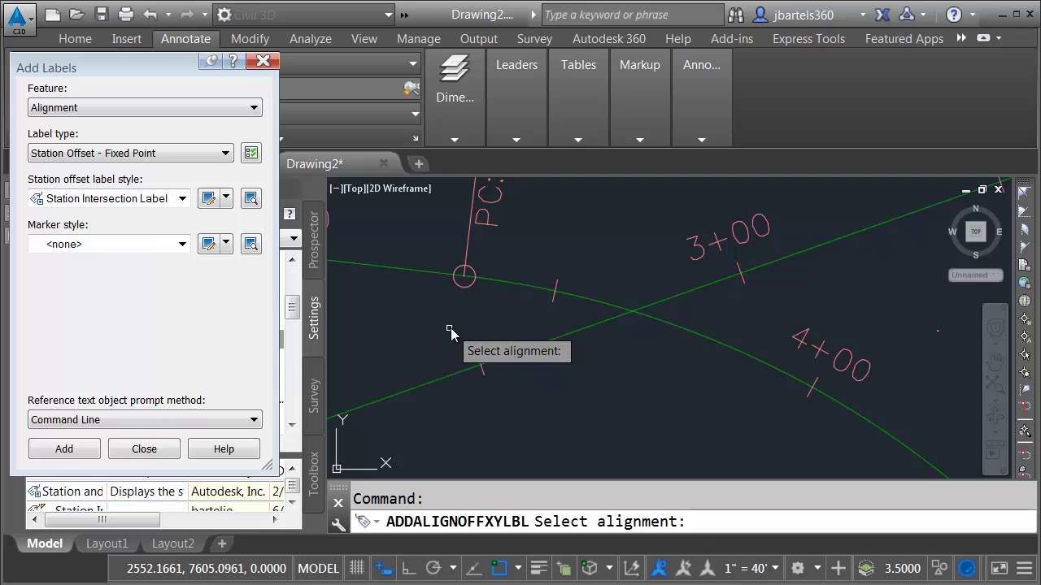
click(505, 284)
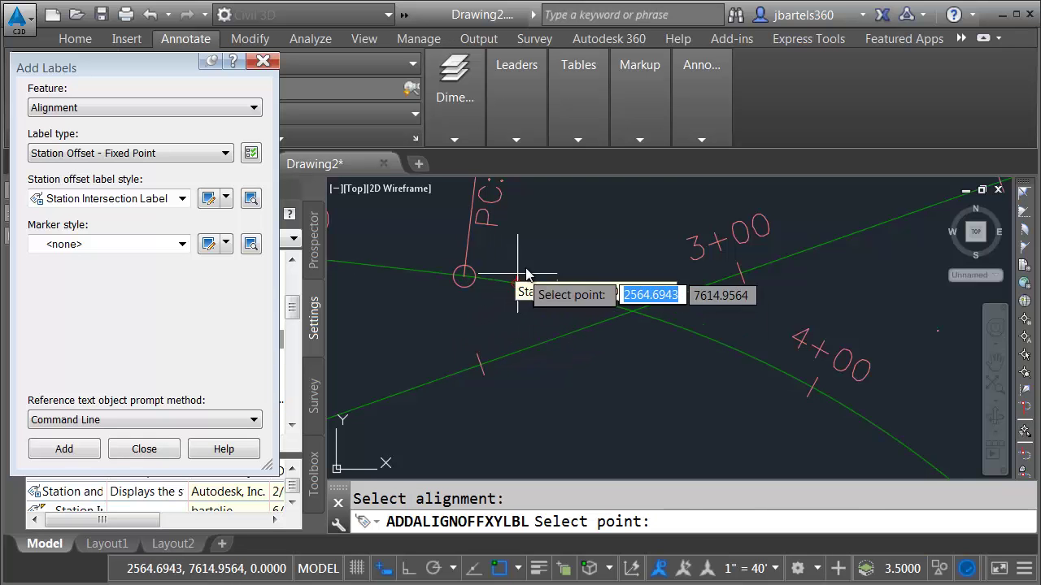
shift+right_click(608, 237)
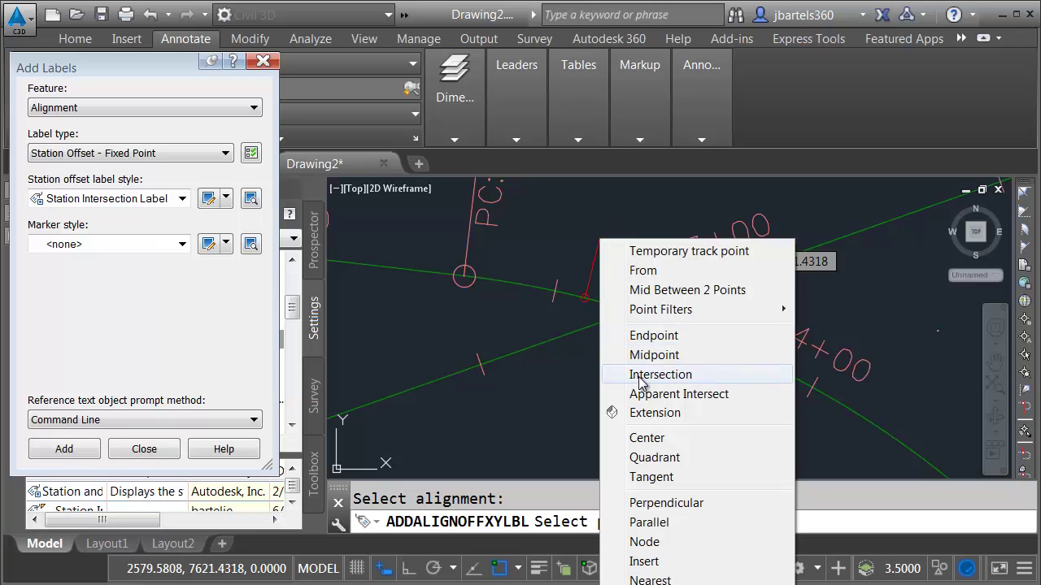
click(643, 371)
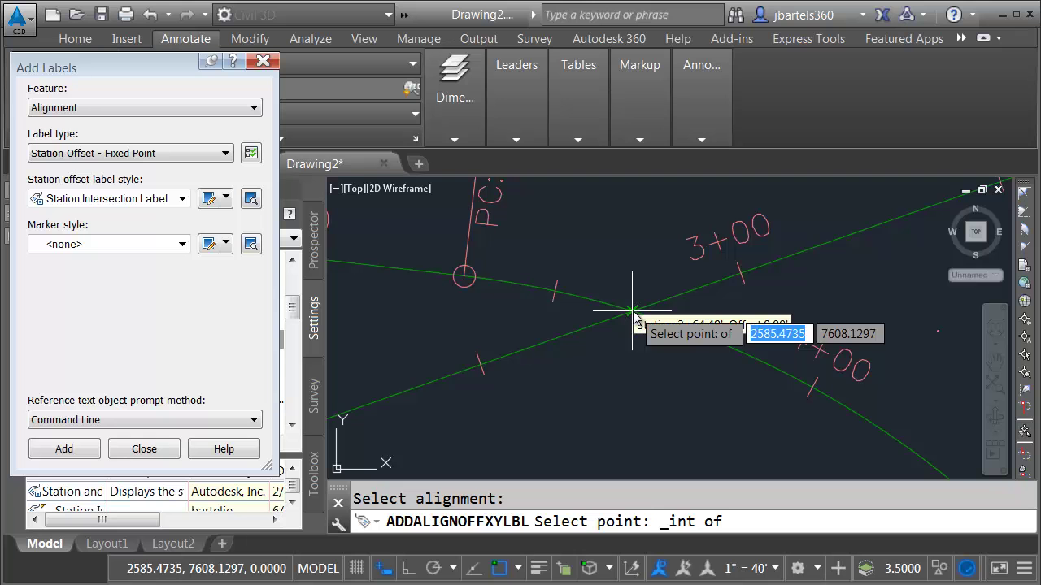
click(632, 312)
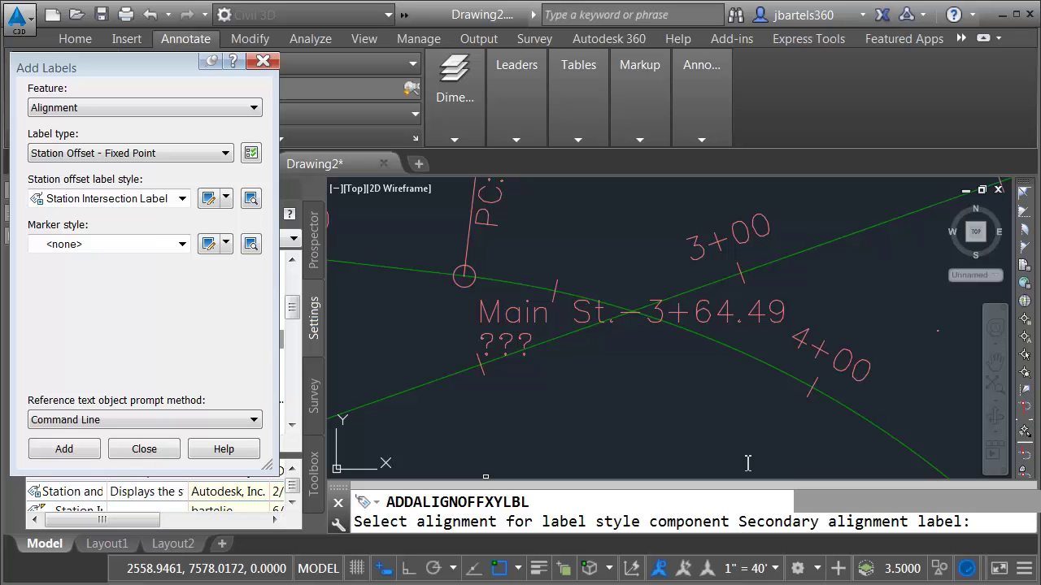
click(692, 295)
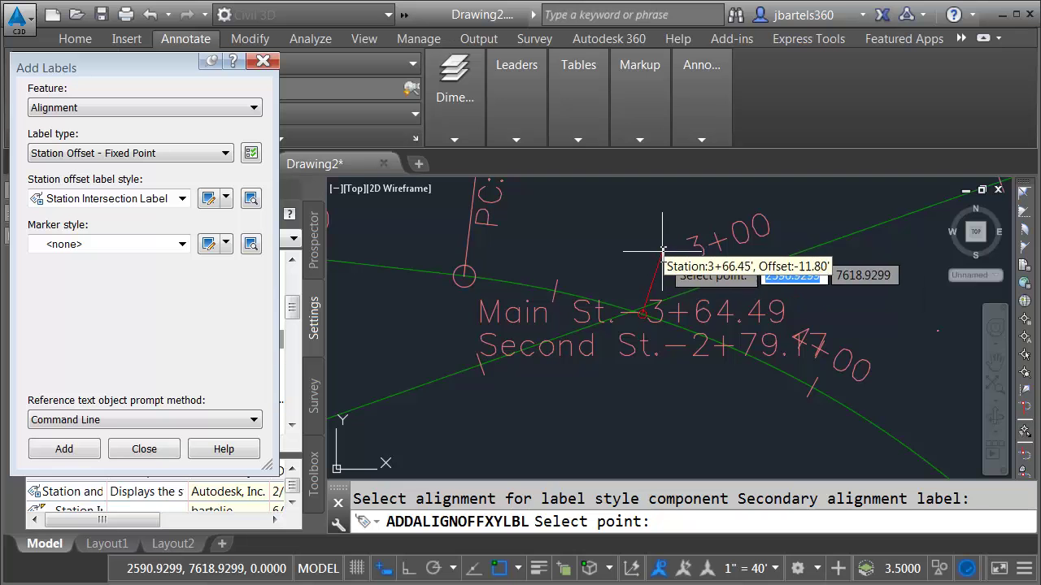
key(Escape)
- Move the intersection label into the clear space just east of the crossing, and finish adding labels
click(579, 309)
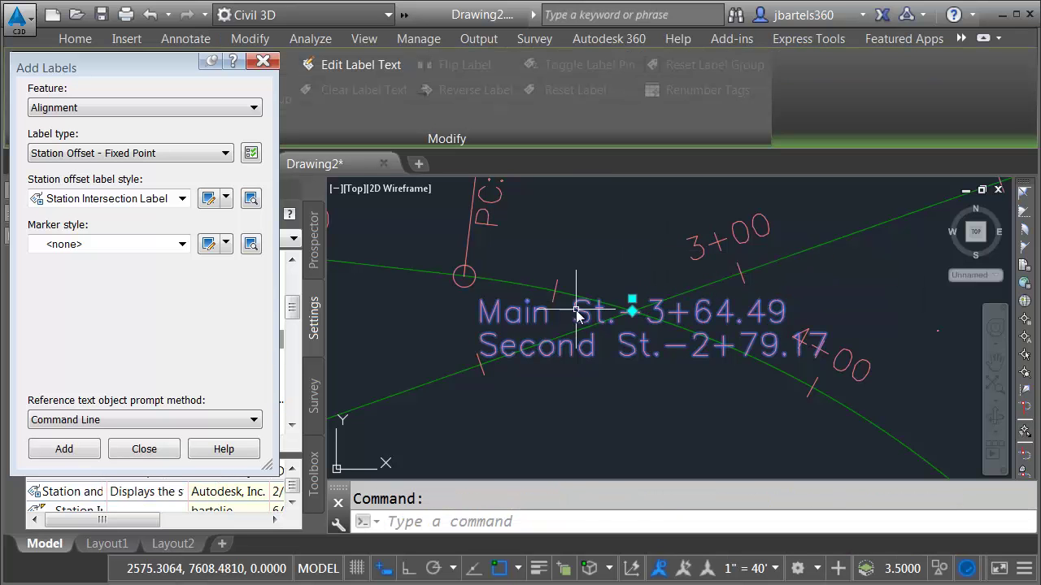
click(634, 306)
scroll(652, 302, down, 4)
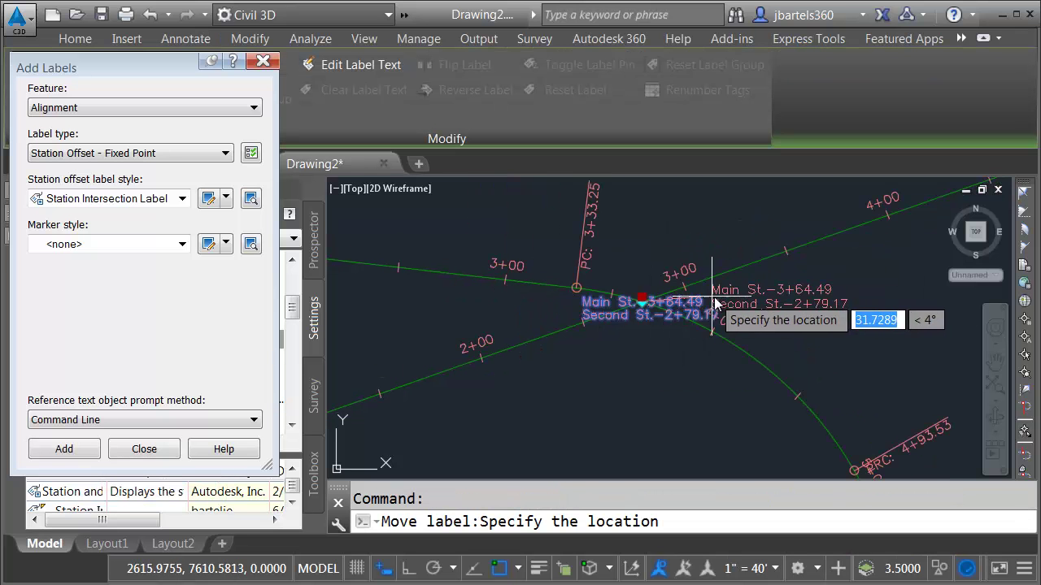
click(742, 275)
key(Escape)
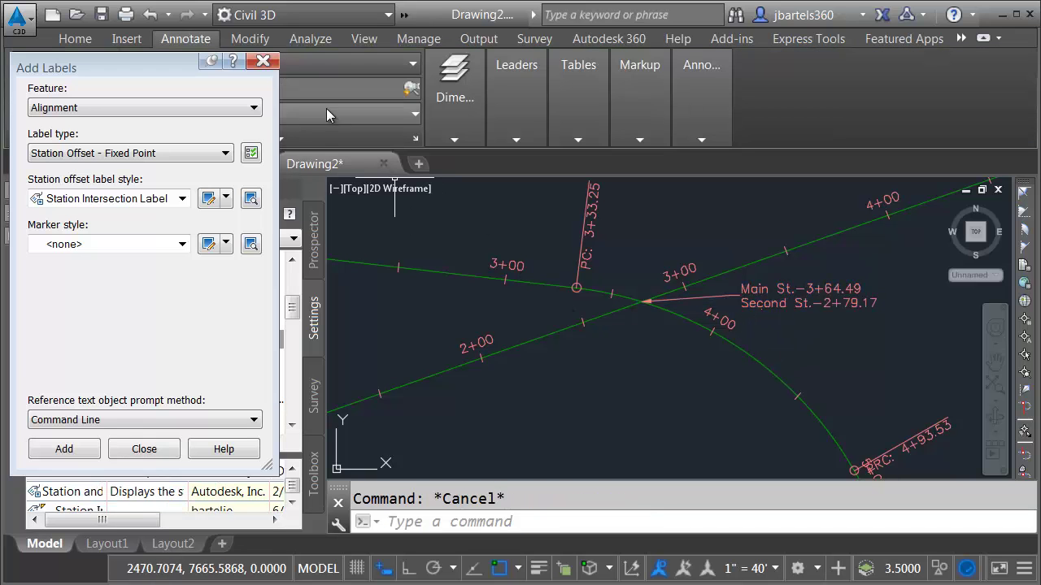
click(263, 61)
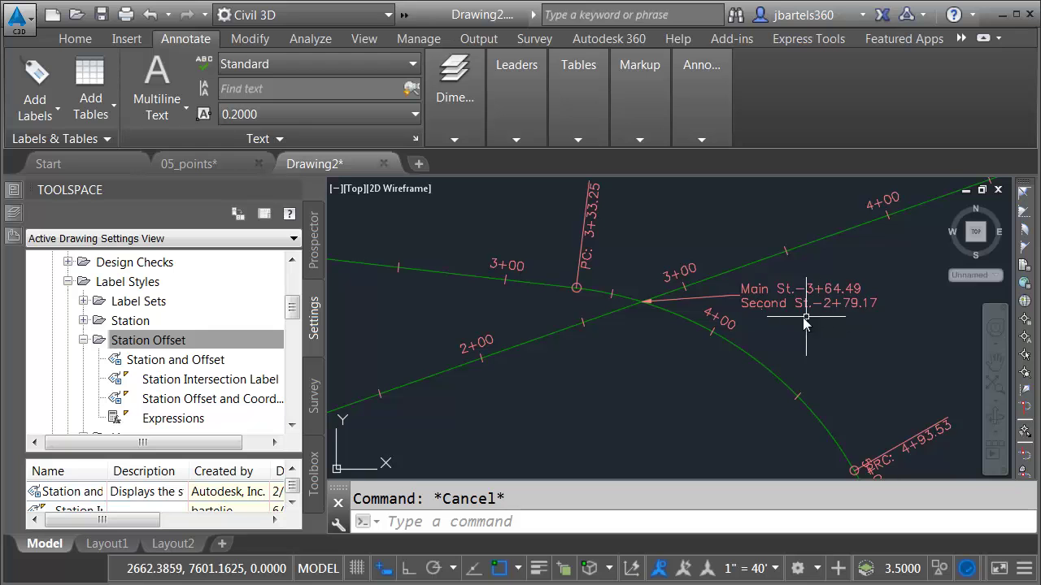
mouse_move(810, 358)
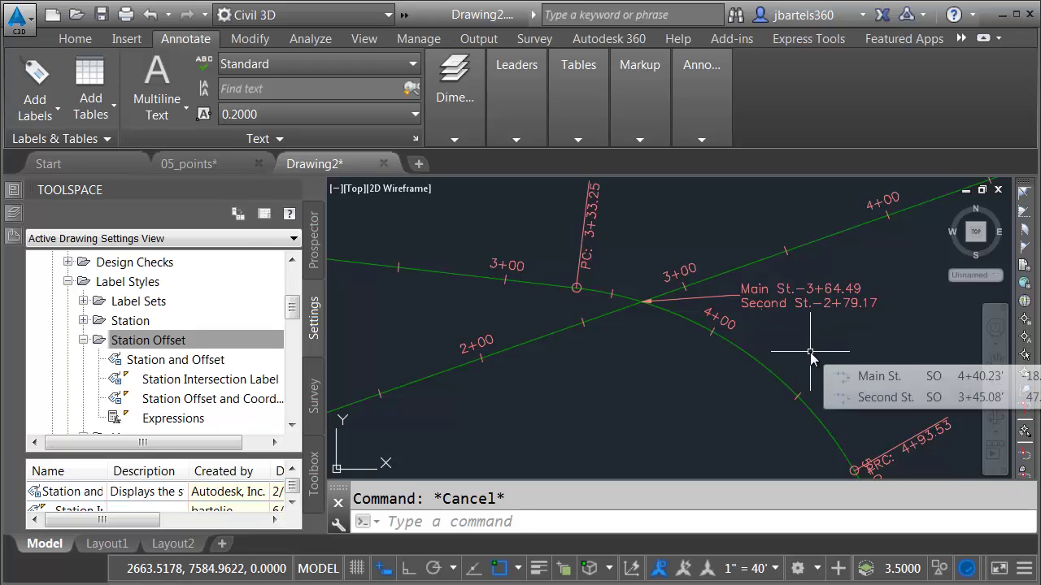